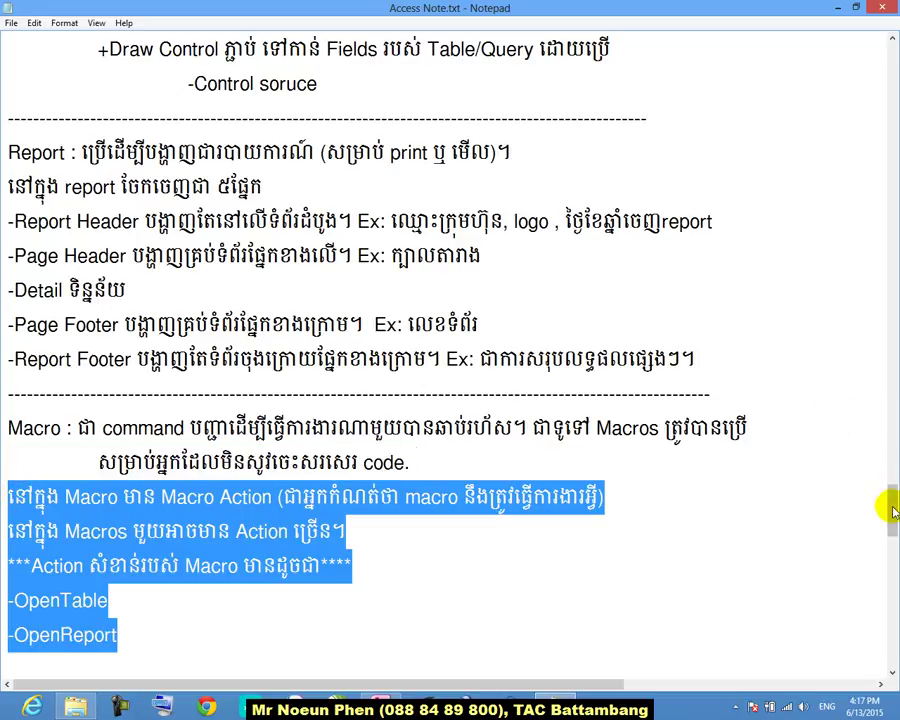
Extend the dashed separator line below the Beep entry at the end of the macro notes.
left_click_drag(893, 512, 893, 558)
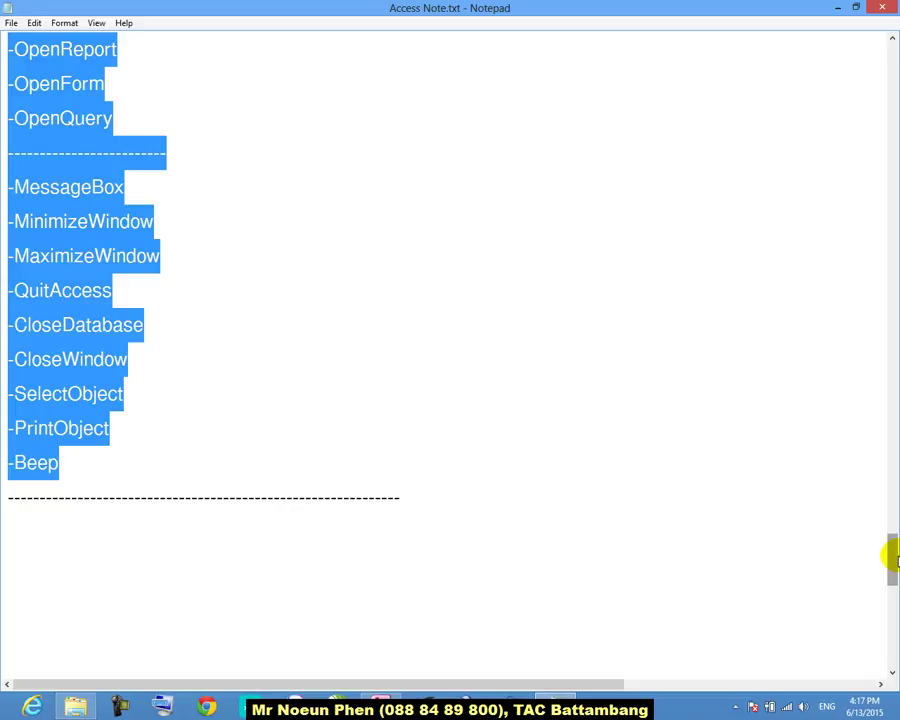
left_click(519, 516)
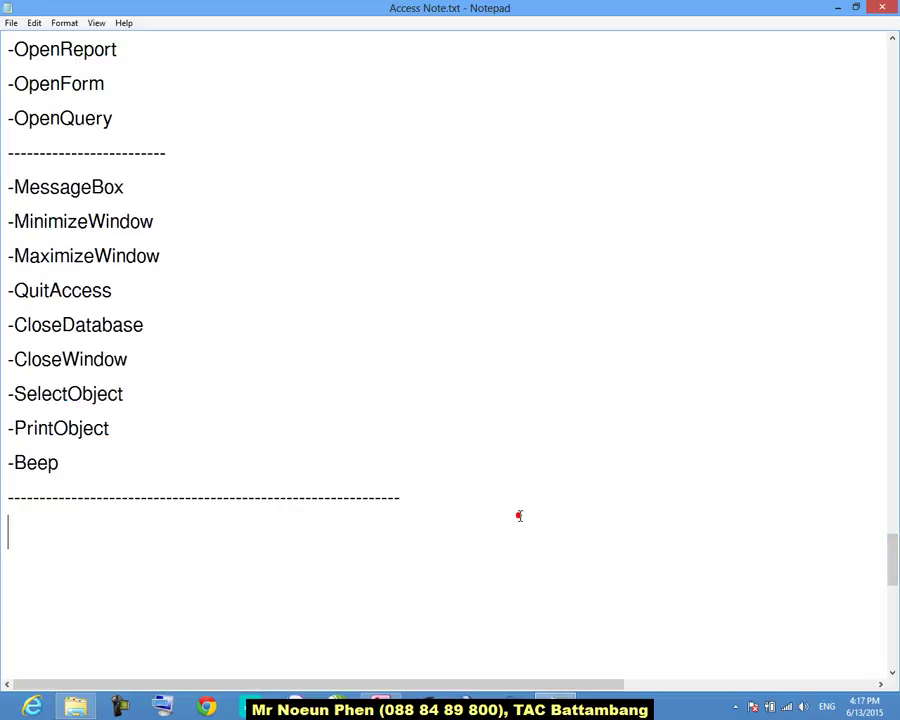
left_click(494, 505)
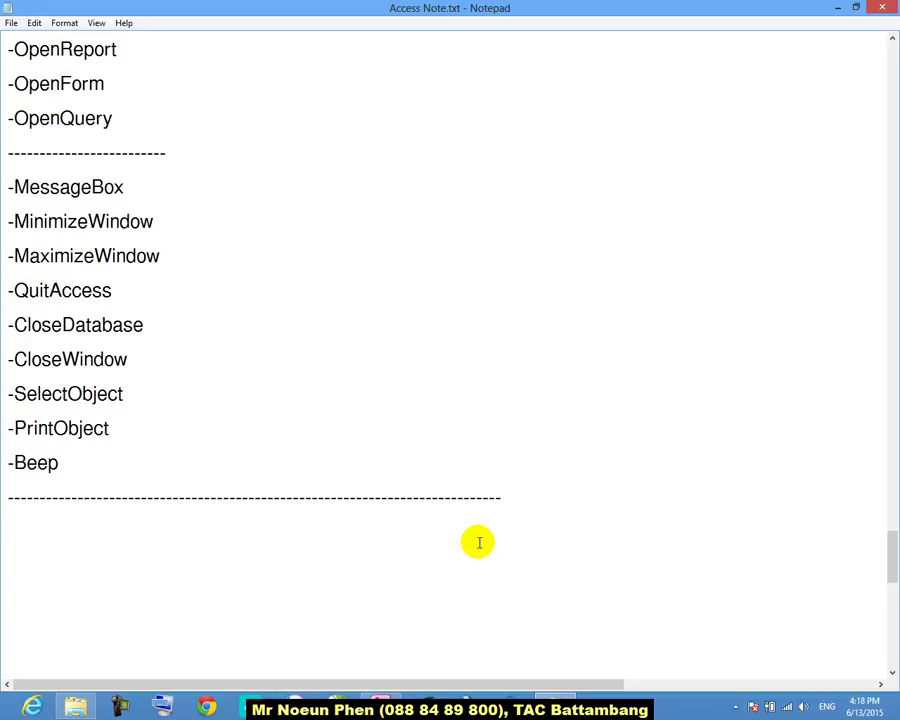
Switch to the ExerciseDb database in Access and create a new modal dialog form.
left_click(382, 703)
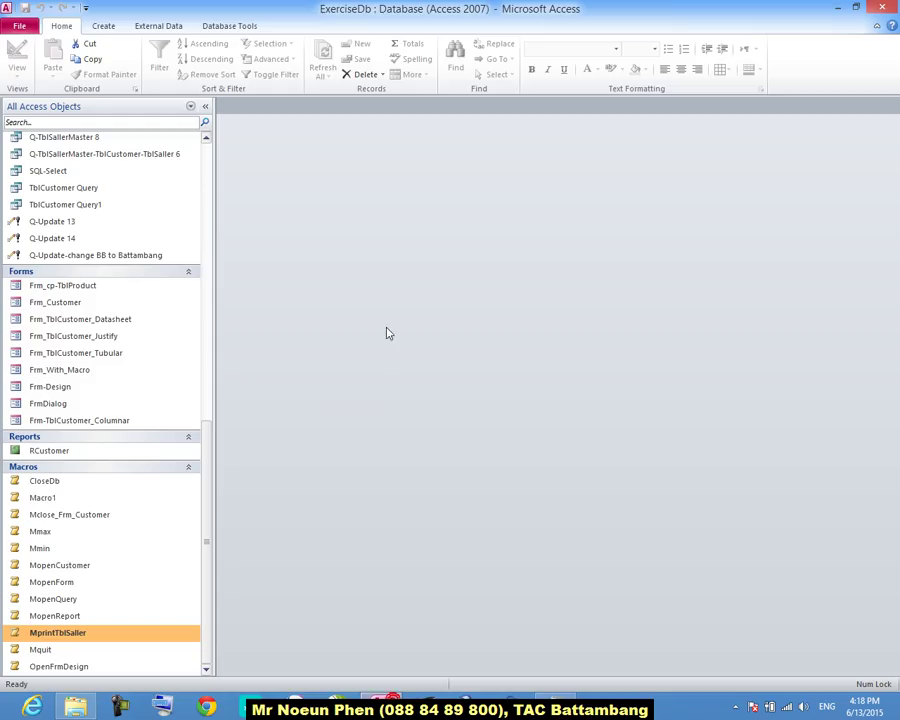
left_click_drag(210, 500, 222, 158)
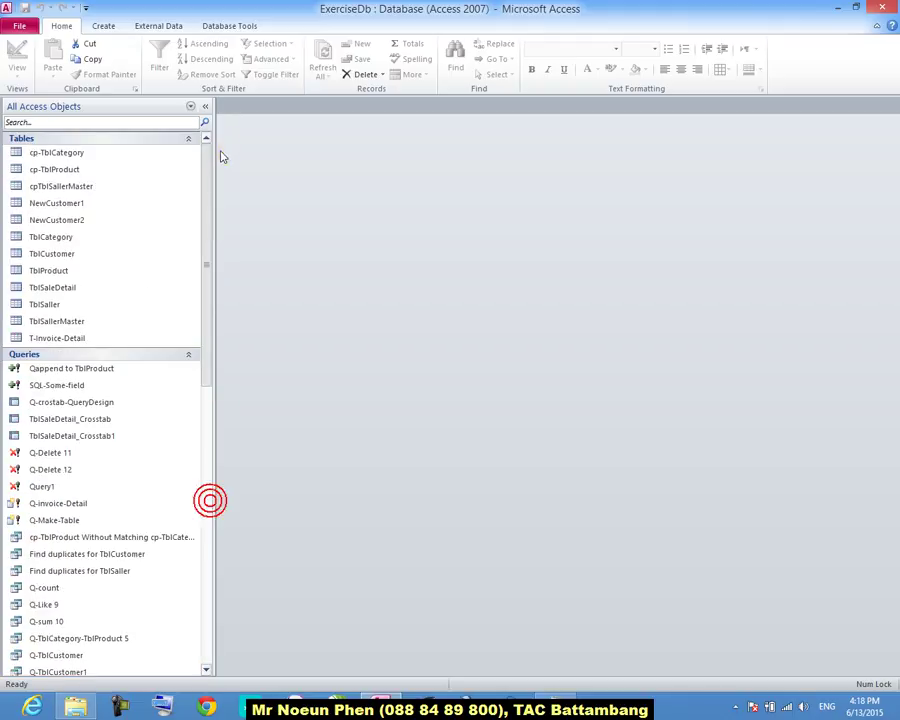
left_click(103, 25)
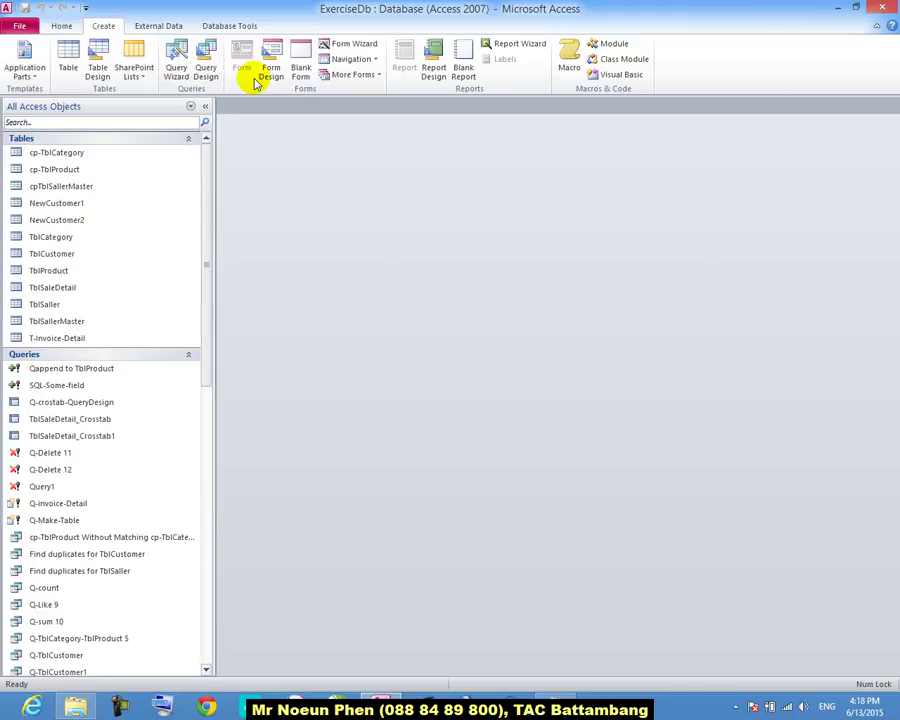
left_click(345, 75)
left_click(343, 192)
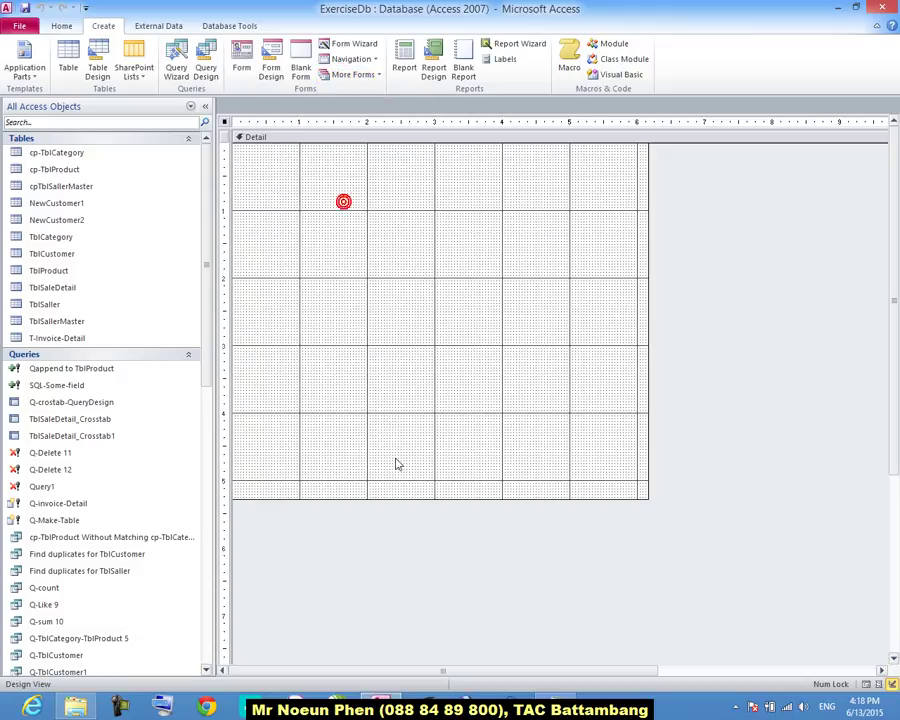
Delete the form's OK and Cancel buttons and shrink the design area to about 4.5 inches wide and 4.8 inches high.
left_click_drag(513, 452, 684, 512)
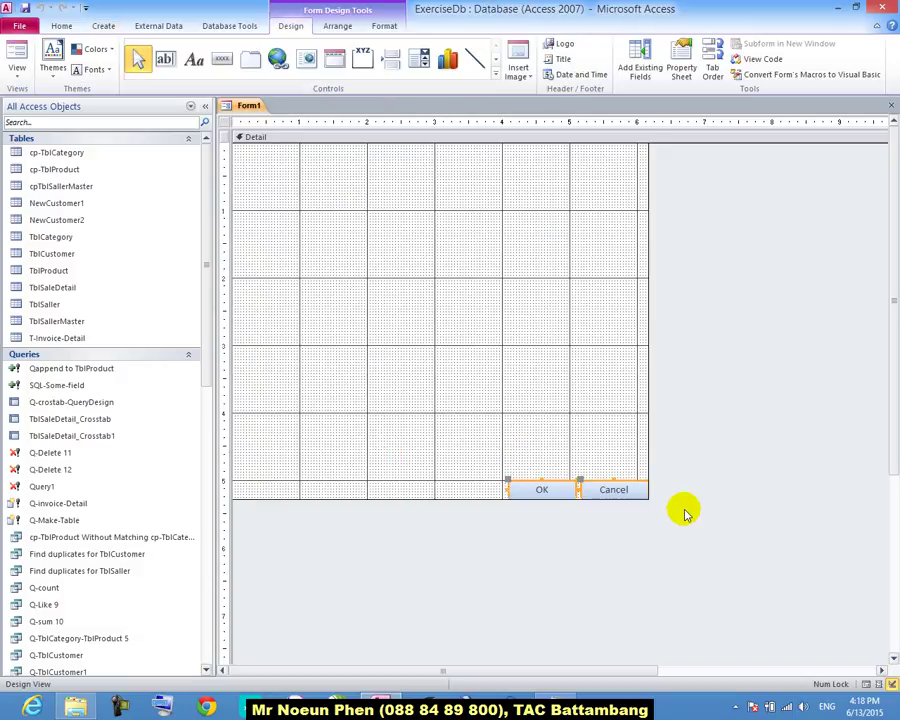
key("Delete")
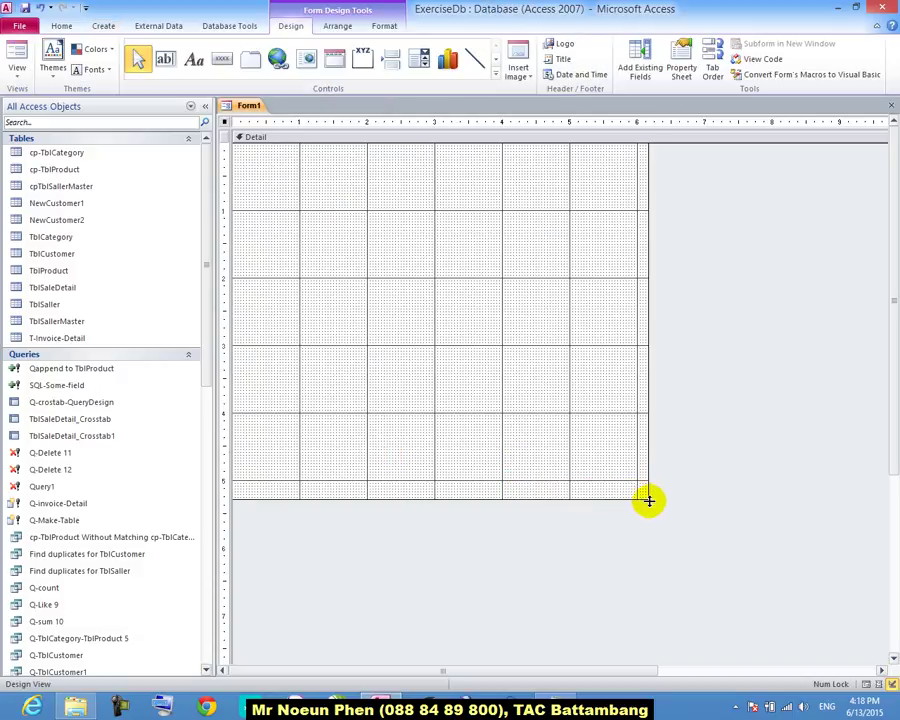
left_click_drag(649, 497, 537, 465)
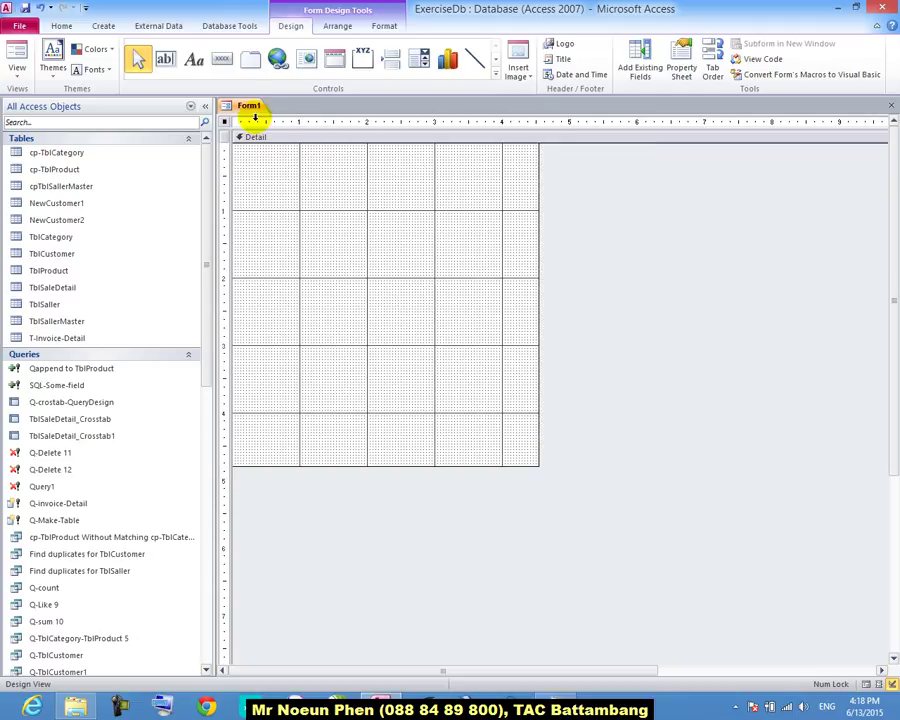
Save the new form under the name FrmMacro.
right_click(248, 105)
left_click(263, 113)
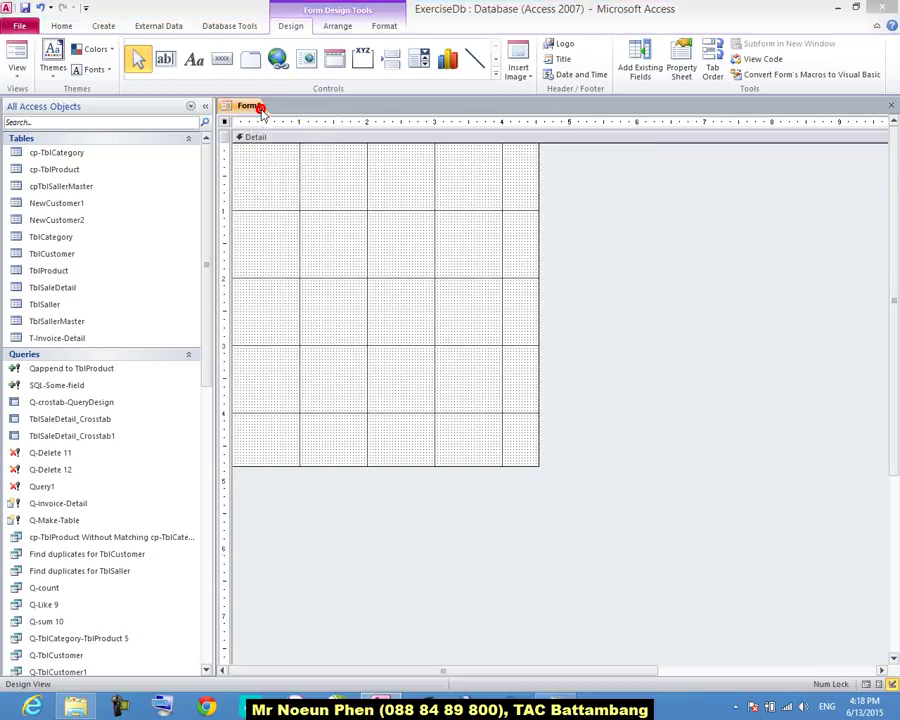
type("FrmMacro")
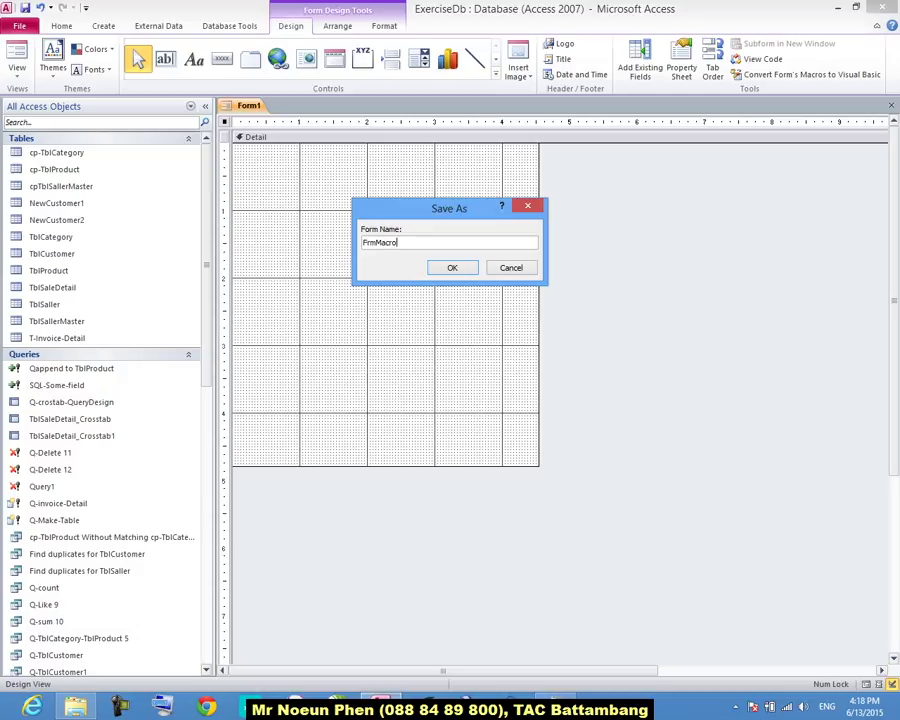
left_click(446, 267)
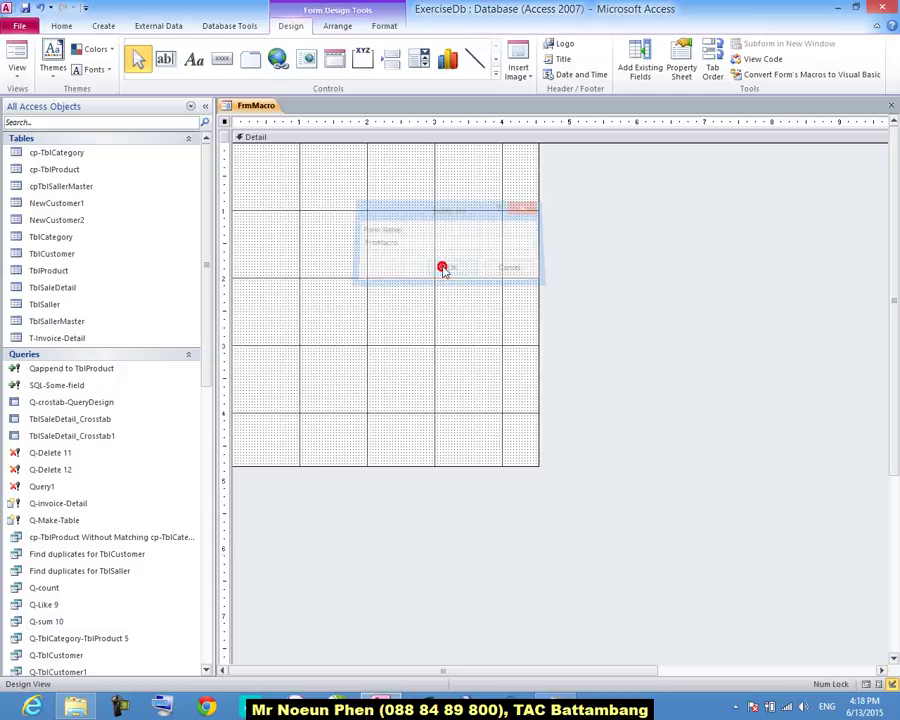
Show the complete list of properties for the form.
left_click(681, 66)
left_click(780, 157)
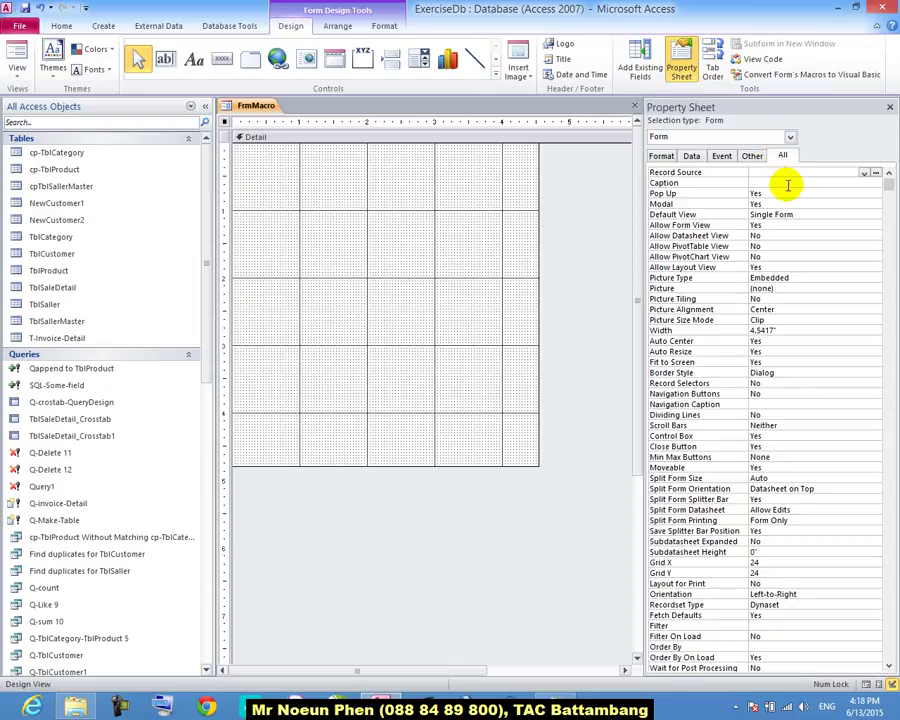
left_click(788, 190)
left_click(875, 194)
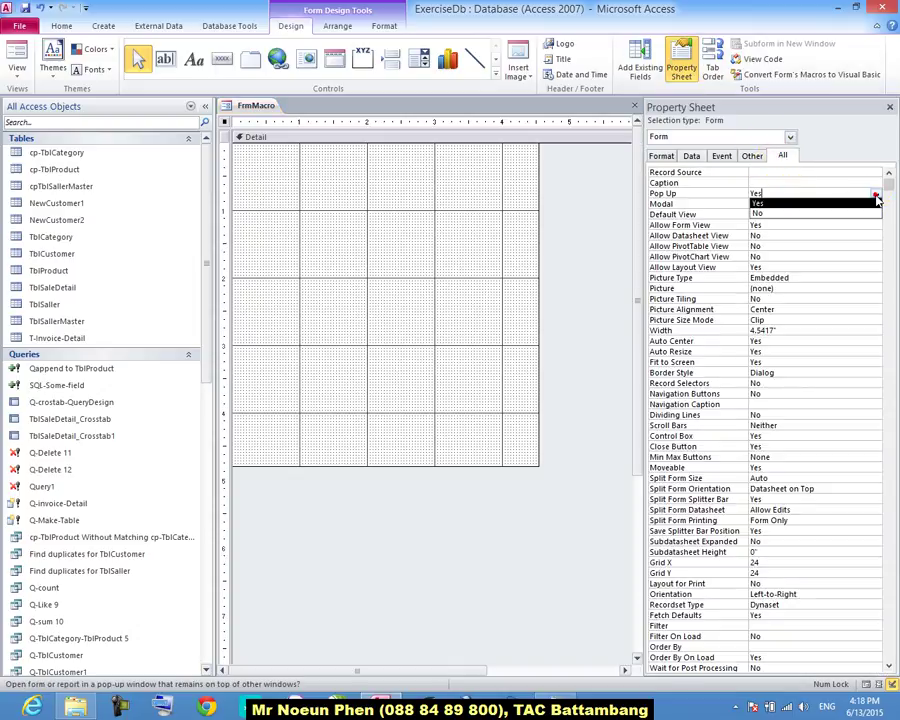
left_click(854, 214)
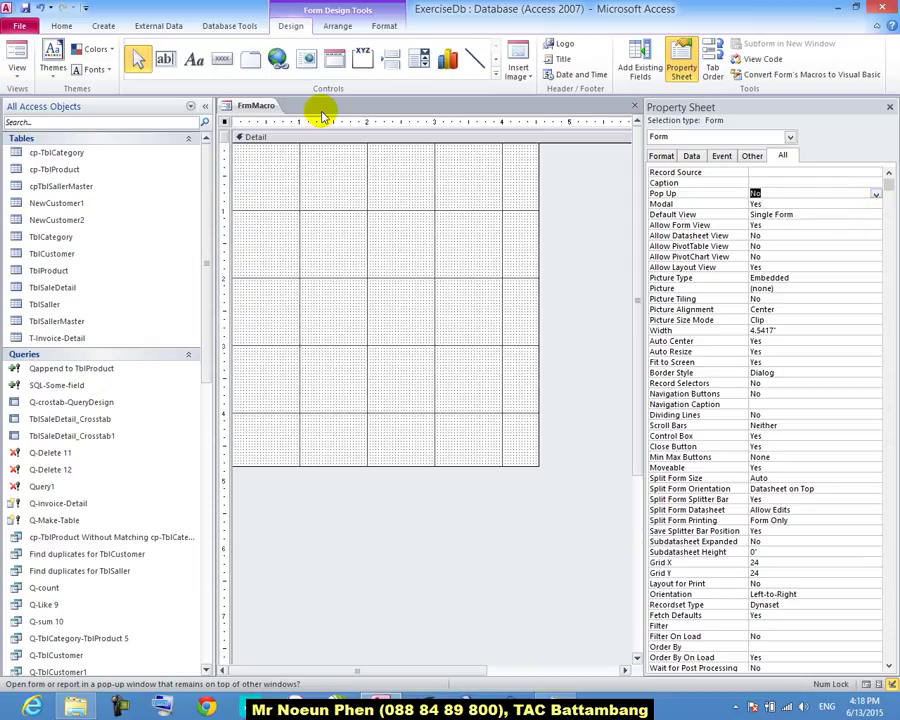
right_click(267, 110)
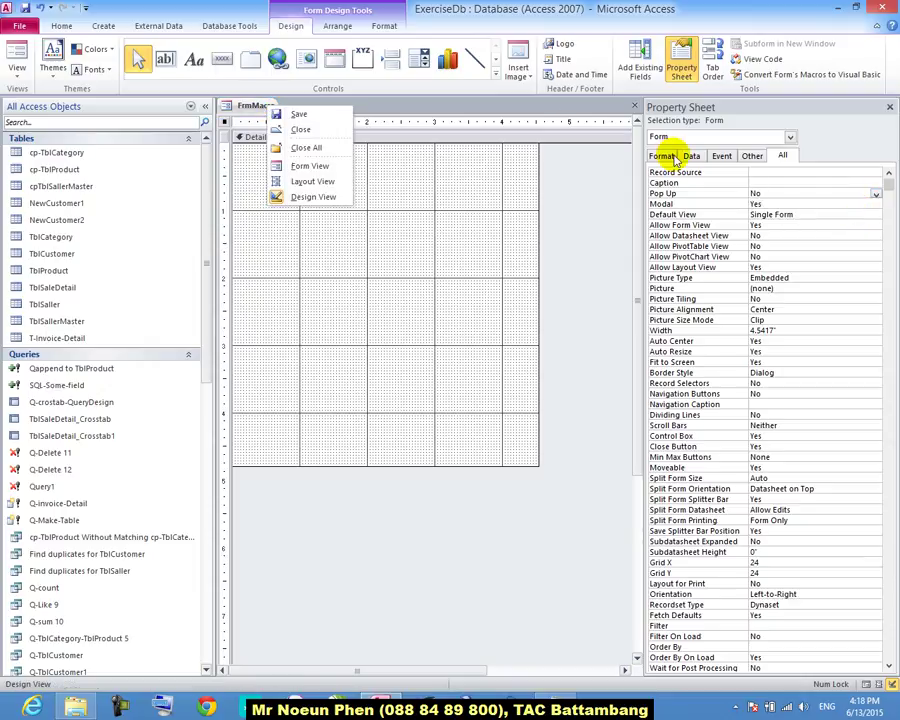
left_click(876, 194)
left_click(862, 203)
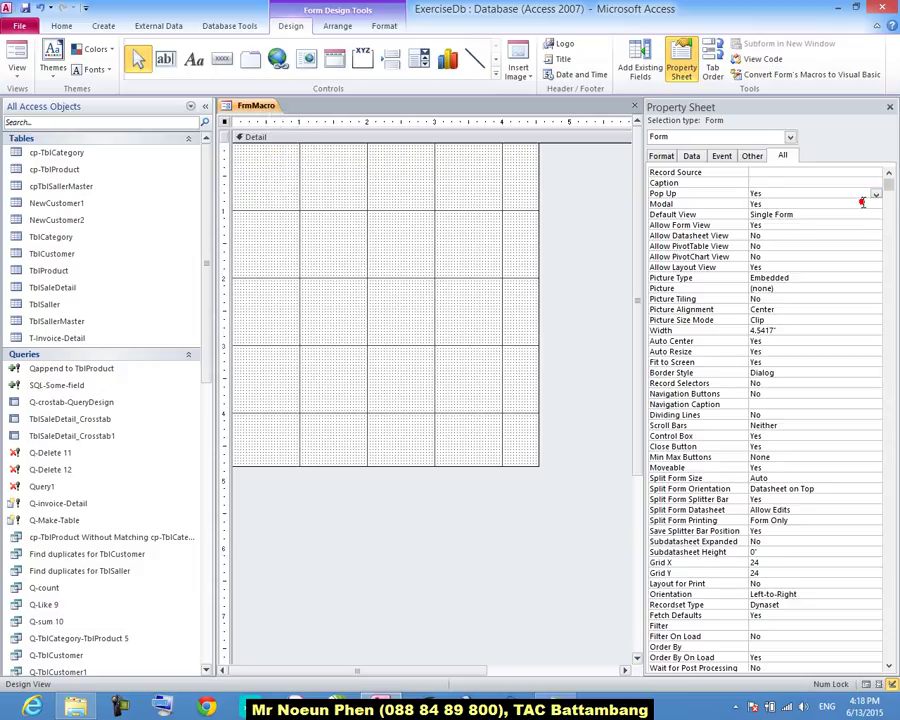
Set the form's Modal property to No and save the form.
left_click(792, 203)
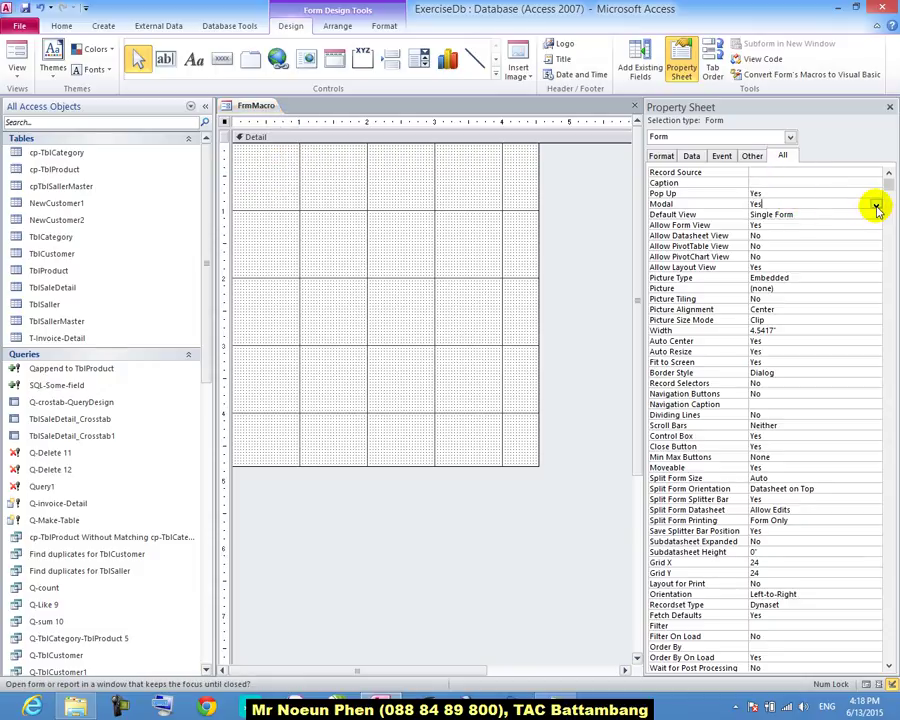
left_click(876, 206)
left_click(860, 224)
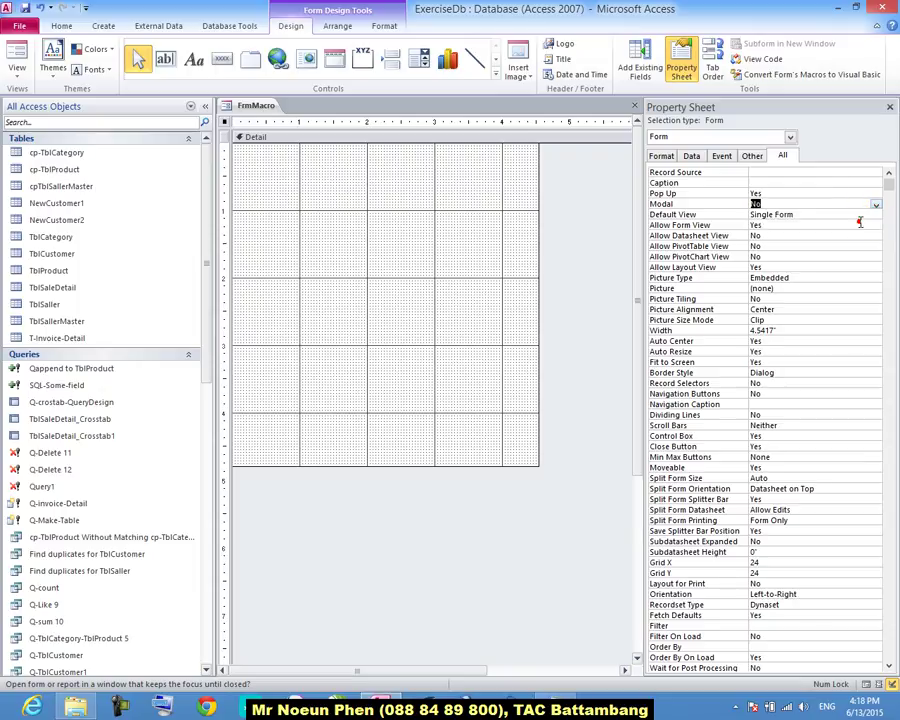
right_click(268, 106)
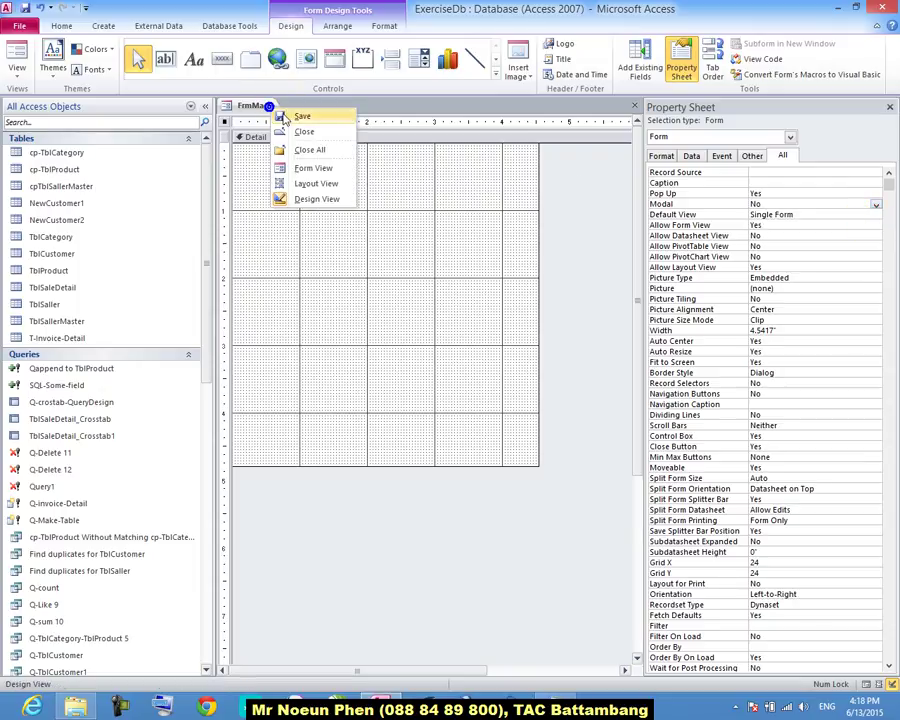
left_click(290, 117)
Preview FrmMacro in Form View, move its pop-up window toward the middle of the workspace, and return to Design View.
left_click(14, 52)
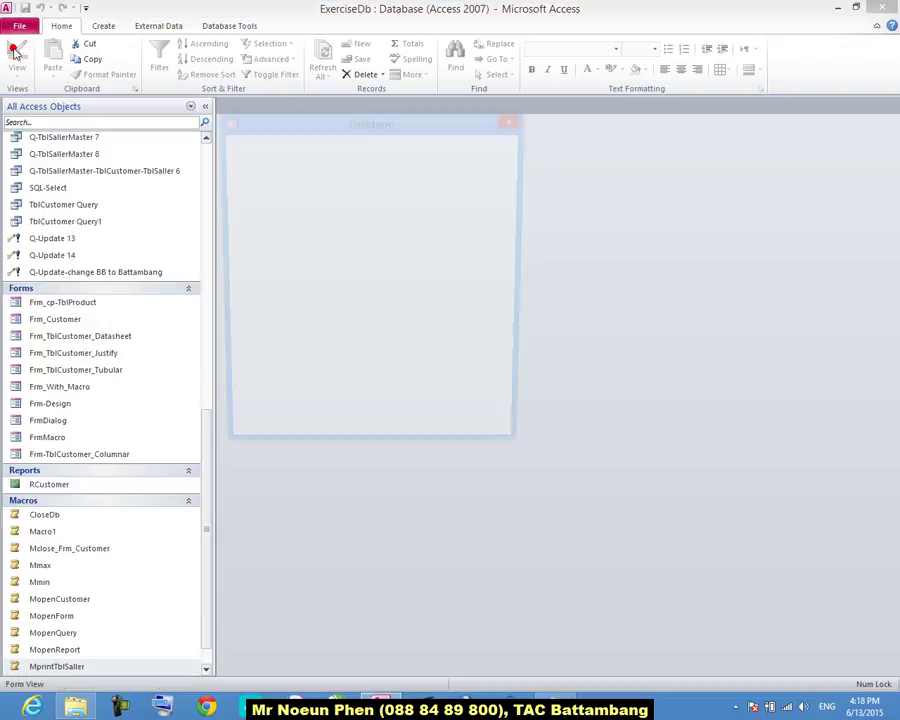
left_click_drag(289, 125, 404, 172)
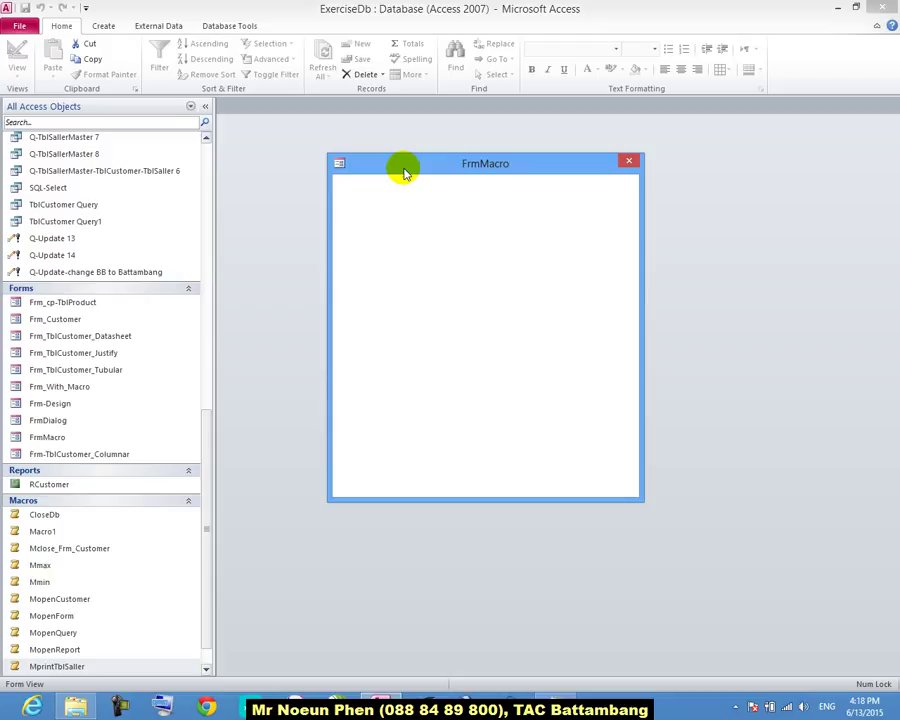
right_click(457, 245)
left_click(488, 286)
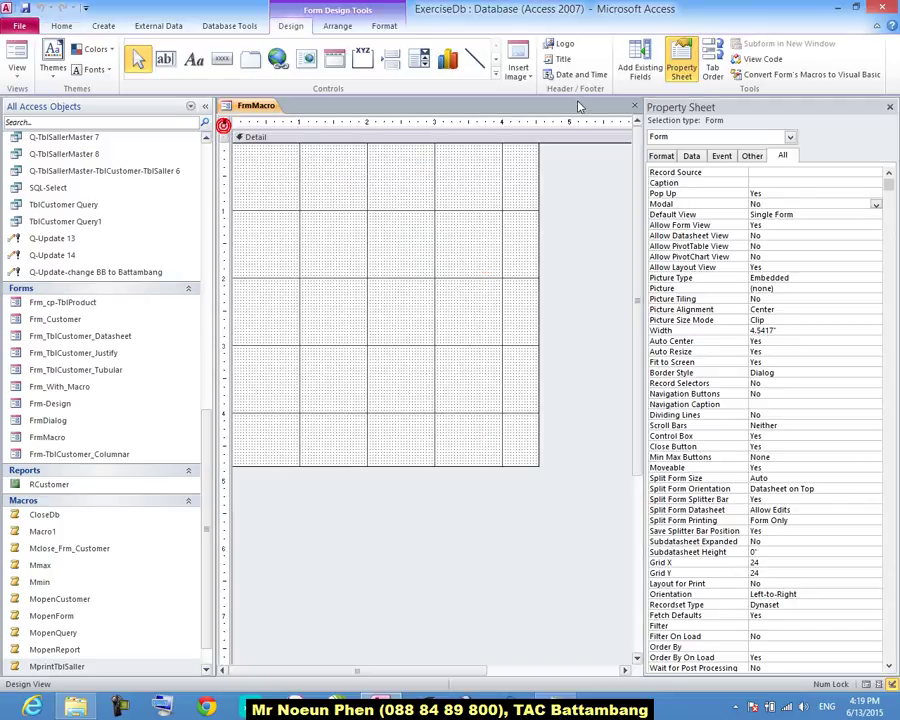
Set the form's Record Source to the TblCustomer table.
left_click(682, 62)
left_click(684, 60)
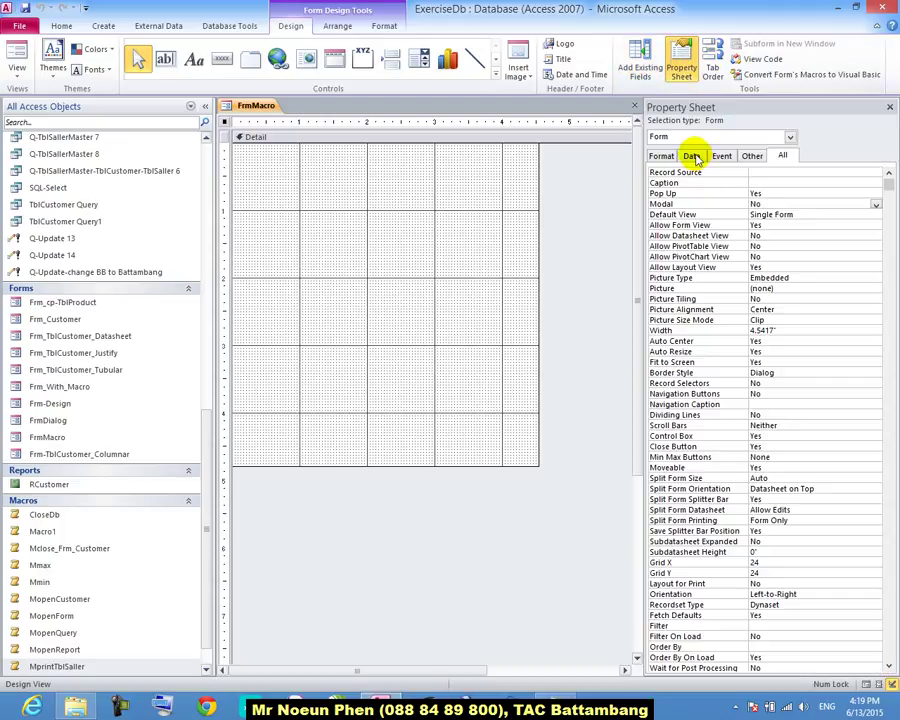
left_click(693, 156)
left_click(876, 173)
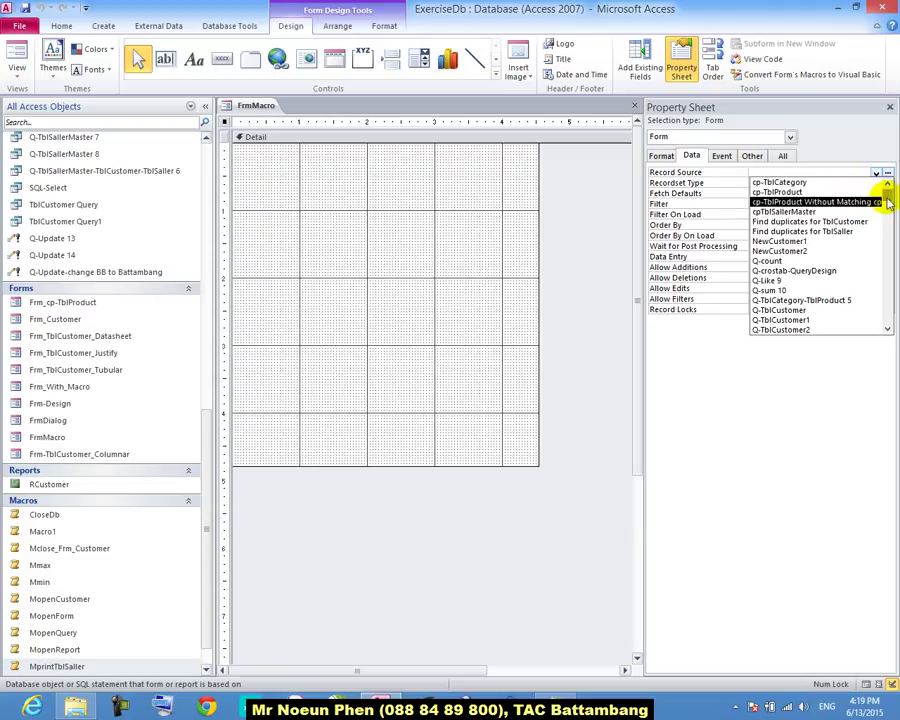
left_click_drag(889, 200, 890, 295)
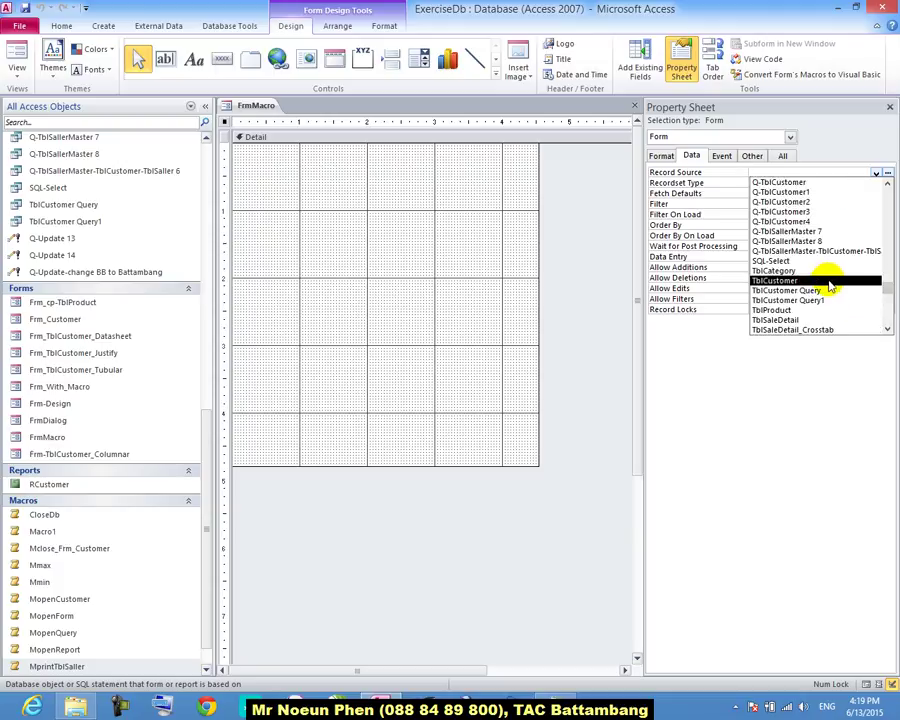
left_click(773, 280)
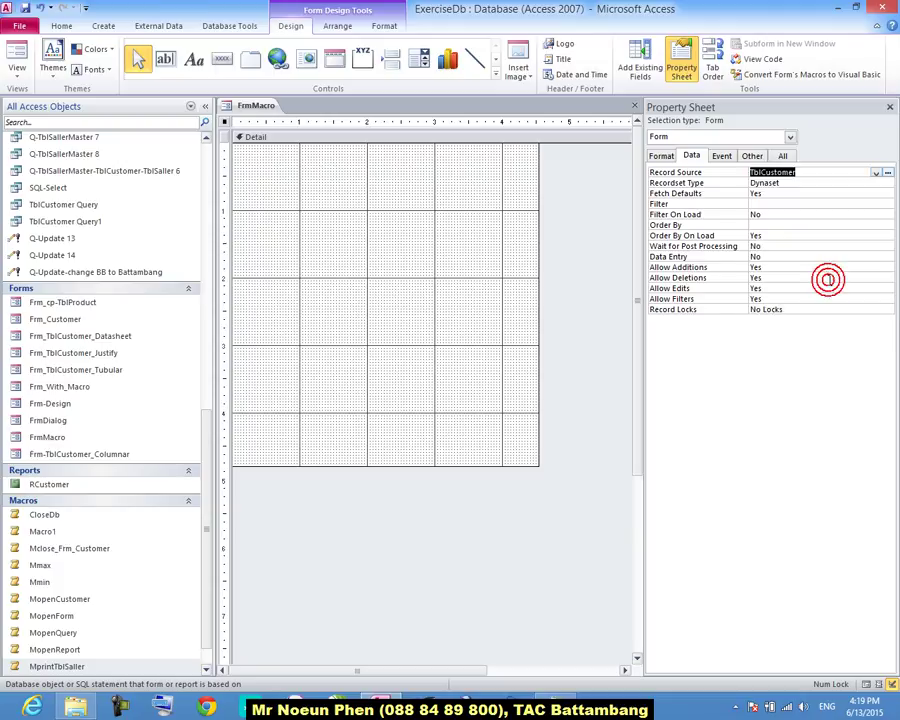
Add all TblCustomer fields, Customer_ID through Phone, to the form's Detail section.
left_click(640, 68)
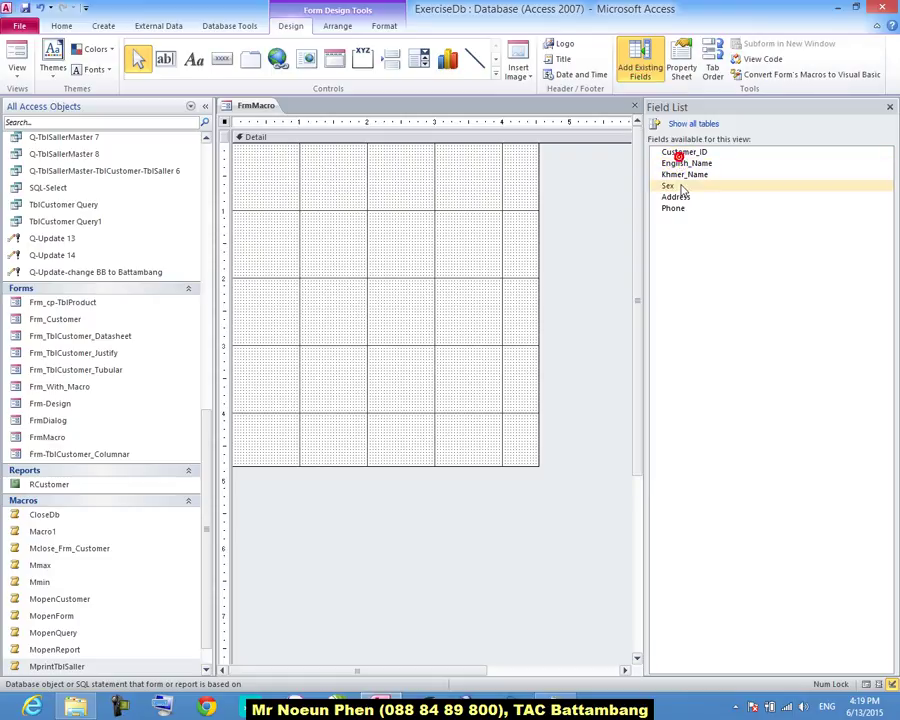
left_click(680, 210)
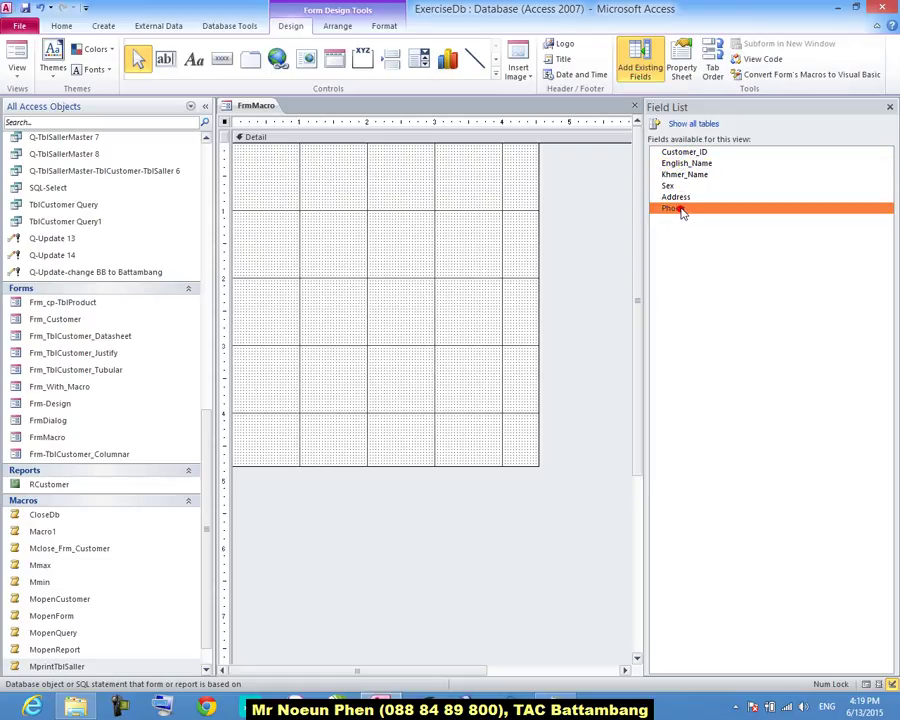
left_click(679, 152, "shift")
left_click_drag(685, 160, 366, 202)
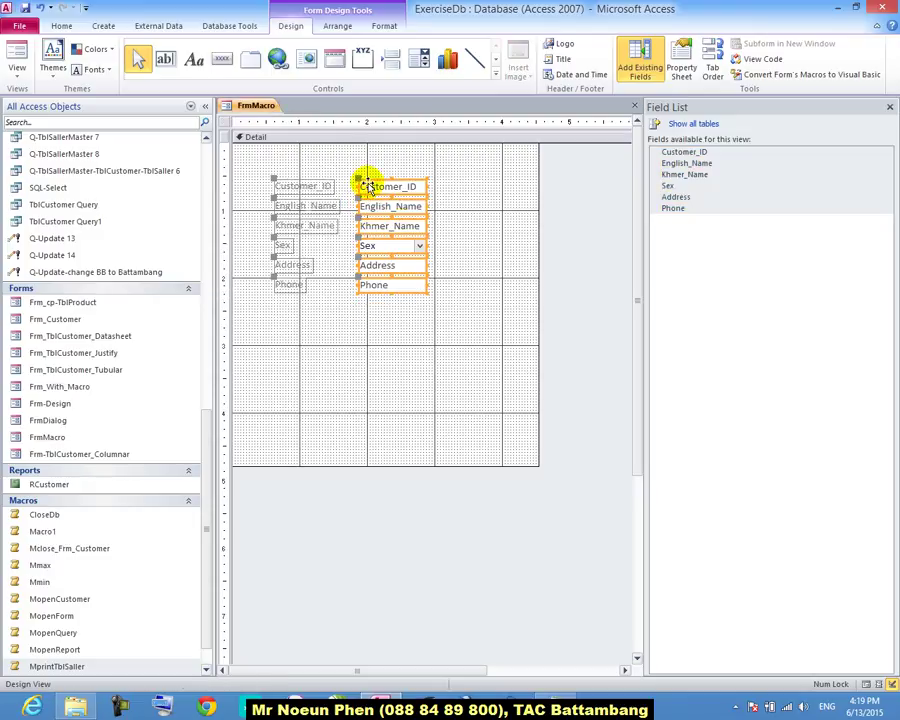
Widen the six field controls to about 1.5 inches and move them with their labels nearer the Detail section's upper-left corner.
left_click(426, 226)
left_click_drag(426, 226, 458, 228)
left_click_drag(400, 190, 376, 180)
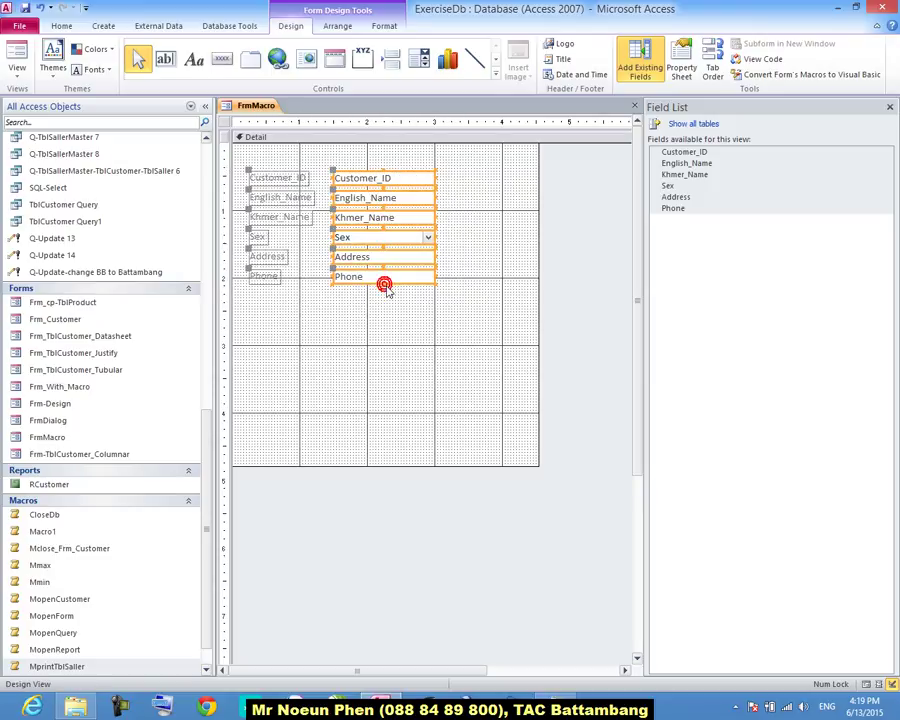
left_click(458, 325)
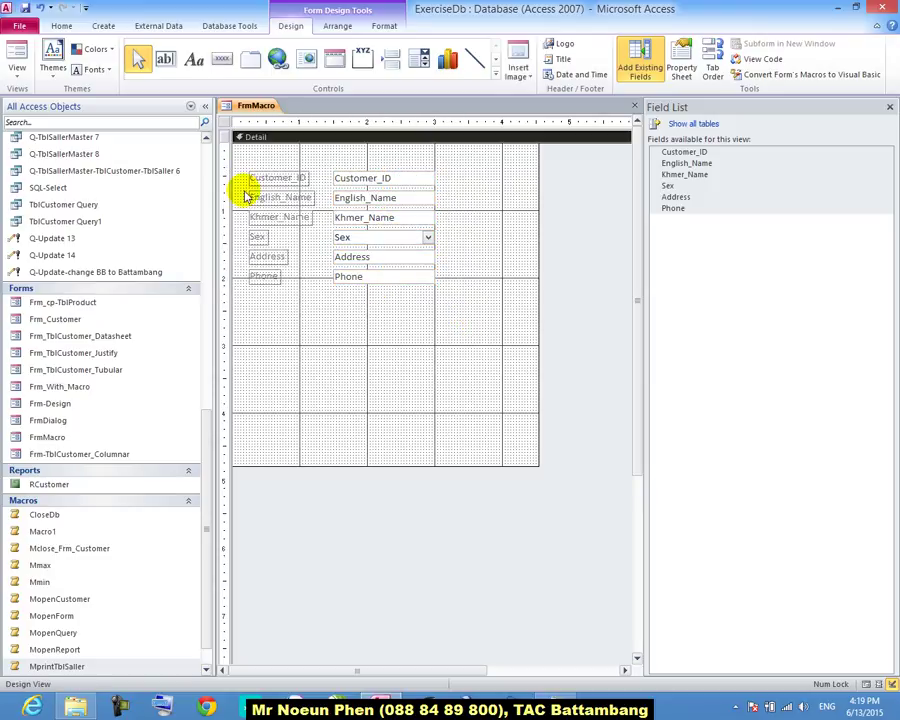
Preview the customer record fields in Form View and return to Design View.
left_click(18, 58)
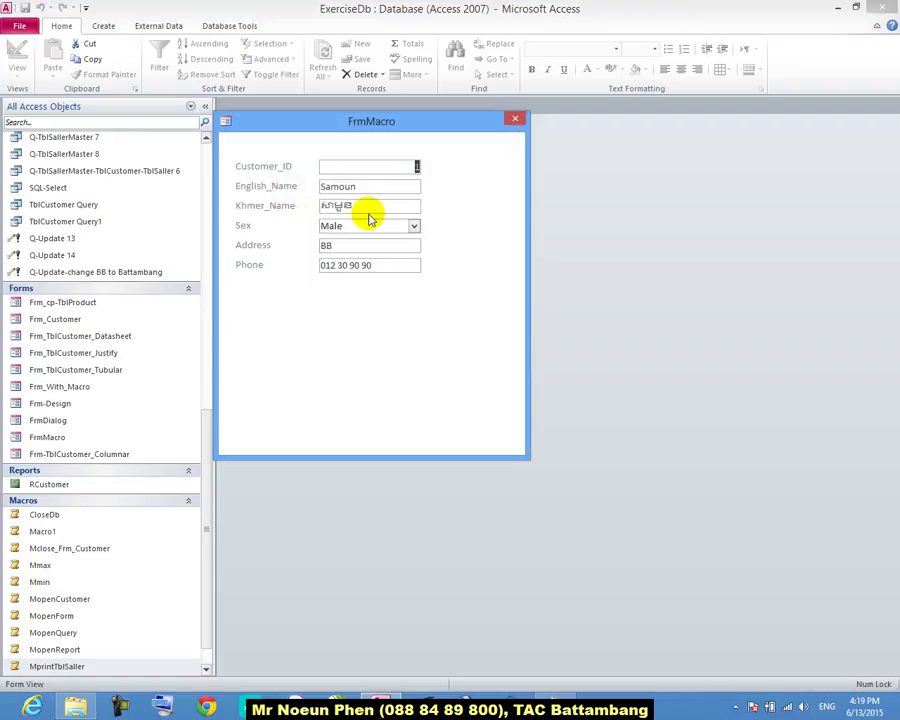
right_click(465, 258)
left_click(494, 294)
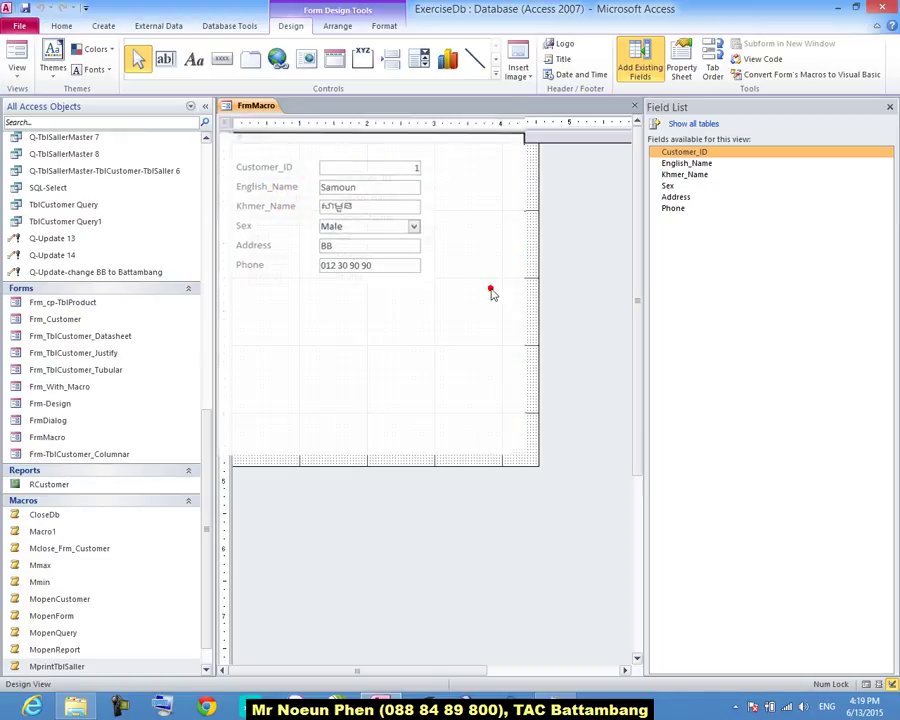
Save the FrmMacro form and create a new blank macro.
right_click(277, 110)
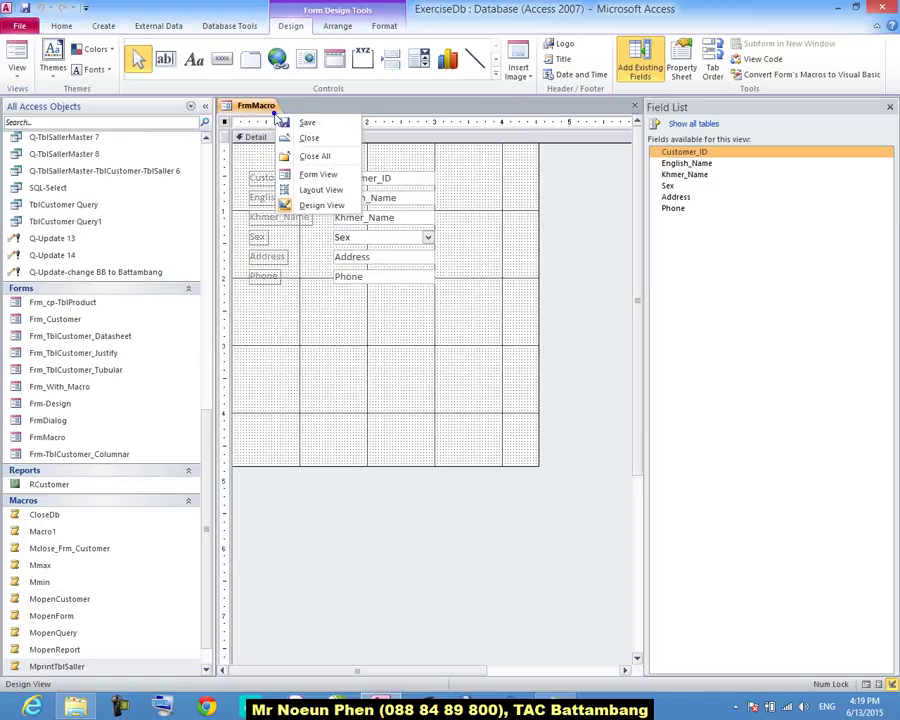
left_click(300, 121)
left_click(104, 25)
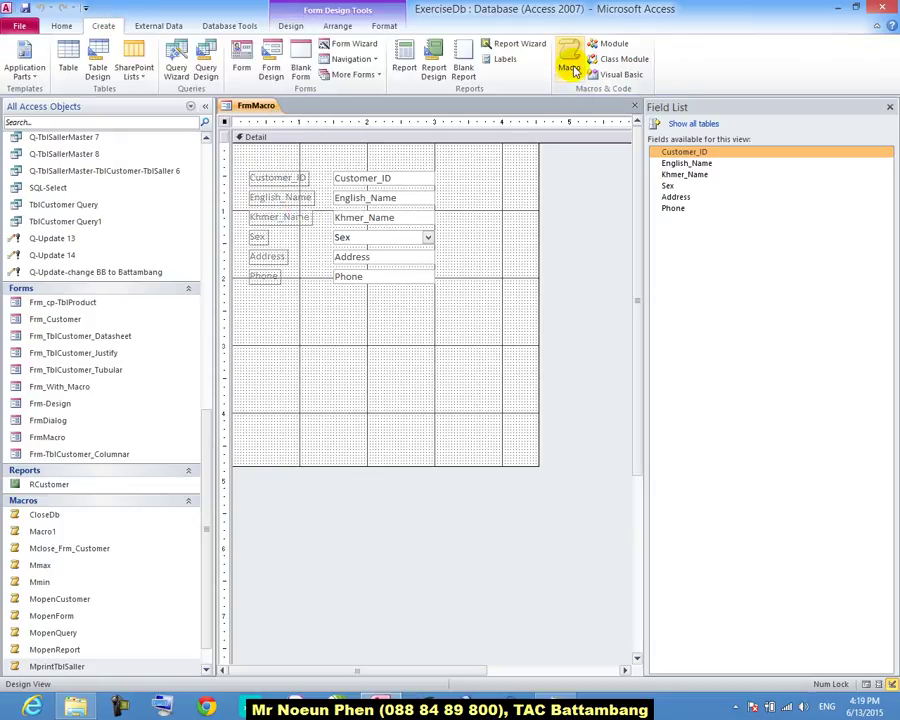
left_click(570, 68)
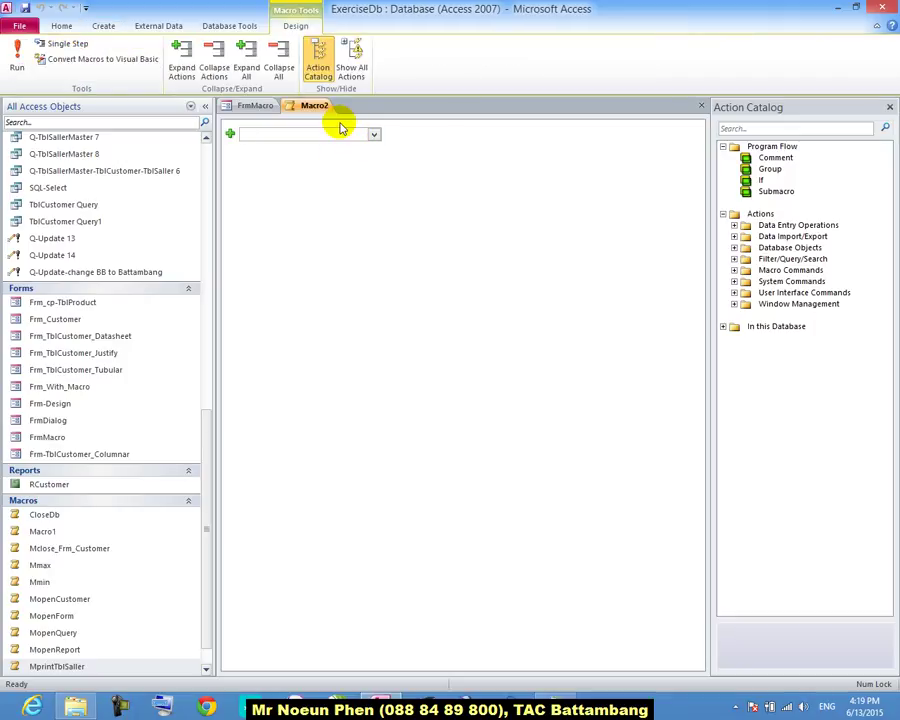
type("G")
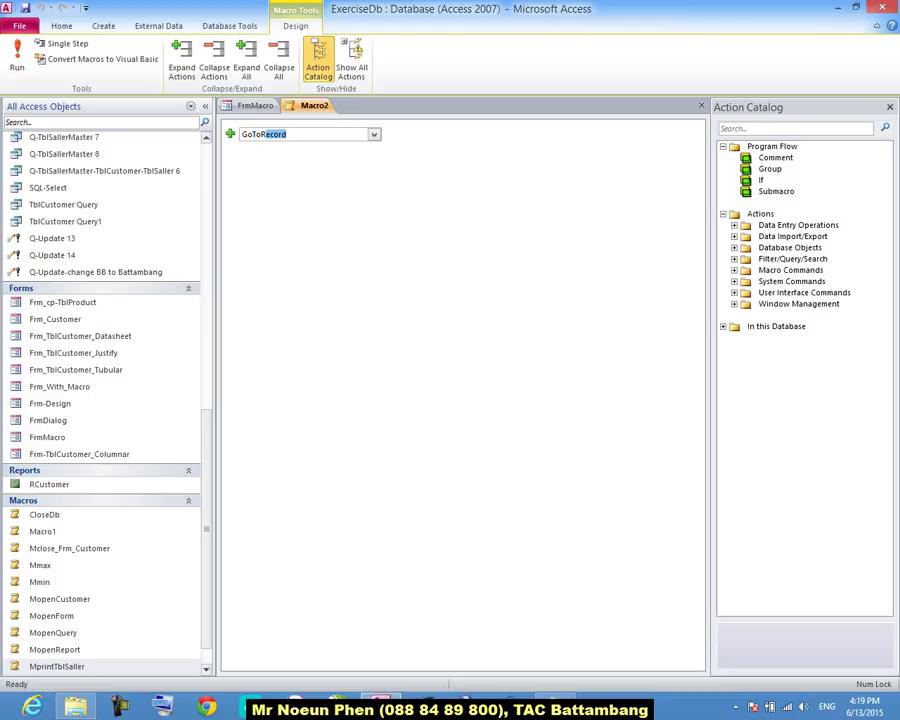
type("oToR")
key("Return")
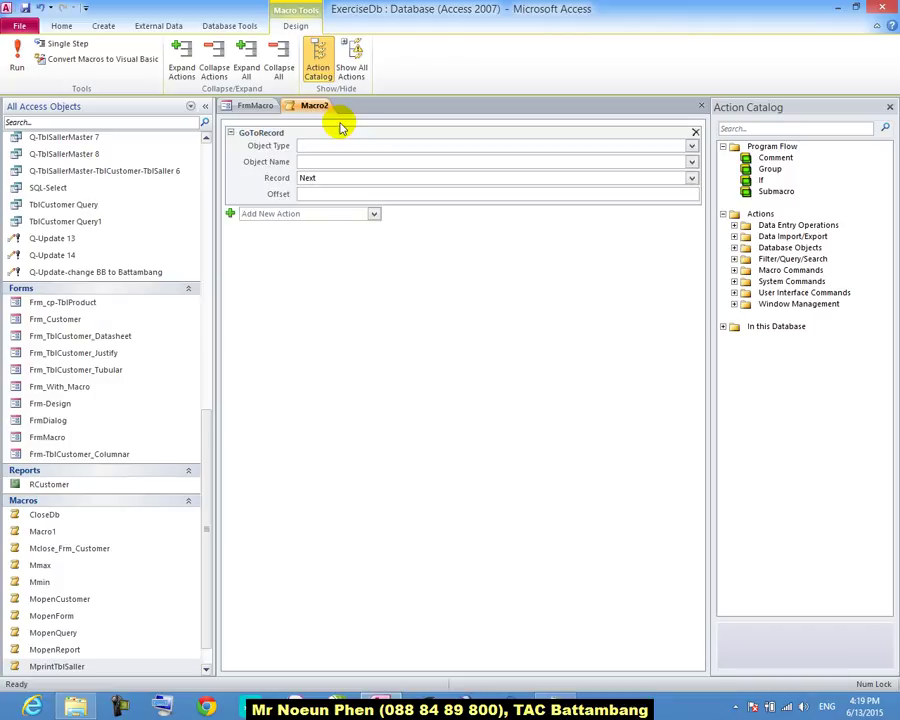
left_click(690, 147)
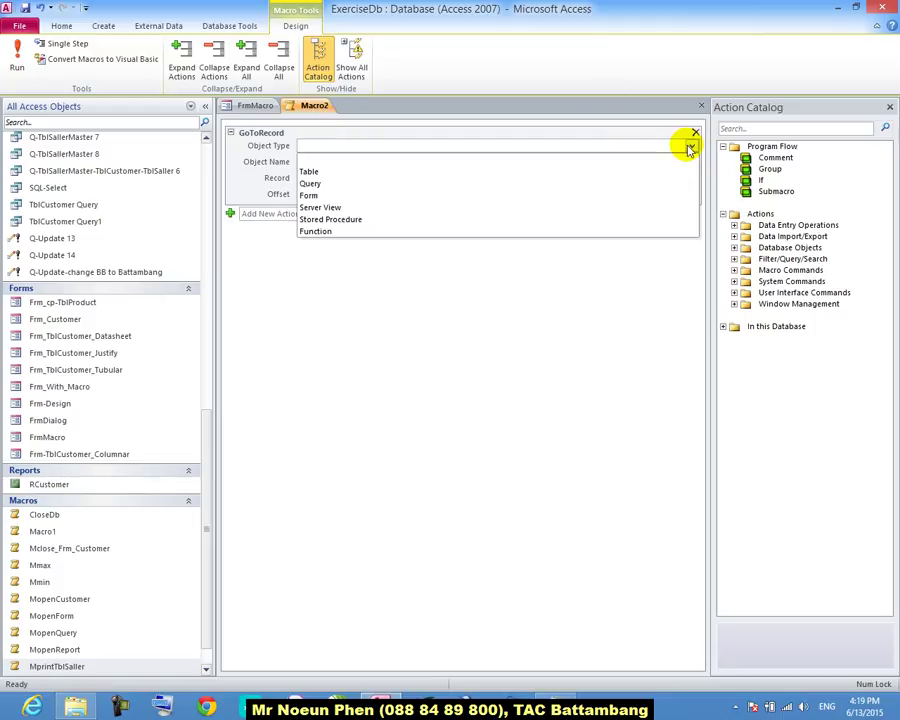
left_click(664, 174)
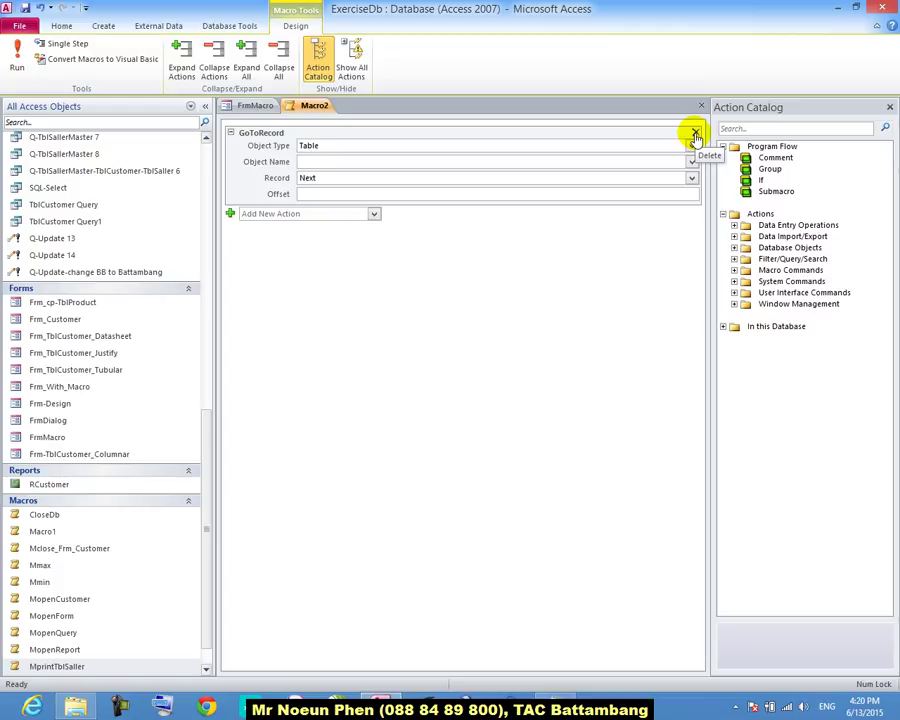
left_click(695, 134)
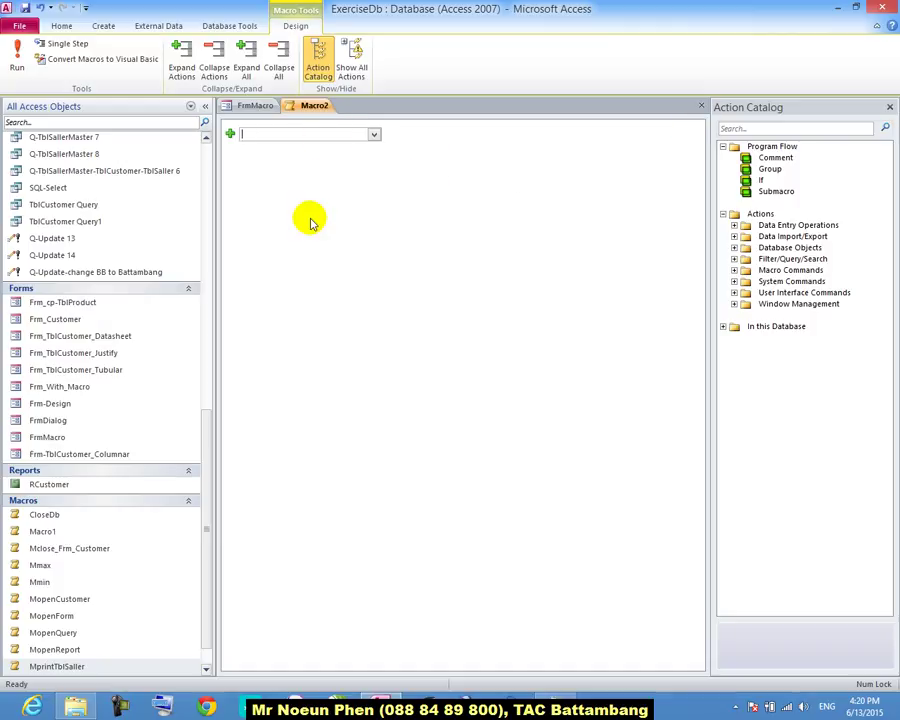
Add a RunMenuCommand action with the DeleteRecord command to the macro and save it as MDeleteRecord.
type("DeleteRecord")
key("Return")
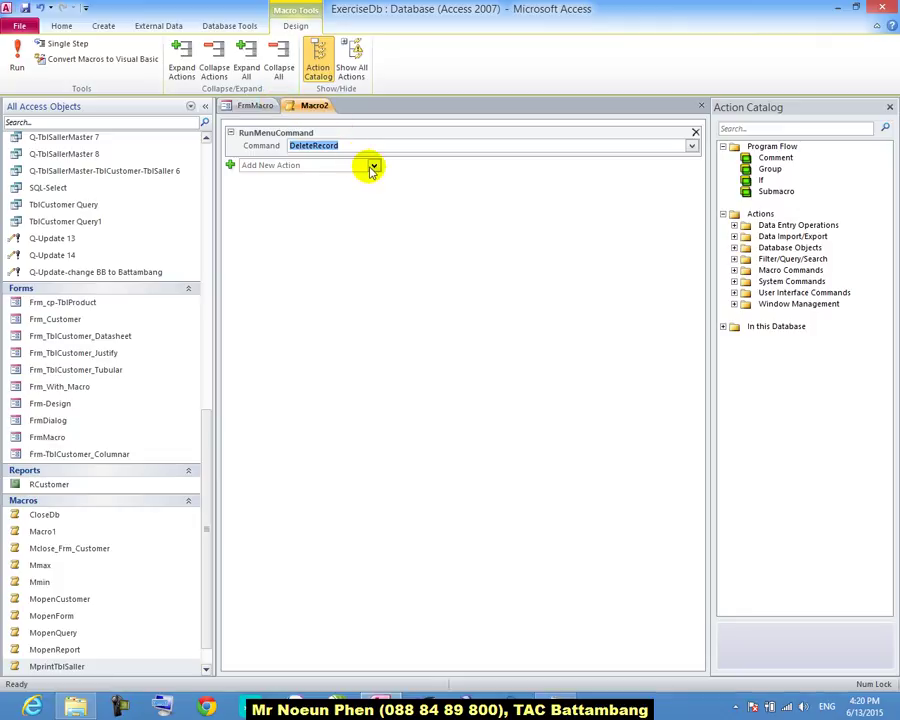
right_click(315, 110)
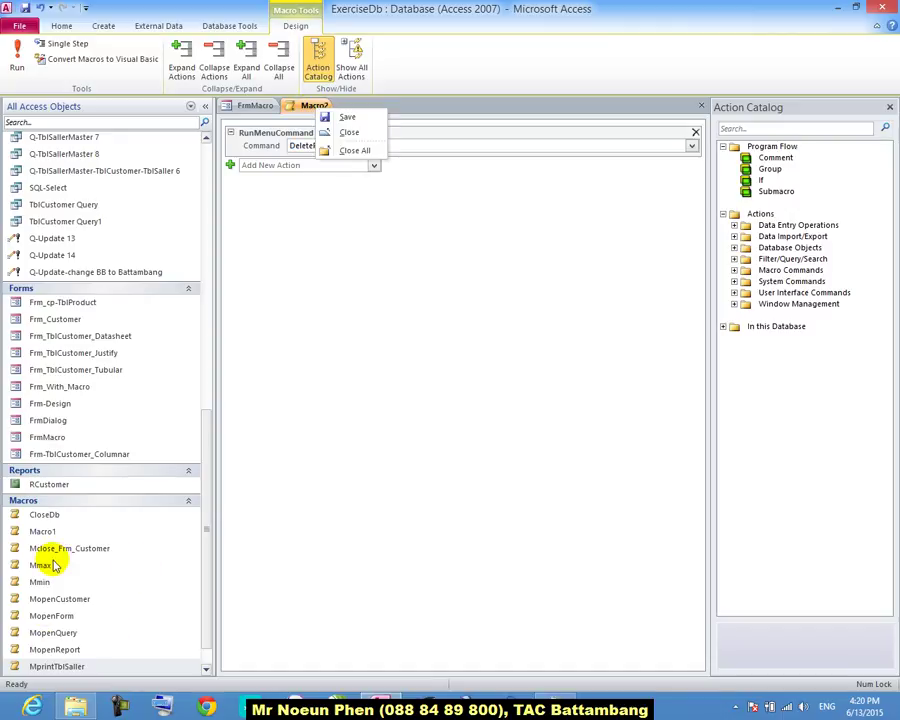
left_click(306, 106)
right_click(306, 106)
left_click(305, 105)
right_click(301, 105)
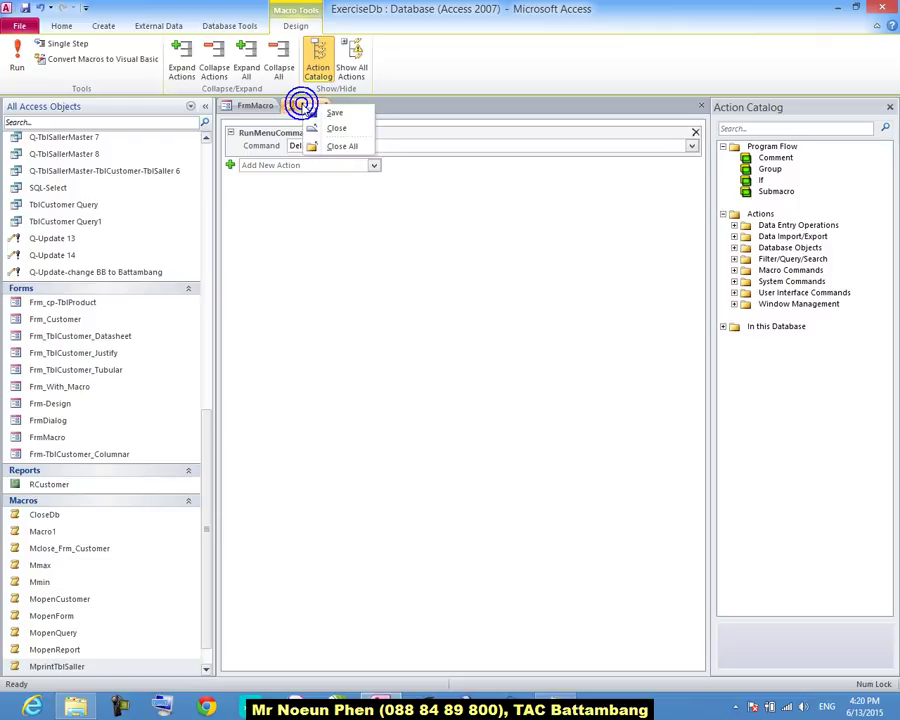
left_click(318, 115)
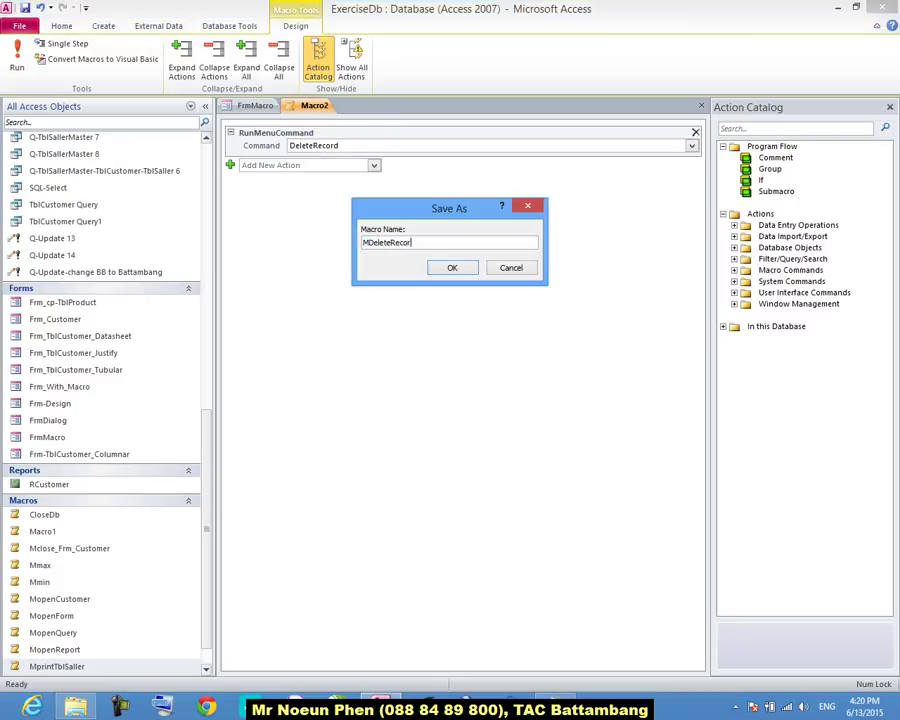
left_click(452, 267)
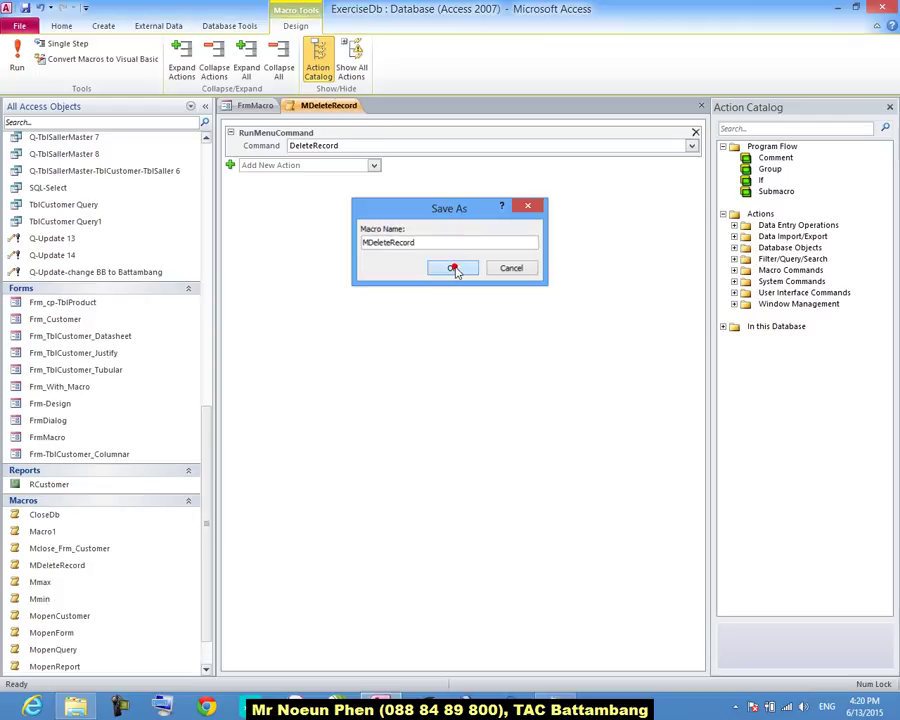
Place a command button about 0.9 inch wide beside the Address and Phone fields on FrmMacro, without using the wizard.
left_click(256, 106)
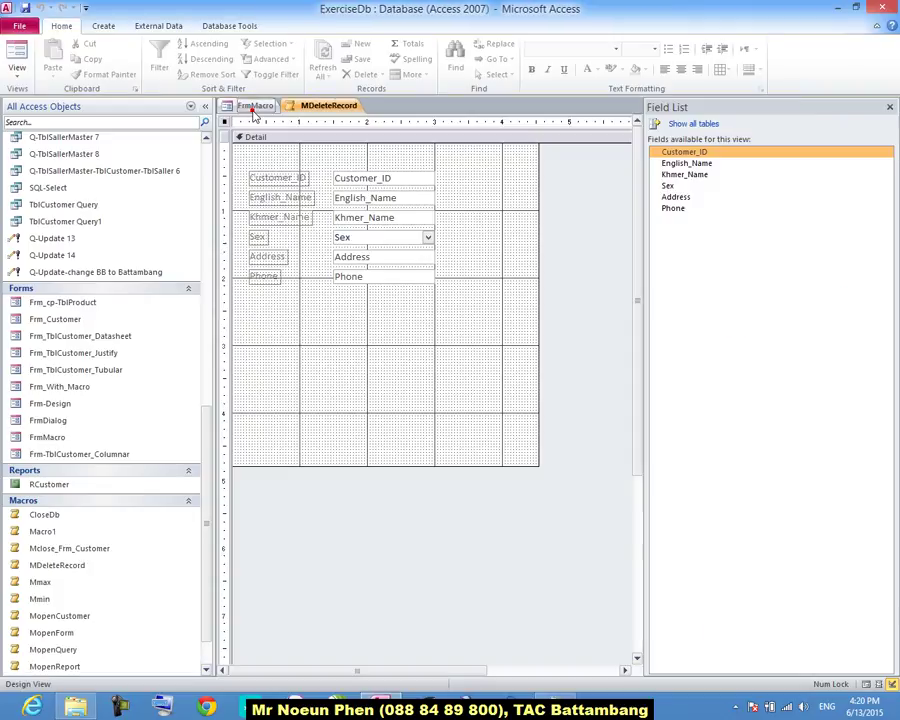
left_click(104, 26)
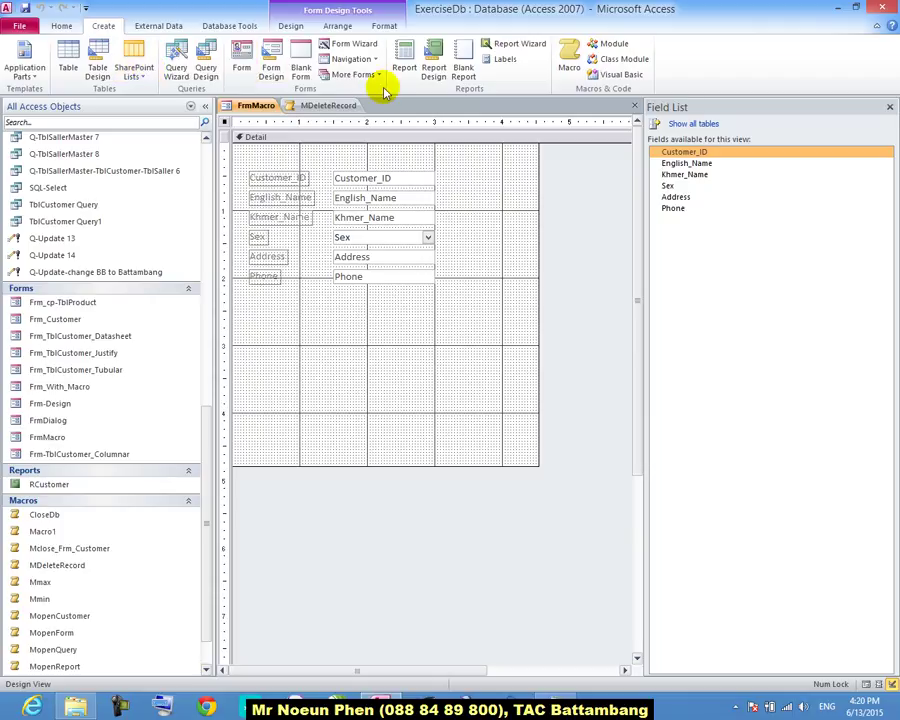
left_click(229, 26)
scroll(205, 18, "down", 1)
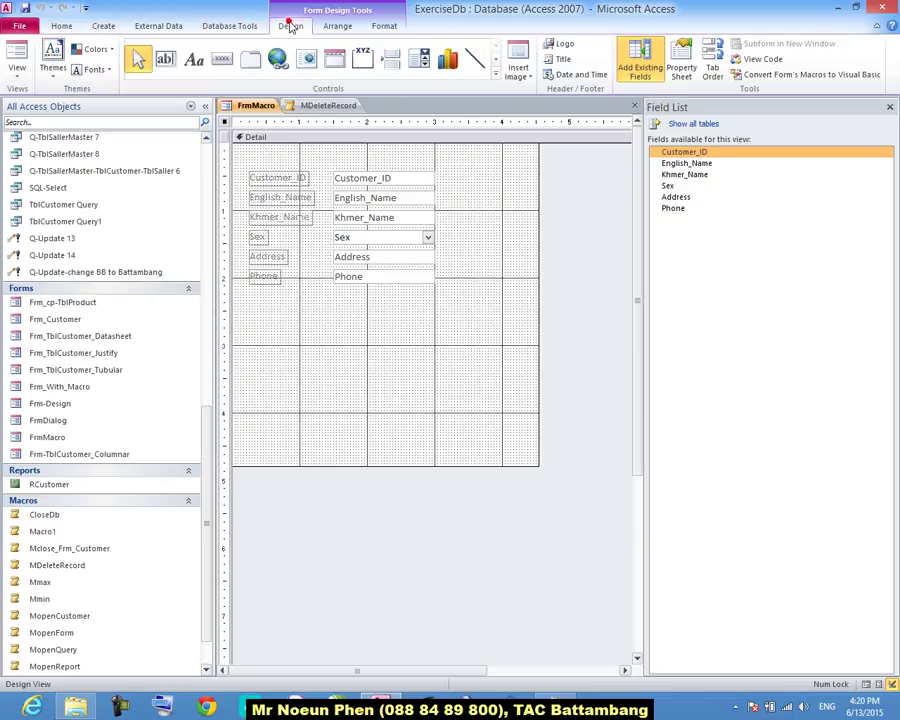
left_click(222, 58)
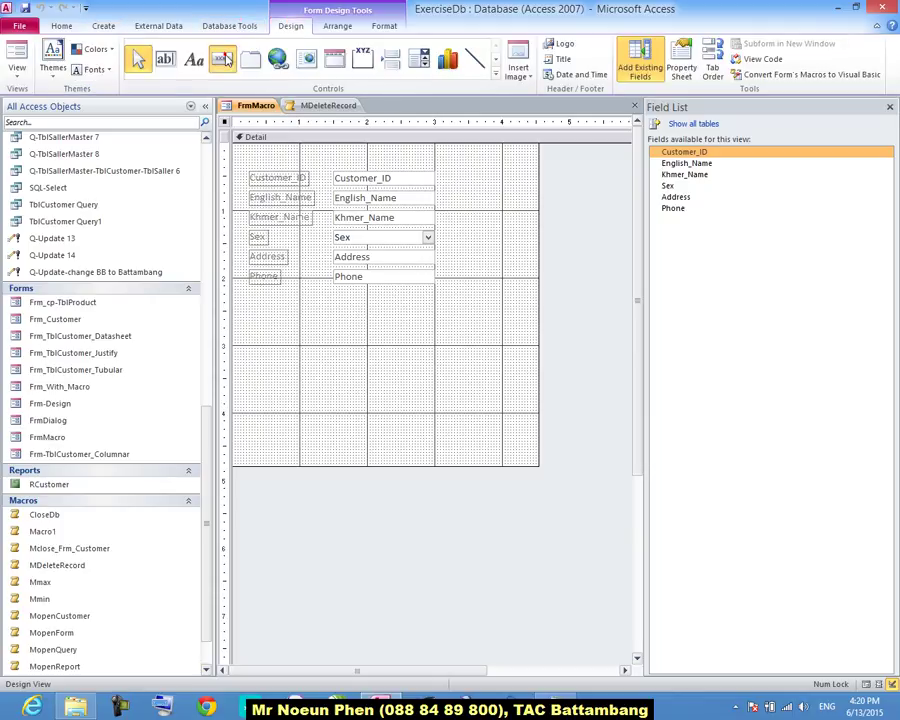
left_click_drag(455, 252, 512, 270)
left_click(453, 261)
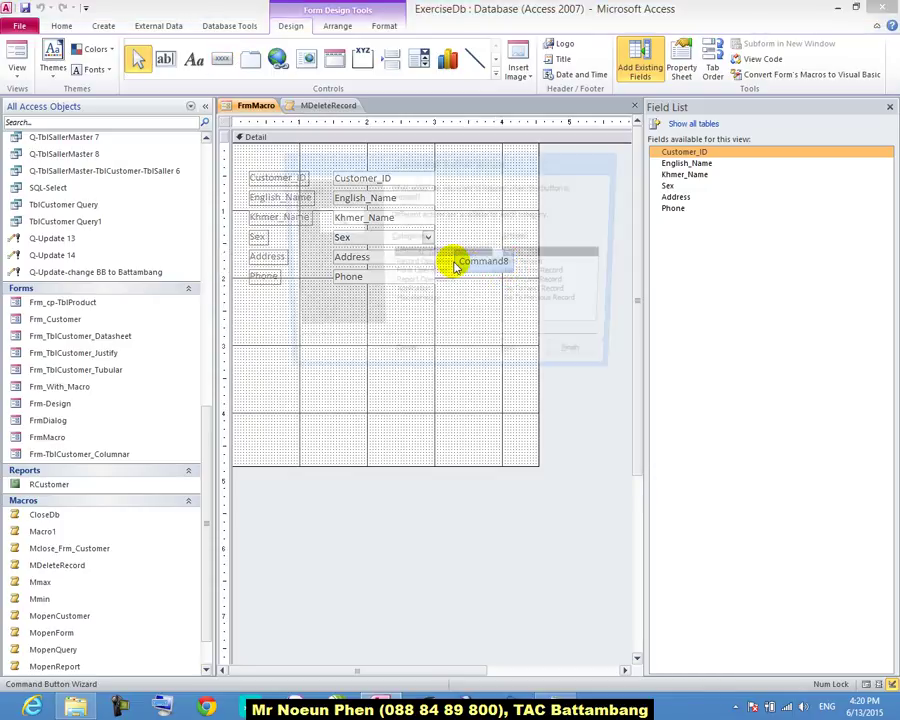
left_click(403, 358)
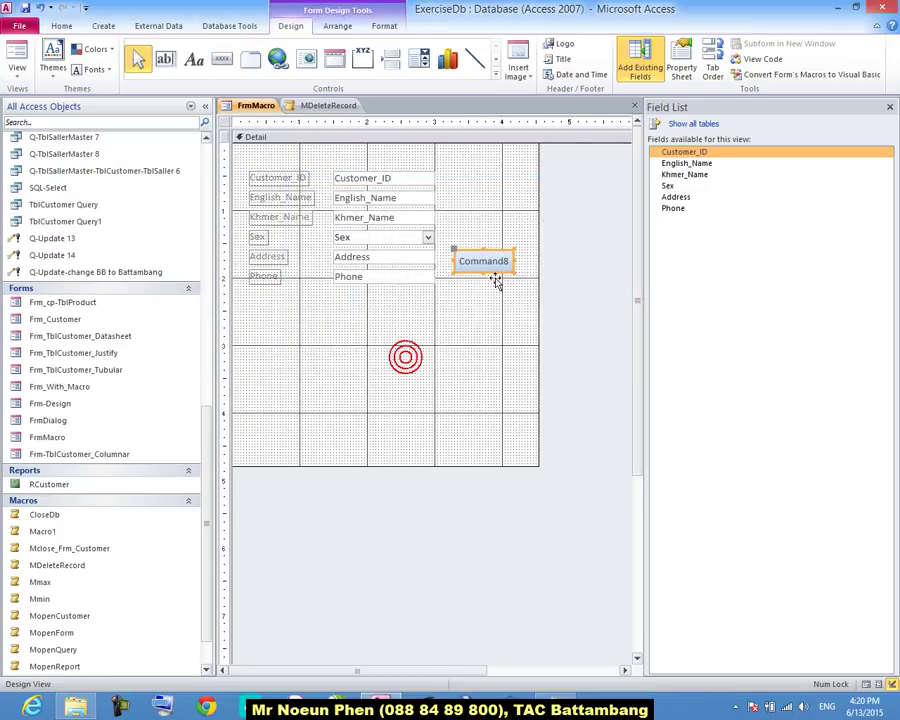
Set the new command button's caption to Delete and save the form.
left_click_drag(511, 261, 433, 258)
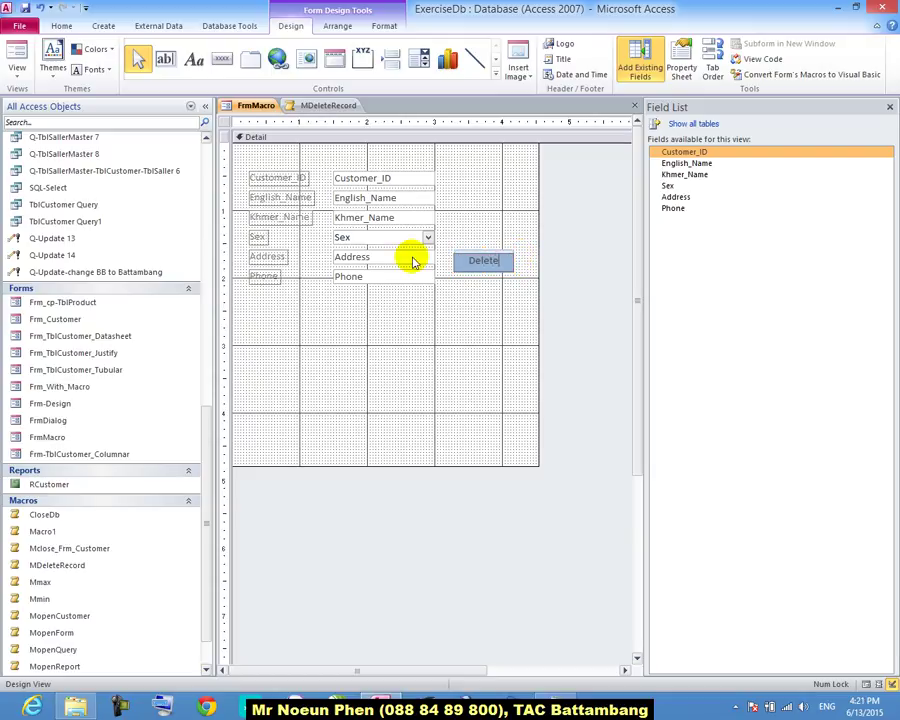
left_click(438, 322)
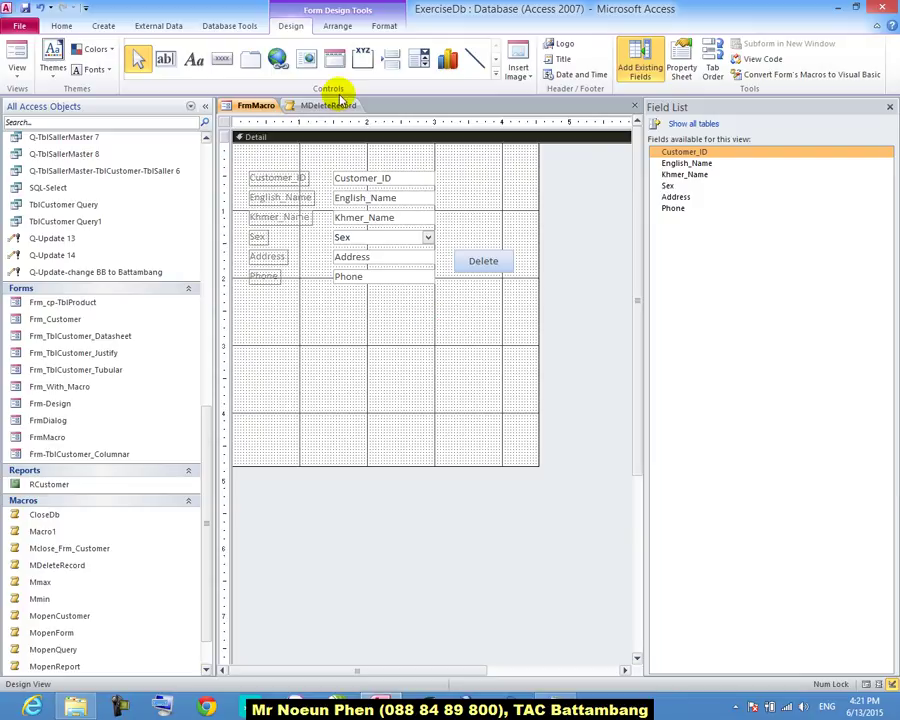
right_click(261, 106)
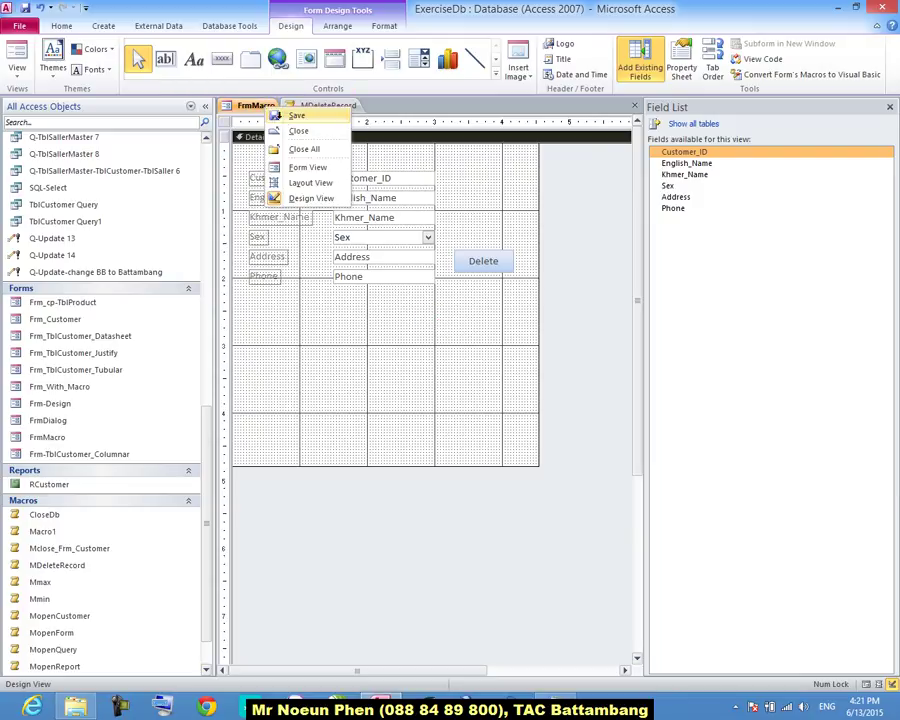
left_click(279, 116)
Assign the MDeleteRecord macro to the Delete button's On Click event and save the form.
left_click(488, 263)
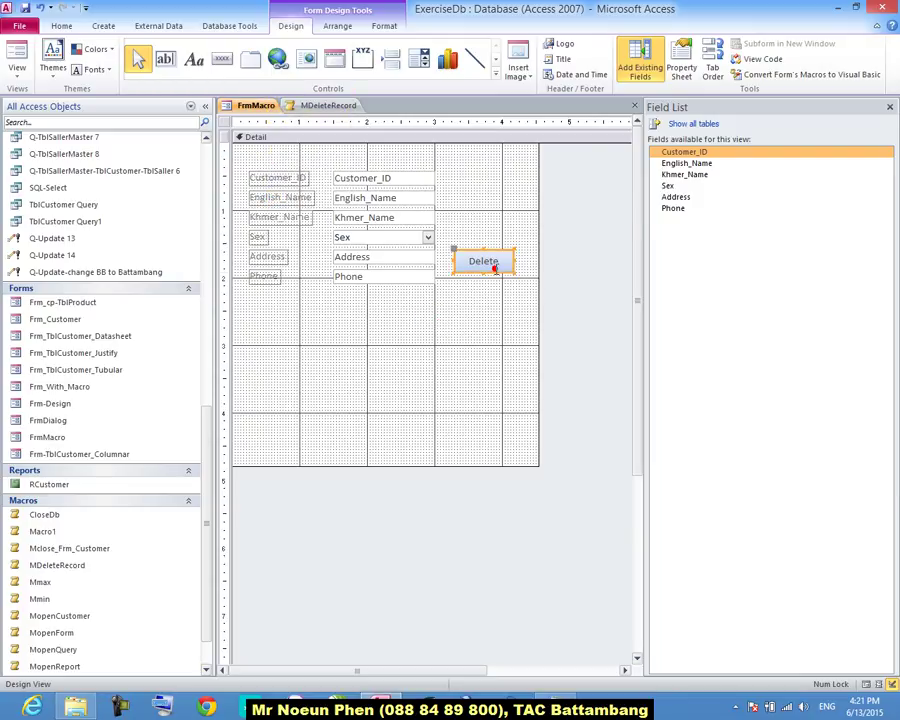
left_click(681, 55)
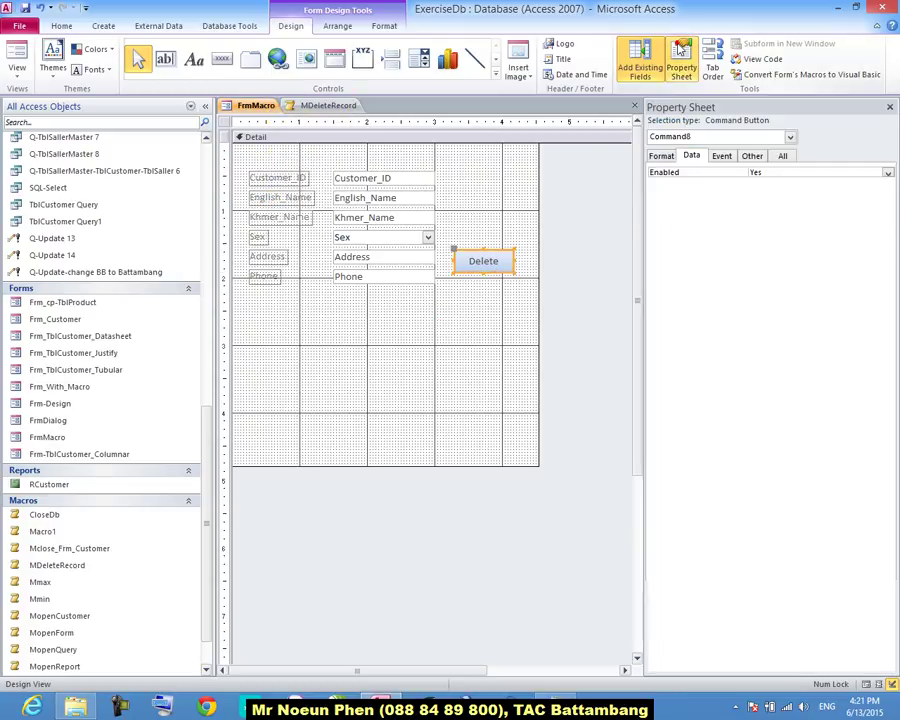
left_click(722, 157)
left_click(800, 174)
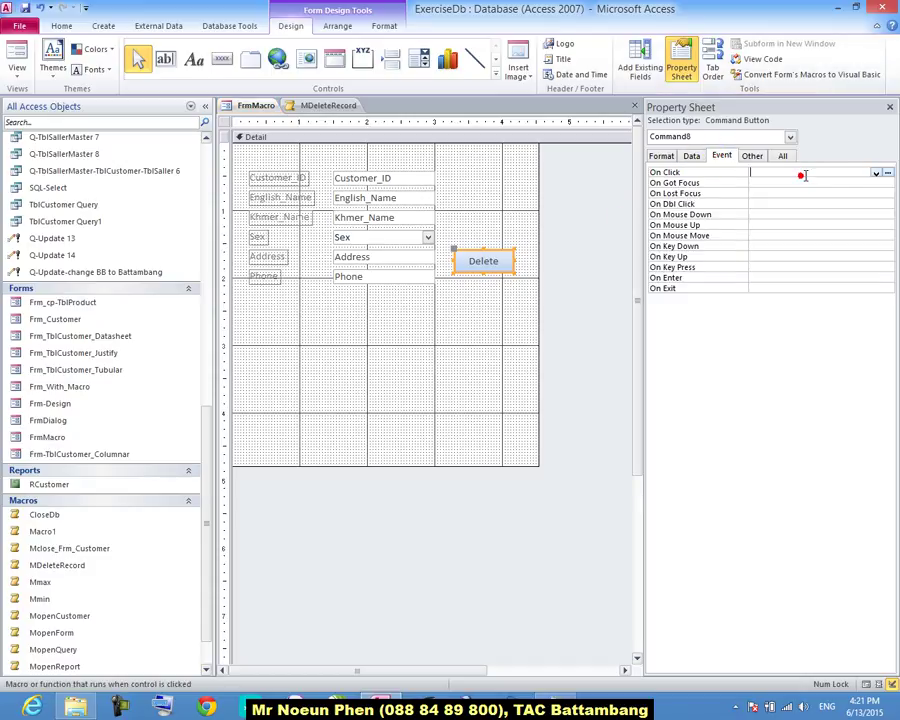
left_click(876, 173)
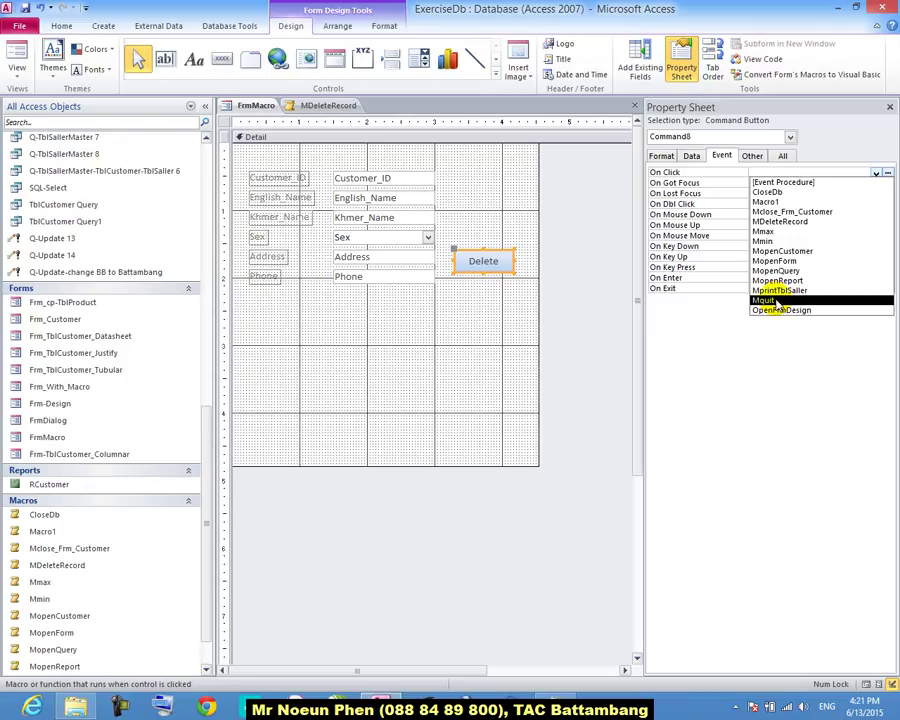
left_click(786, 222)
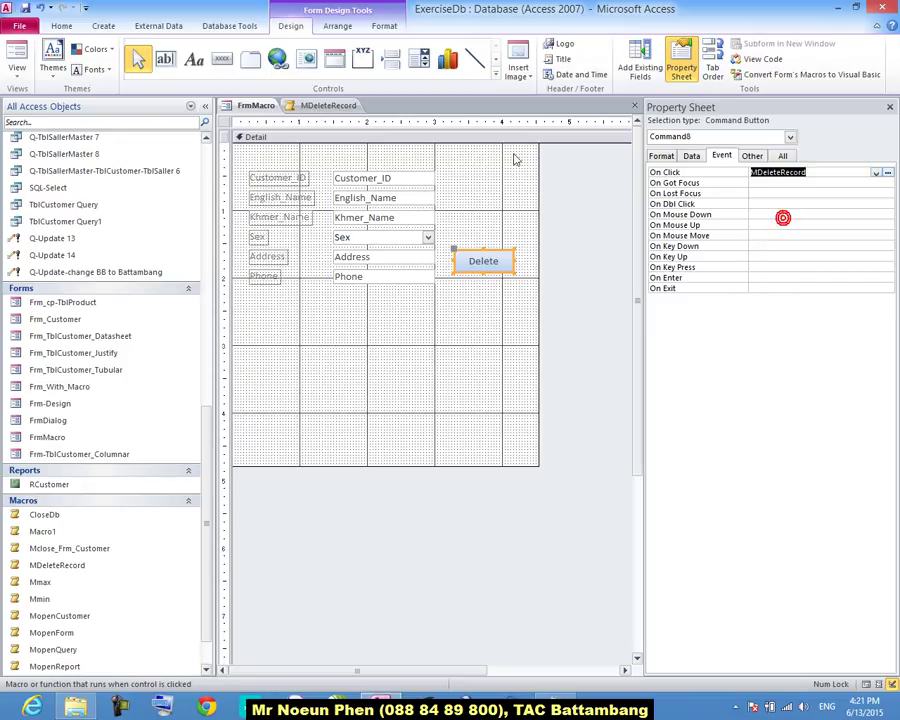
right_click(256, 104)
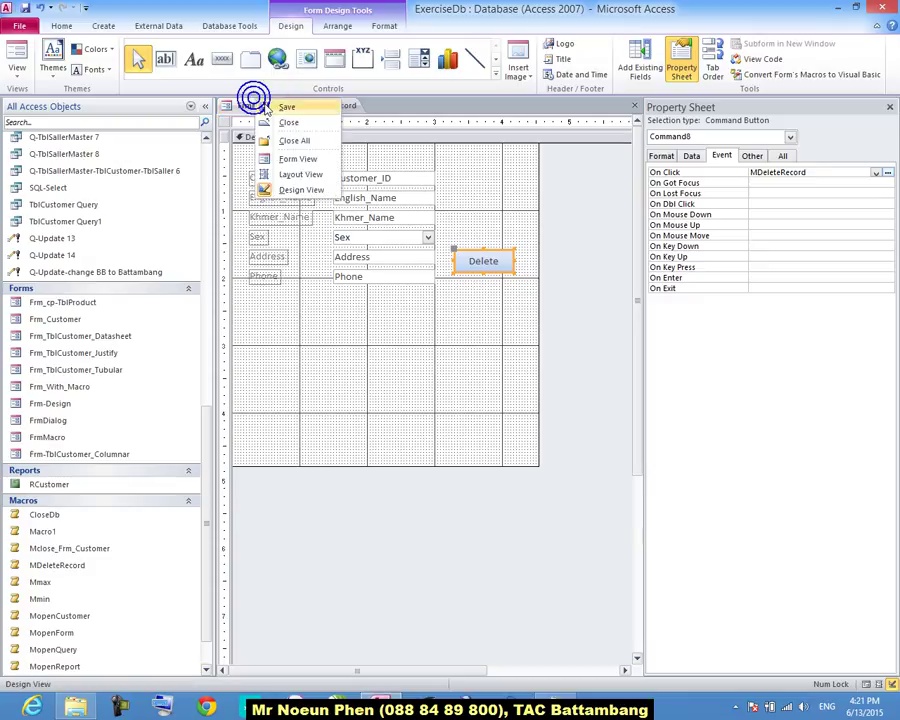
Test the Delete button on the first customer record in Form View, dismiss the resulting dialogs, and reposition the form window.
left_click(18, 58)
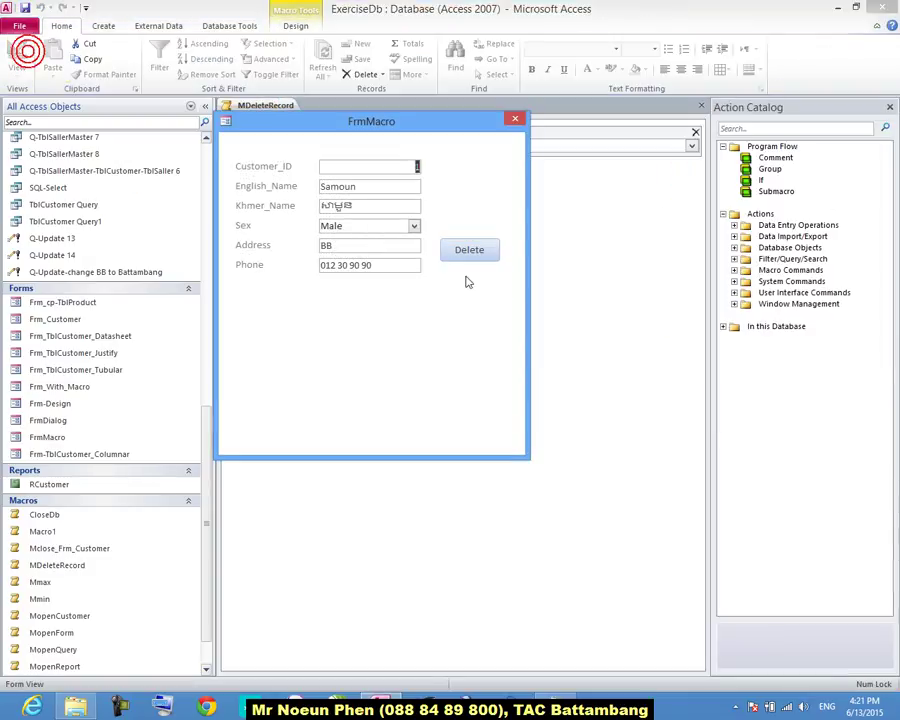
left_click(482, 247)
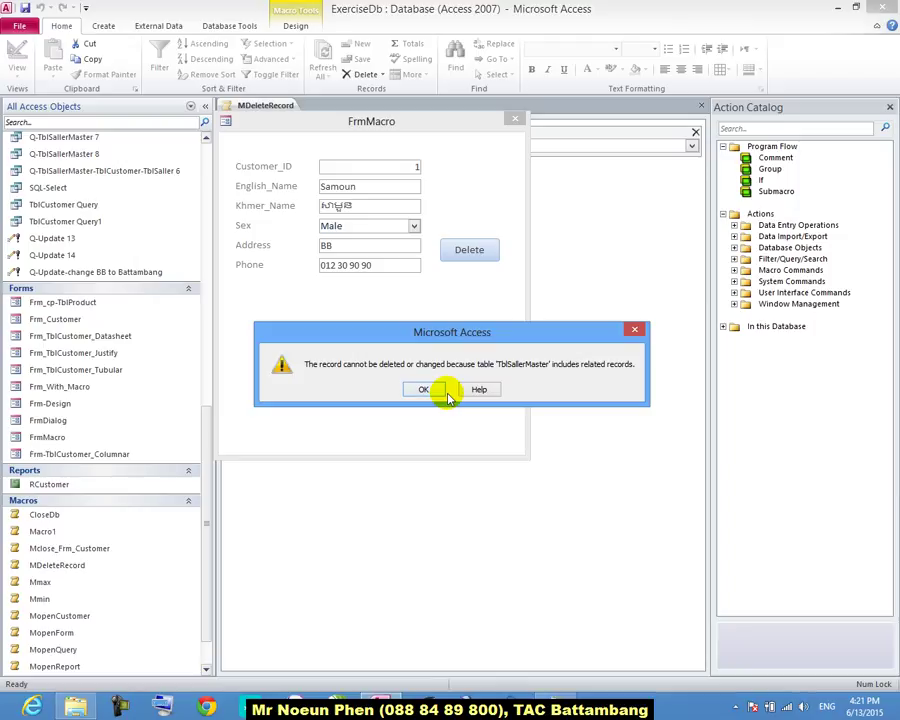
left_click(437, 394)
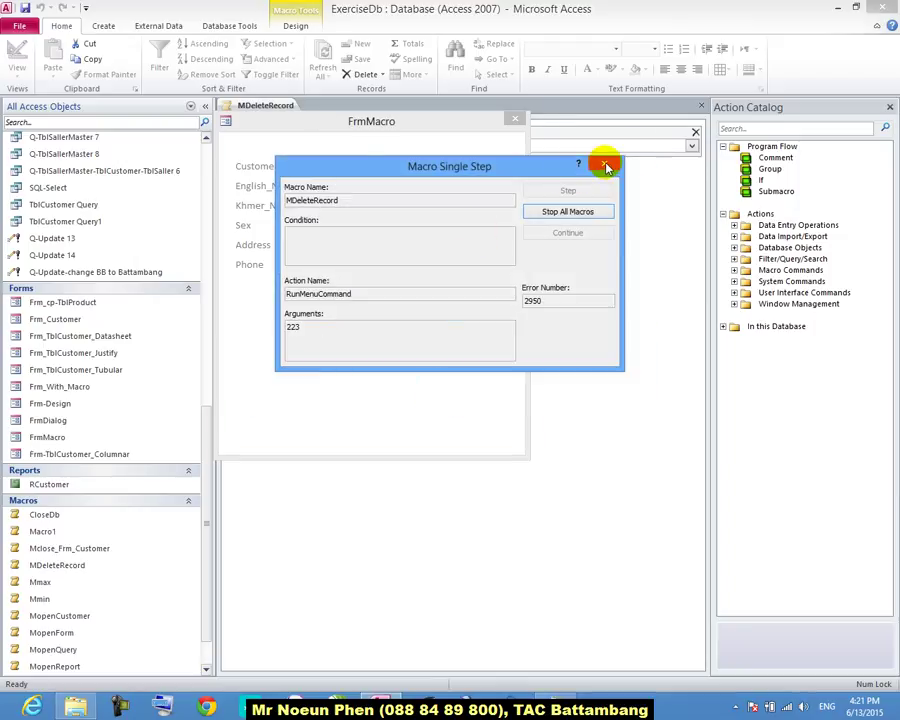
left_click(603, 163)
left_click_drag(403, 124, 464, 206)
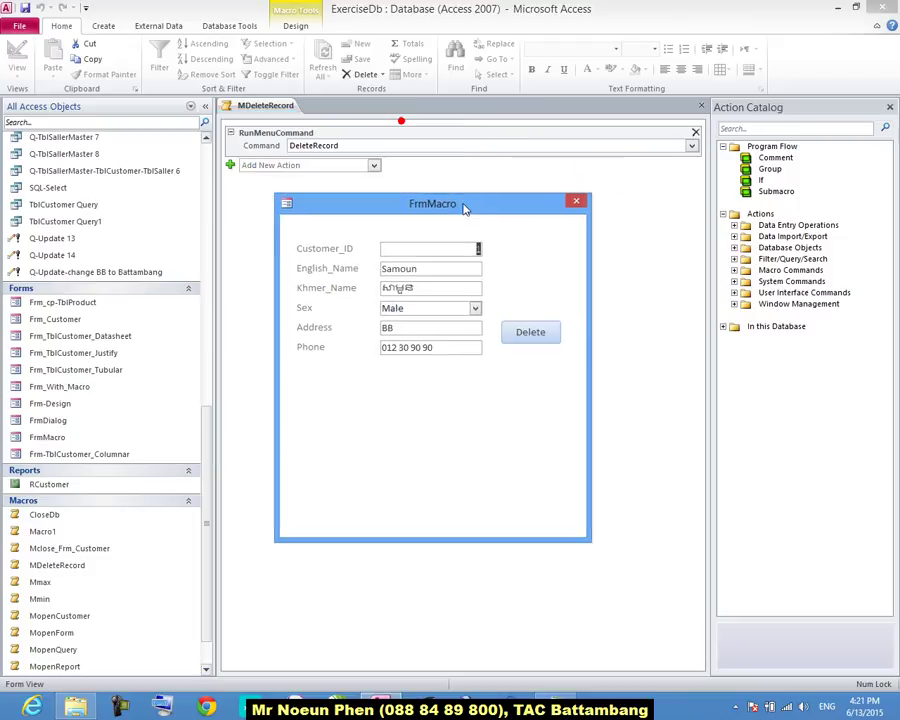
Close the MDeleteRecord macro, and check the first customer record in the TblCustomer datasheet before closing the table.
right_click(248, 108)
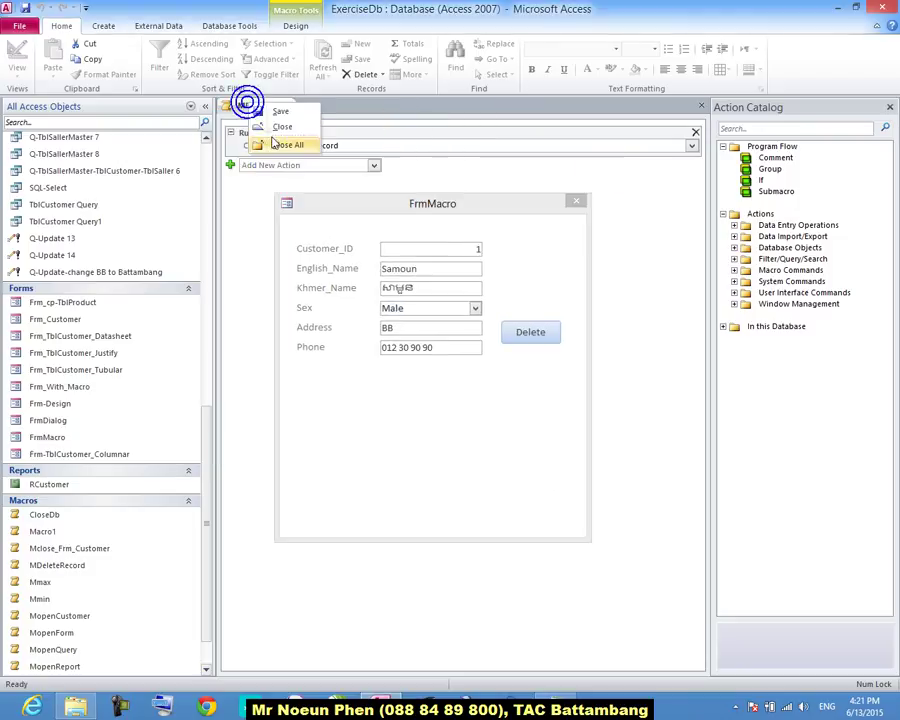
left_click(266, 127)
left_click_drag(207, 476, 205, 243)
double_click(90, 182)
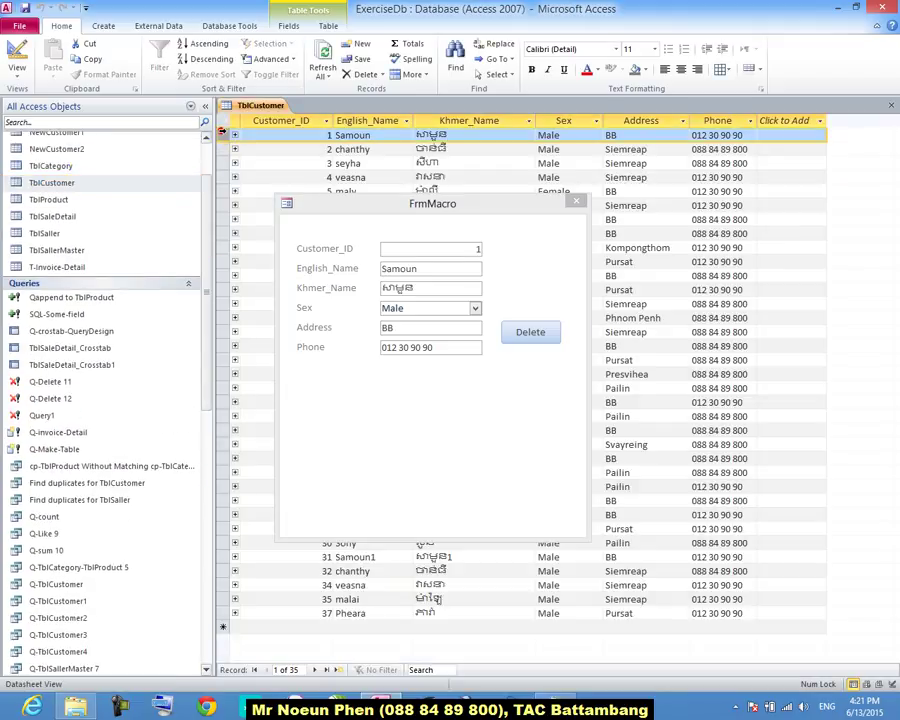
right_click(258, 110)
left_click(288, 75)
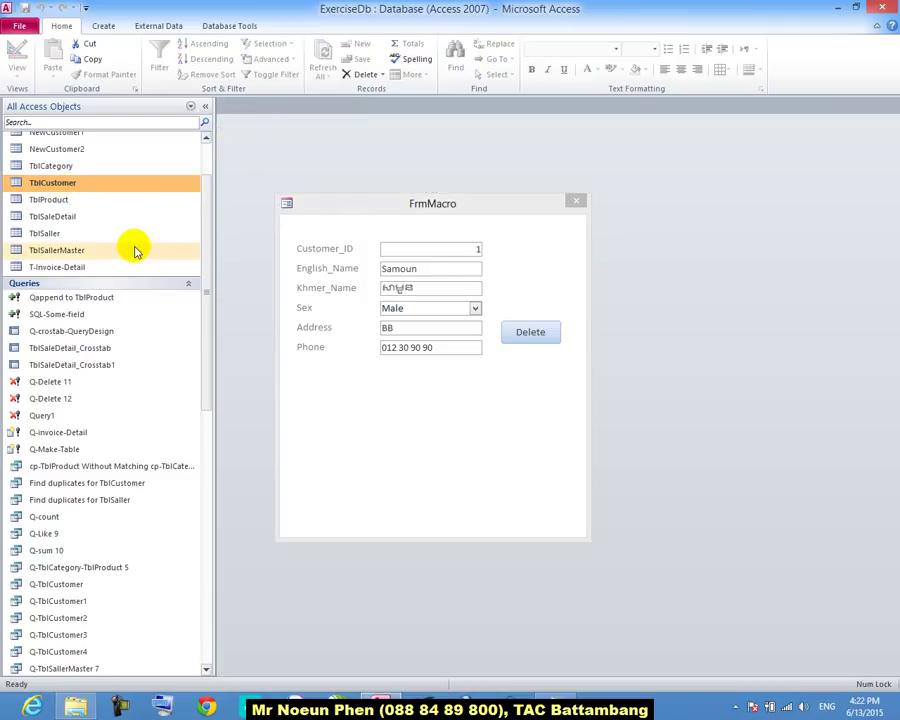
Paste a copy of the TblCustomer table with structure and data, naming it TblCustomer1.
key("ctrl+v")
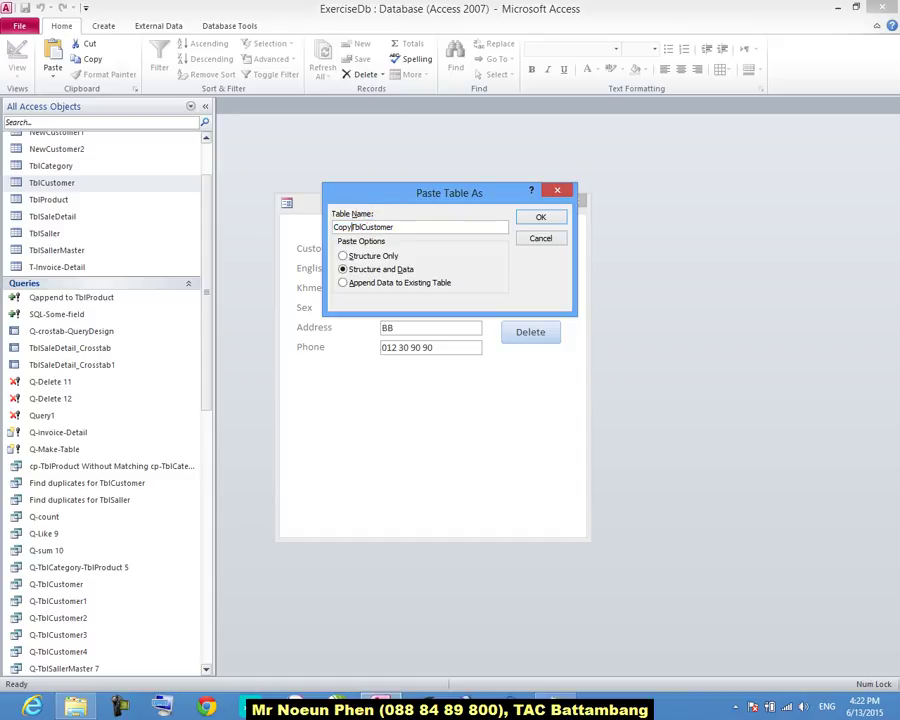
left_click(392, 227)
type("1")
left_click(540, 217)
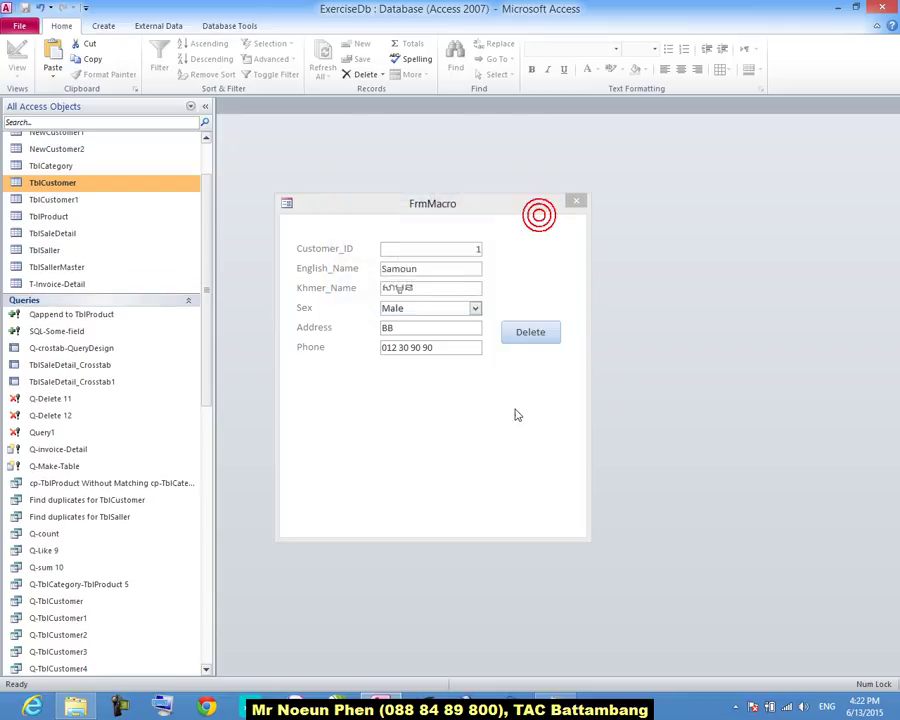
Change FrmMacro's Record Source to TblCustomer1 in Design View and save the form.
right_click(516, 416)
left_click(560, 452)
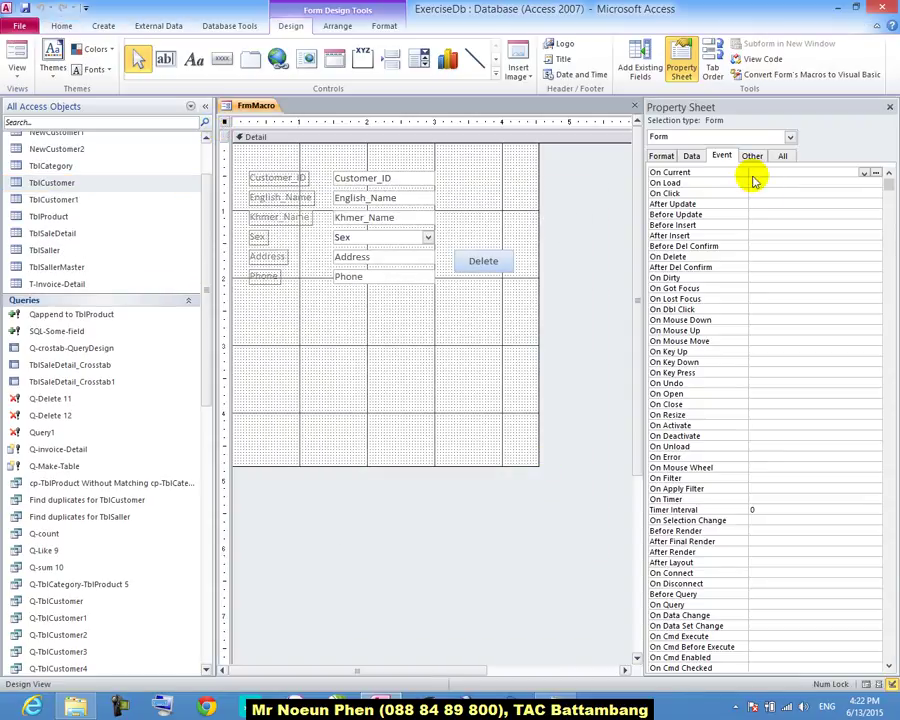
left_click(691, 157)
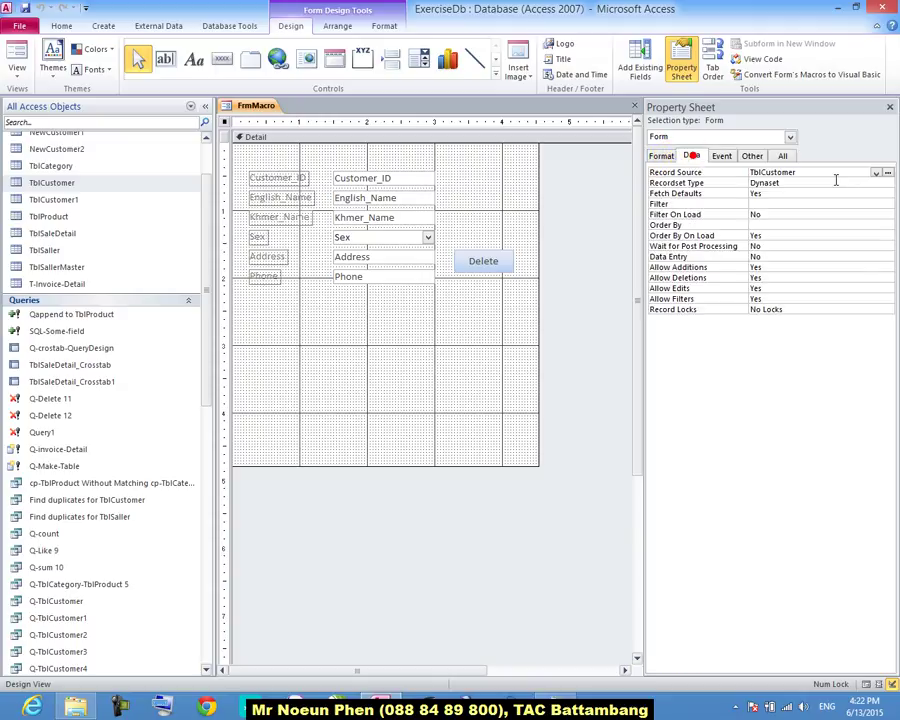
left_click(876, 174)
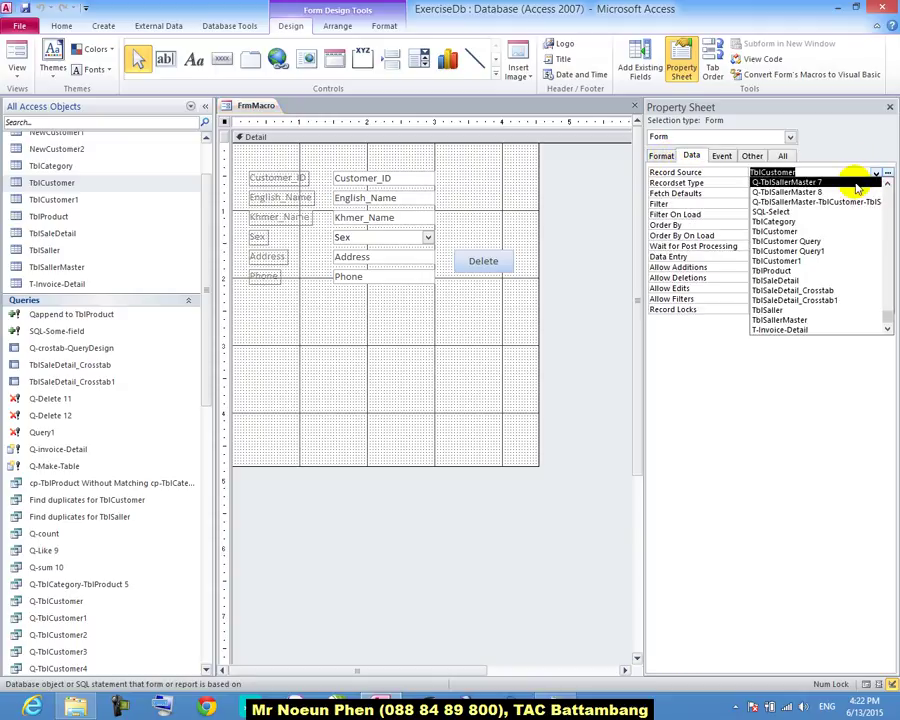
left_click(806, 260)
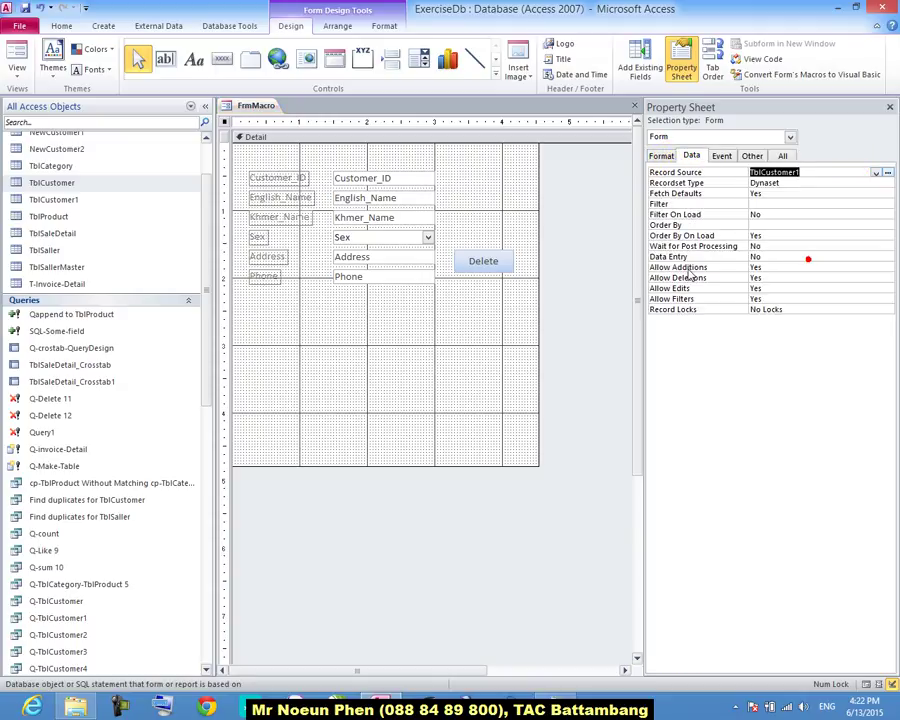
right_click(256, 106)
left_click(265, 113)
Show FrmMacro in Form View, move its window toward the middle of the workspace, and open the TblCustomer1 datasheet behind it.
left_click(17, 52)
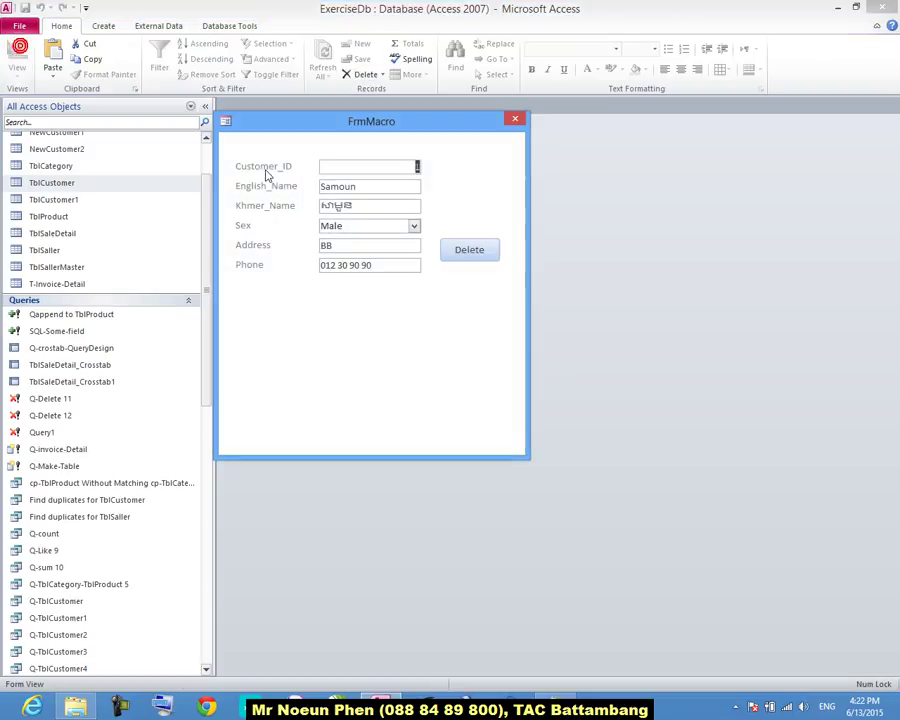
left_click_drag(290, 124, 427, 212)
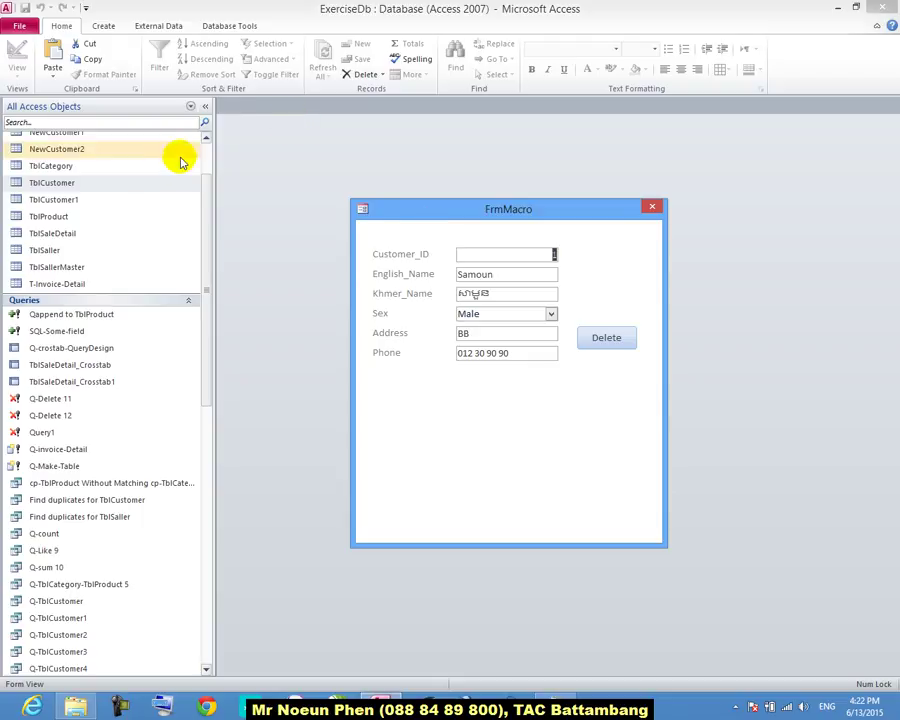
double_click(135, 199)
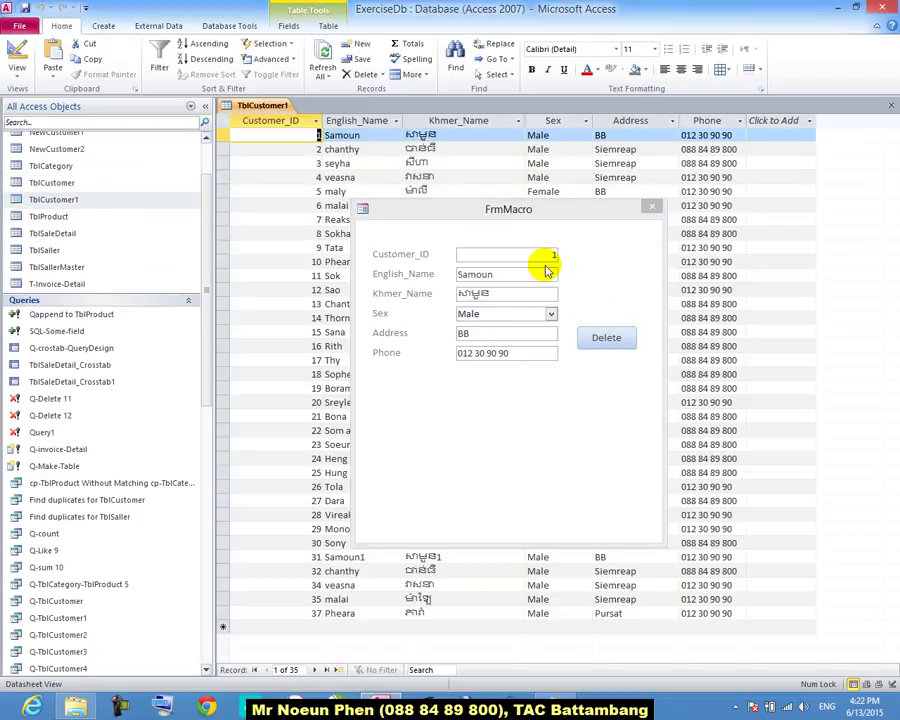
Delete the first customer record with the form's Delete button, confirm the deletion, and refresh the TblCustomer1 datasheet.
left_click(604, 339)
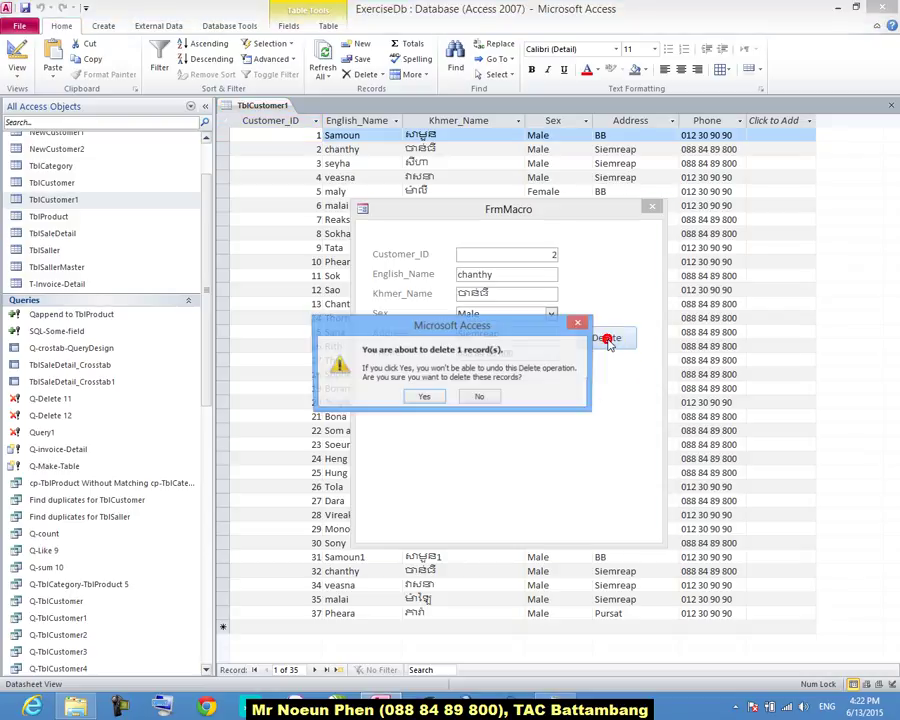
left_click(424, 396)
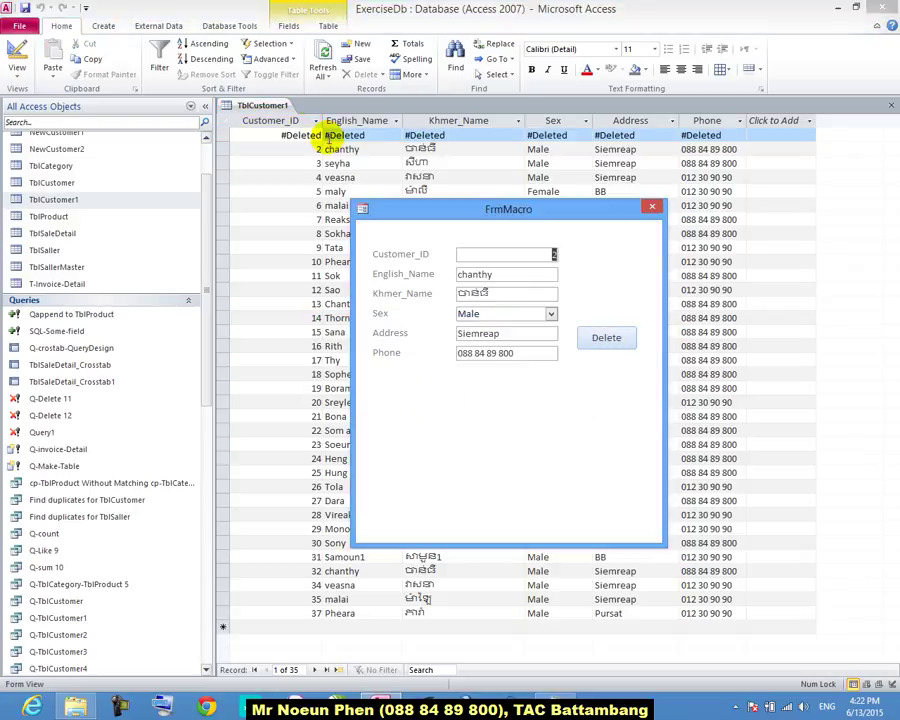
left_click(323, 52)
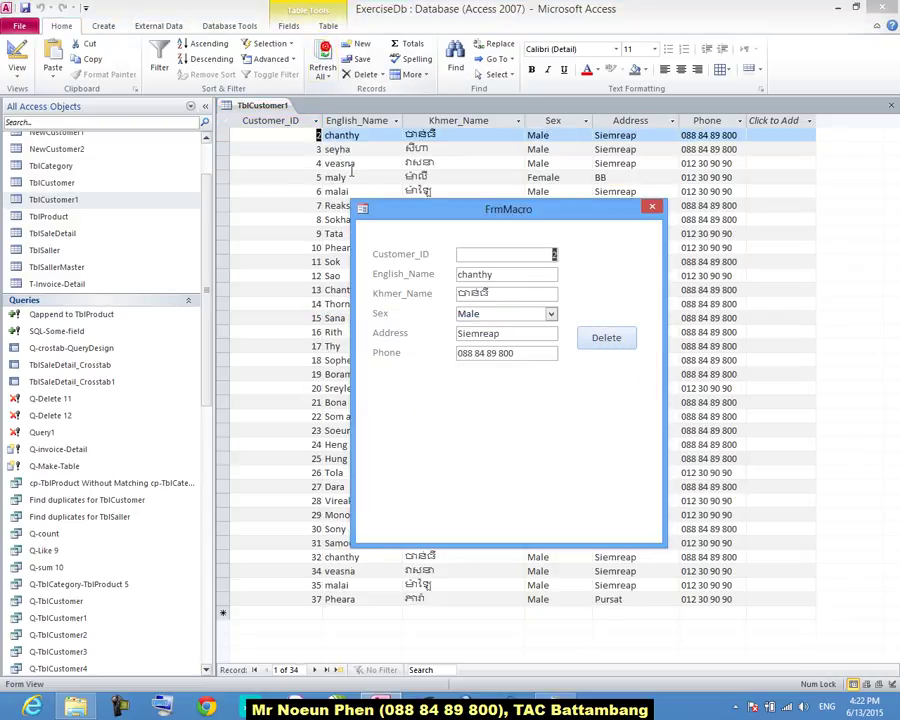
Return FrmMacro to Design View and shift the Delete button slightly down beside the Address and Phone fields.
right_click(589, 382)
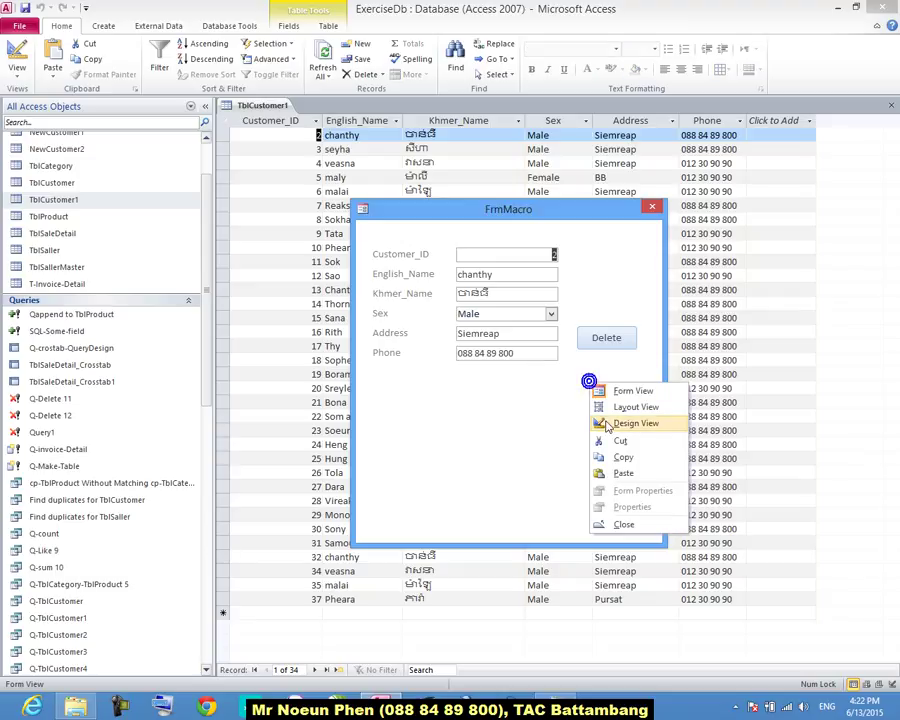
left_click(604, 424)
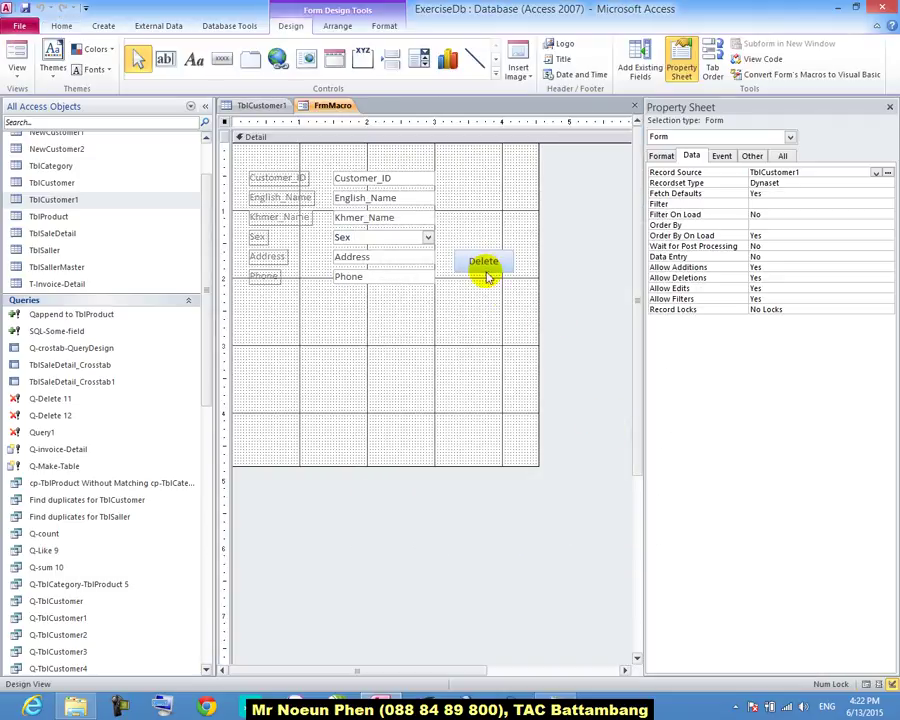
left_click(484, 265)
left_click_drag(484, 275, 479, 280)
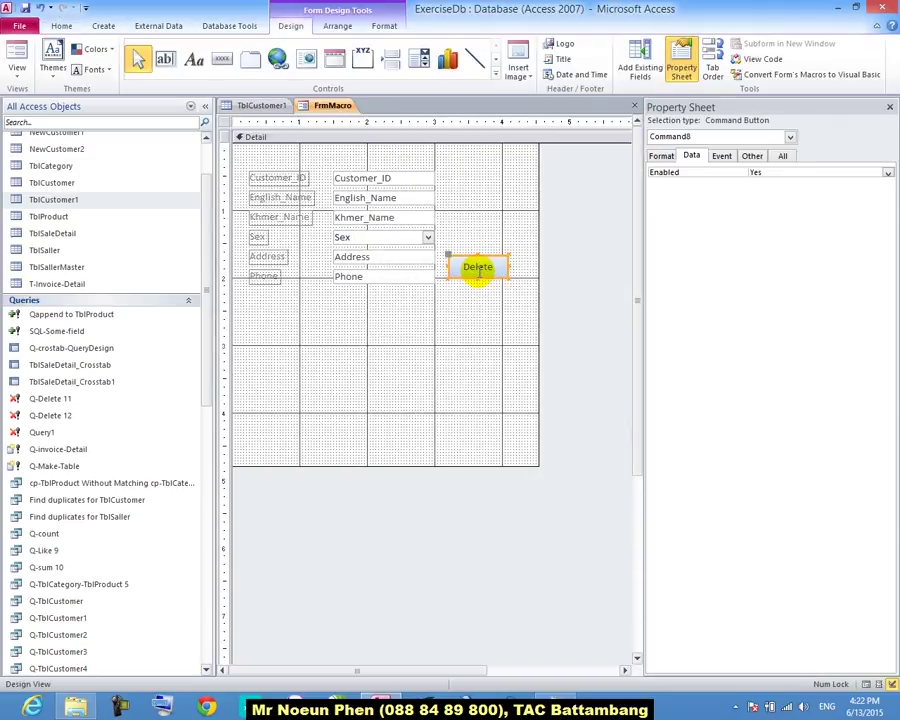
left_click(471, 218)
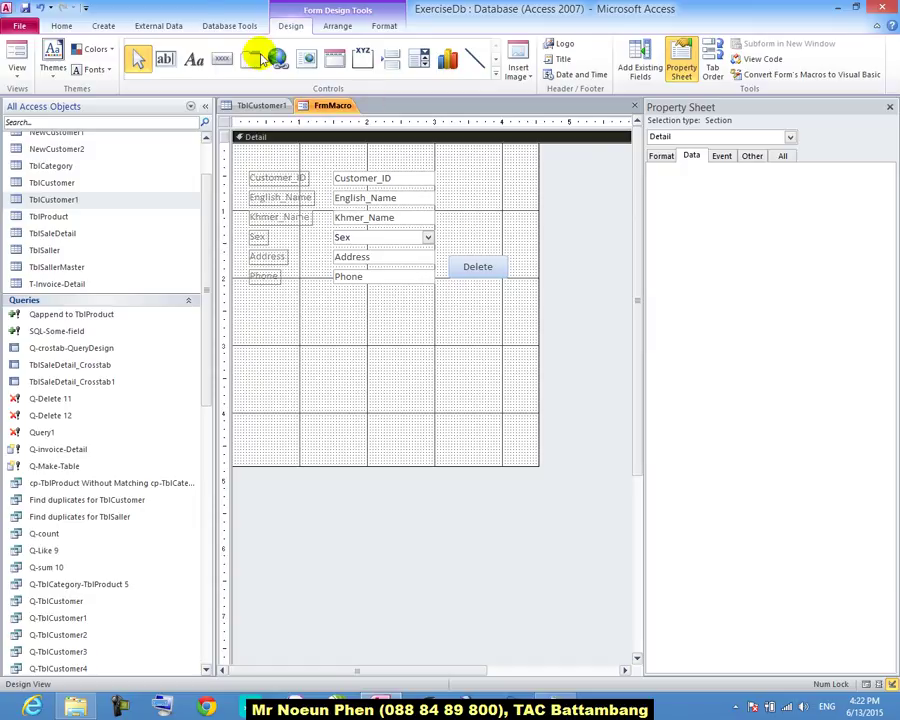
Create a new macro and add a GoToRecord action to it.
left_click(108, 26)
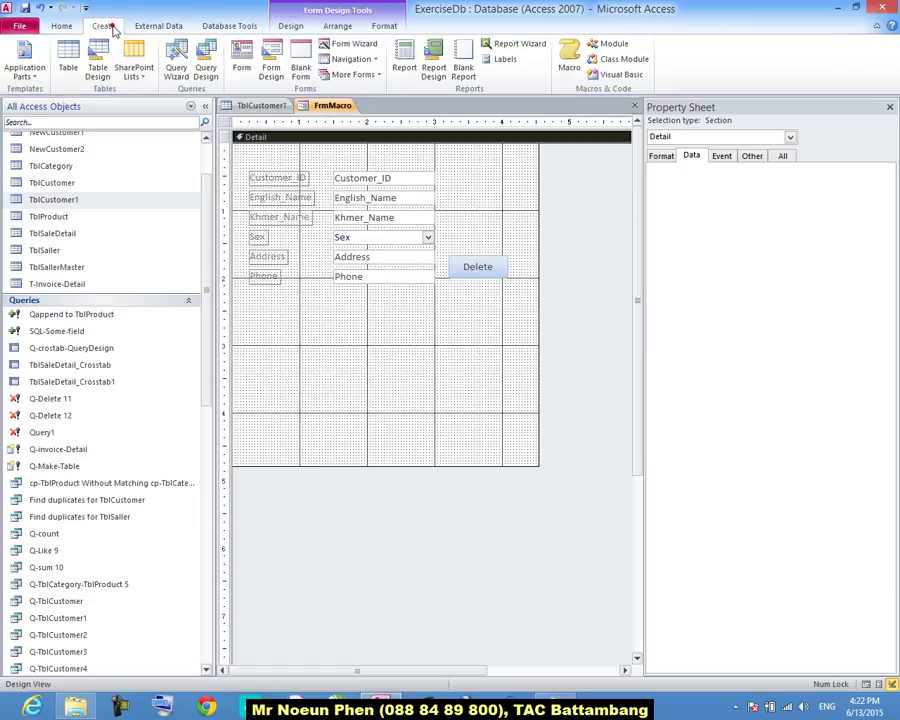
left_click(568, 70)
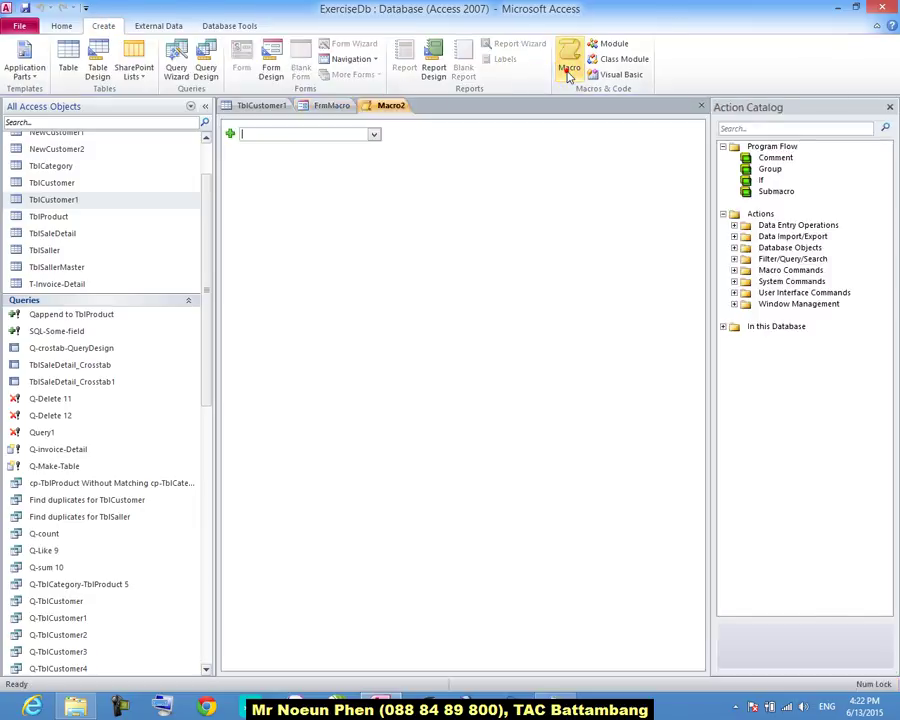
type("GoToRecord")
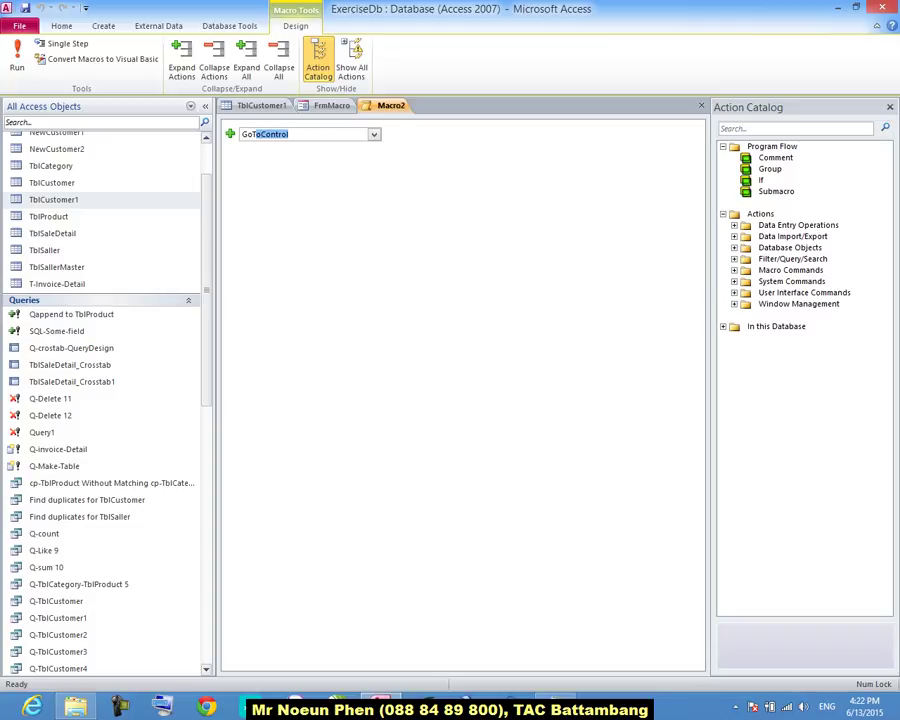
key("Return")
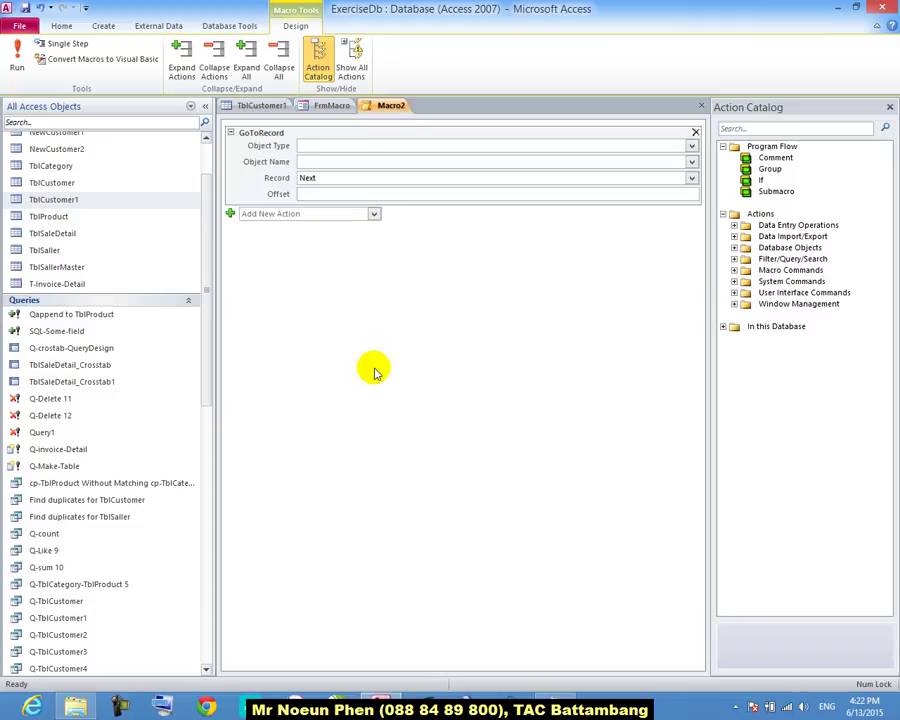
Set the GoToRecord action's object type to Table, object name to TblCustomer1 and record to Next.
left_click(691, 145)
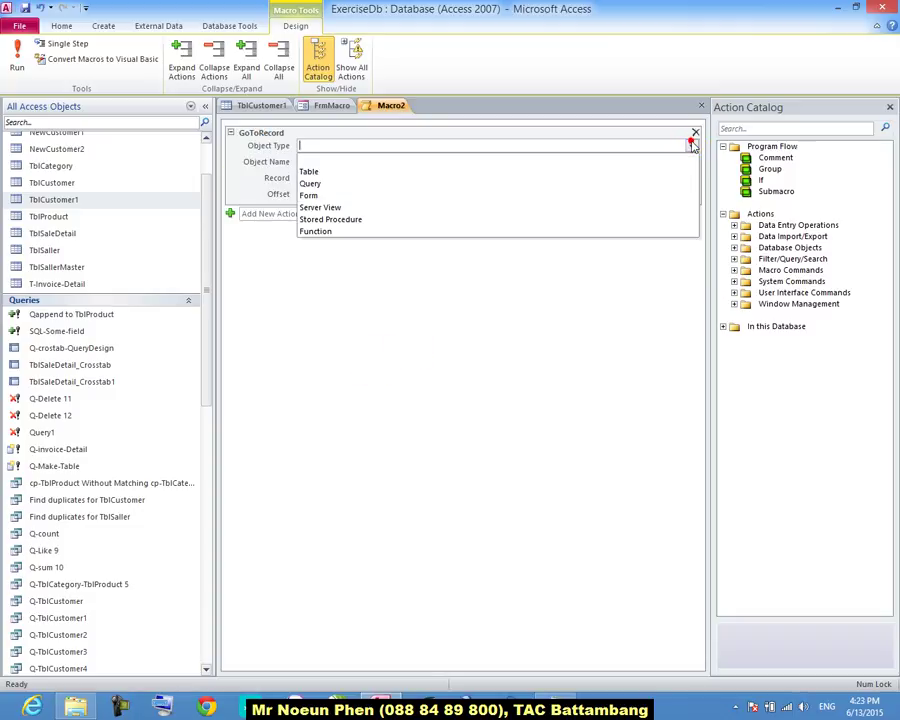
left_click(685, 172)
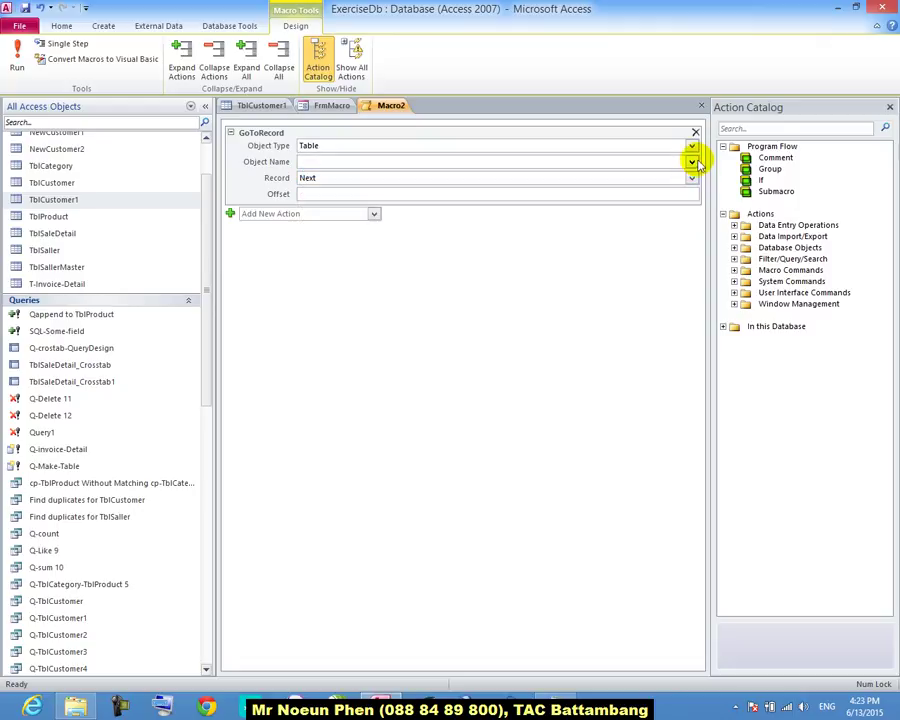
left_click(691, 162)
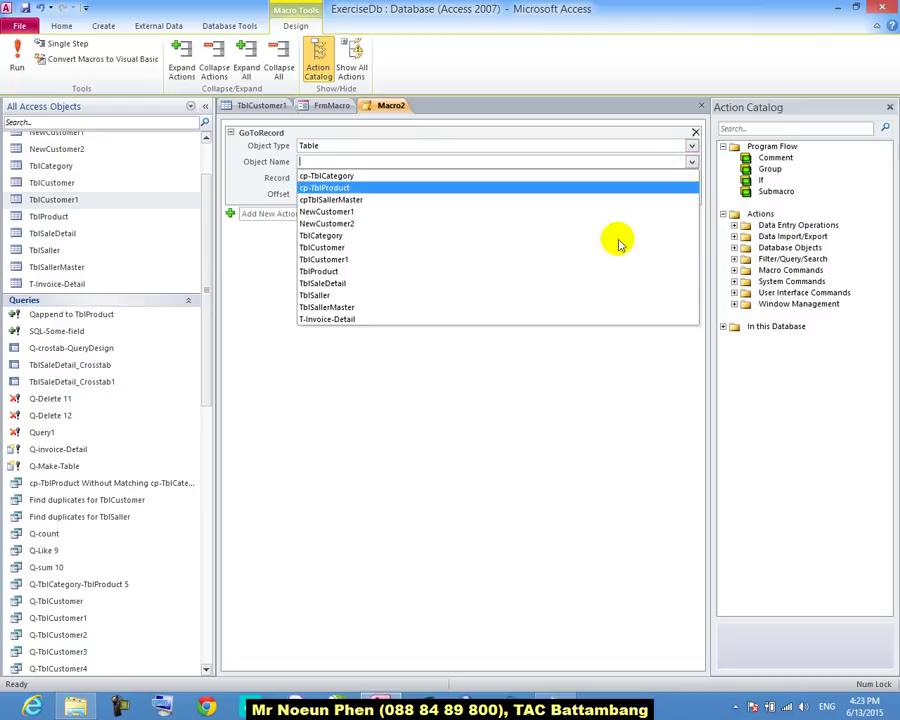
left_click(613, 264)
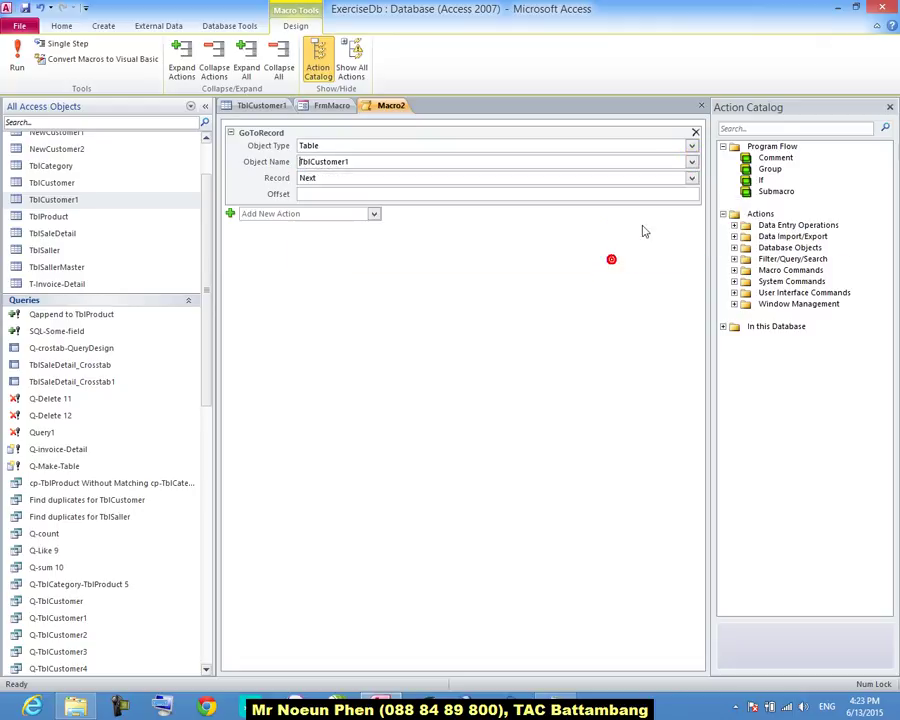
left_click(692, 178)
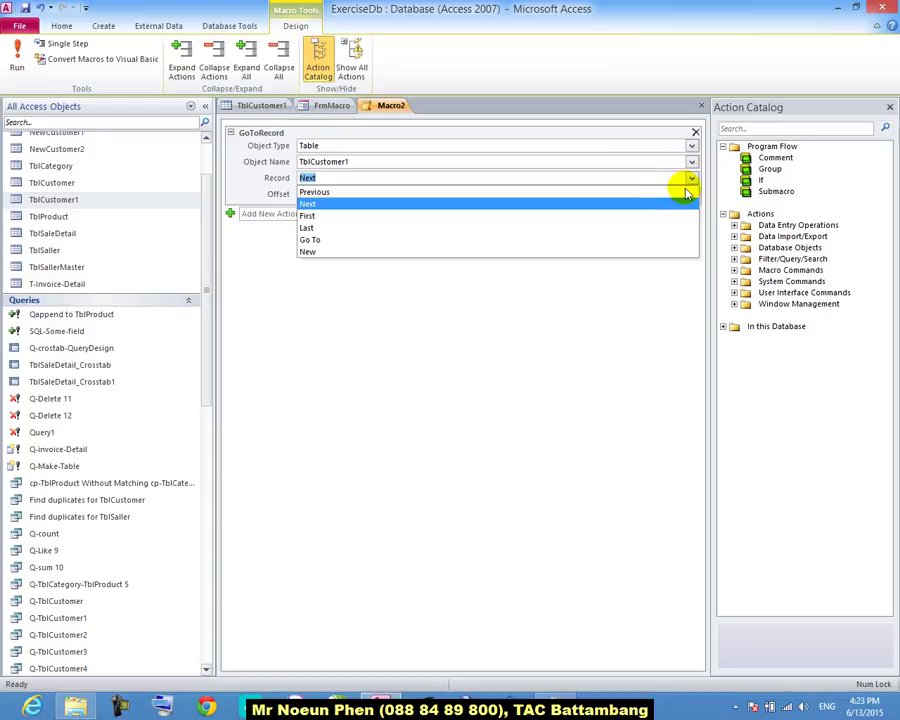
left_click(668, 208)
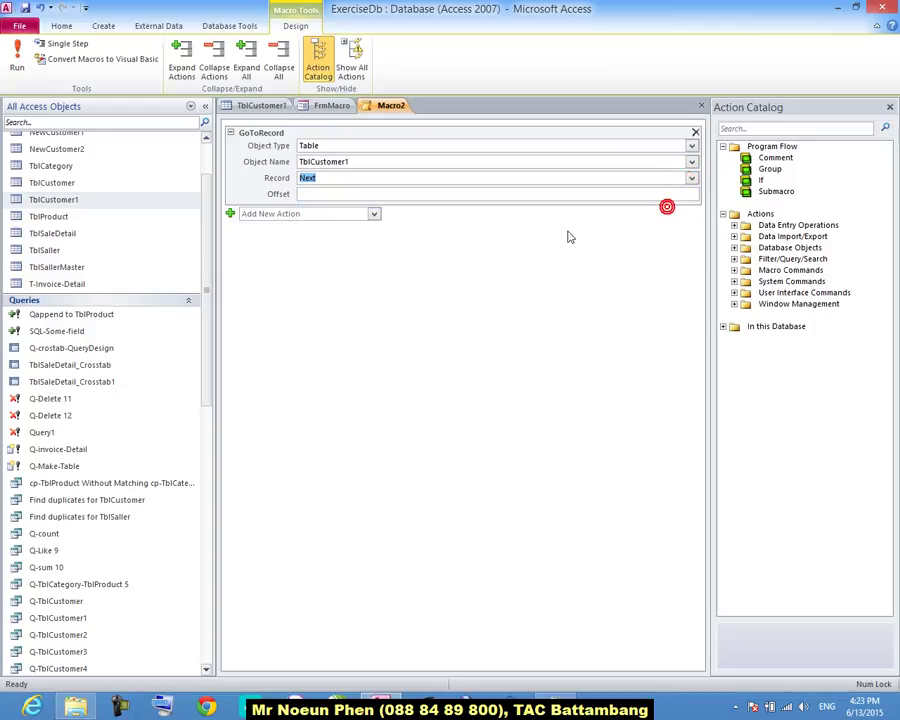
Save the new macro under the name Mgoto.
right_click(395, 104)
left_click(422, 112)
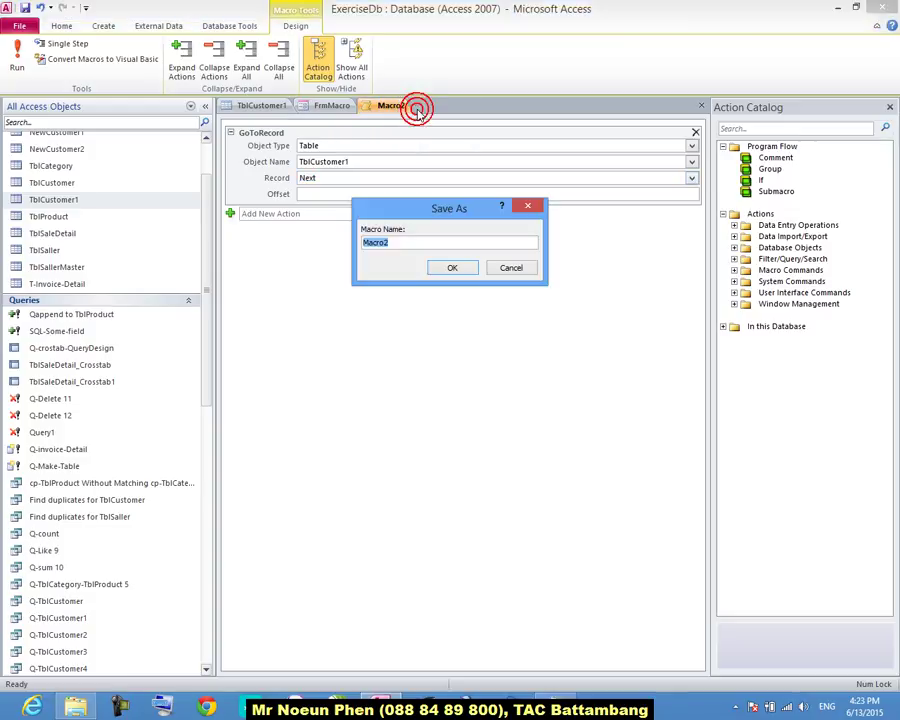
type("Mgoto")
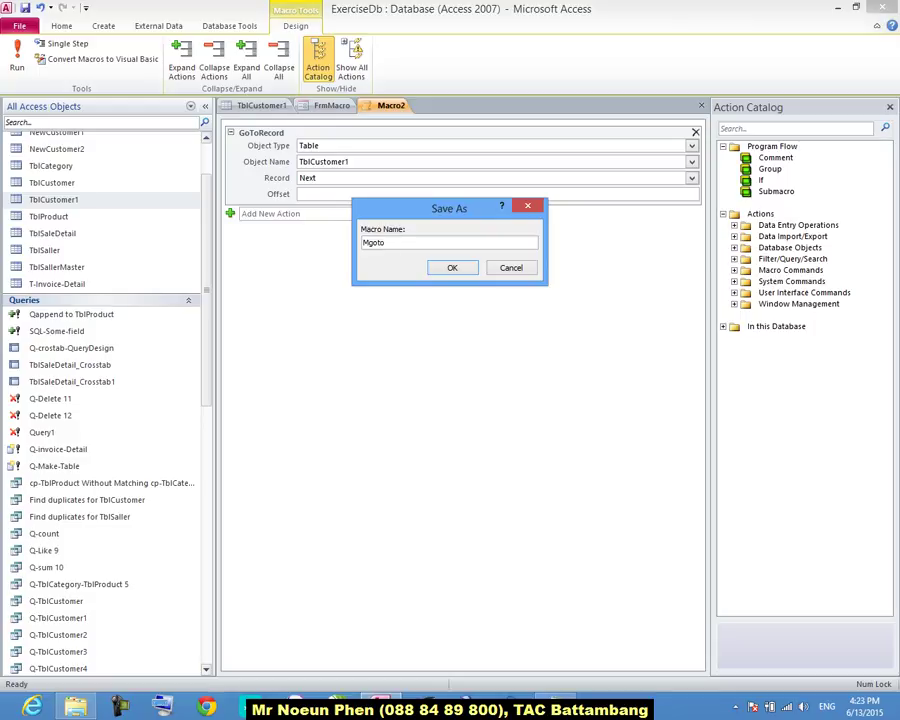
left_click(460, 266)
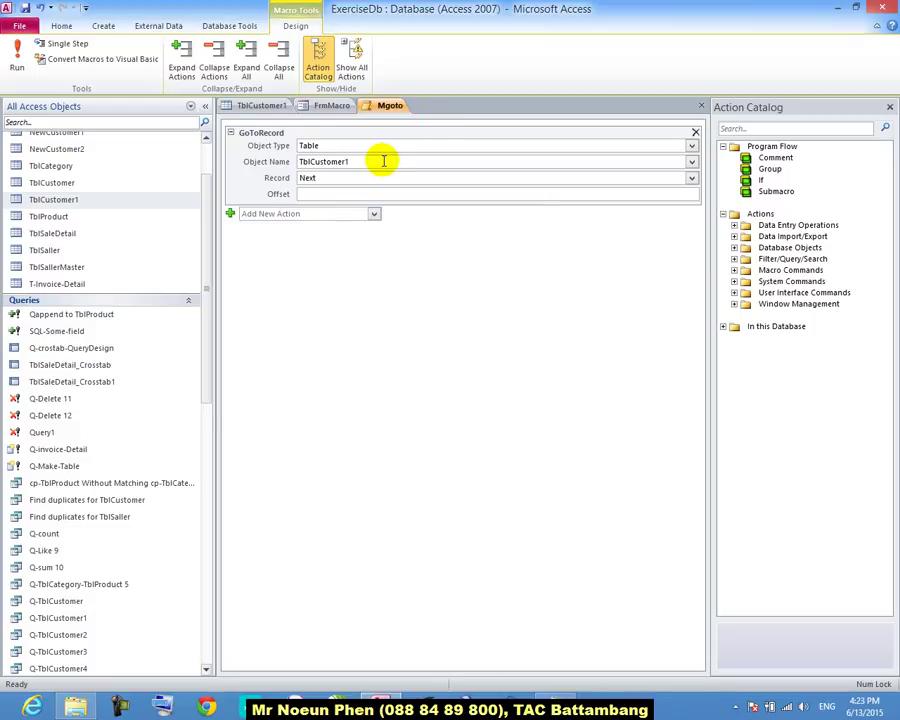
Add a small command button below the Phone field in FrmMacro without using the wizard, and shift it slightly left.
left_click(330, 106)
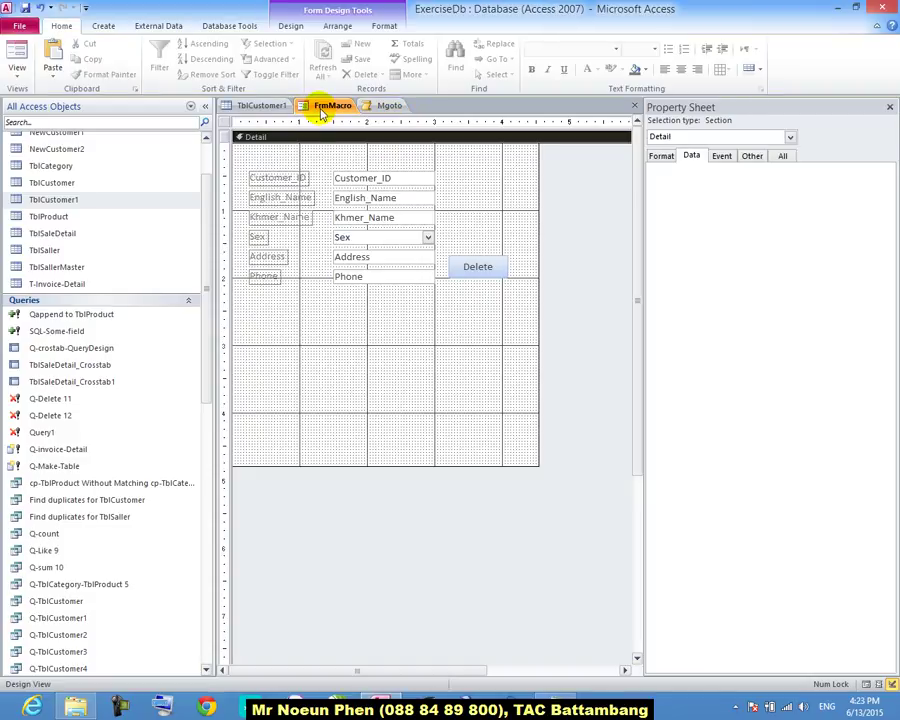
left_click(106, 26)
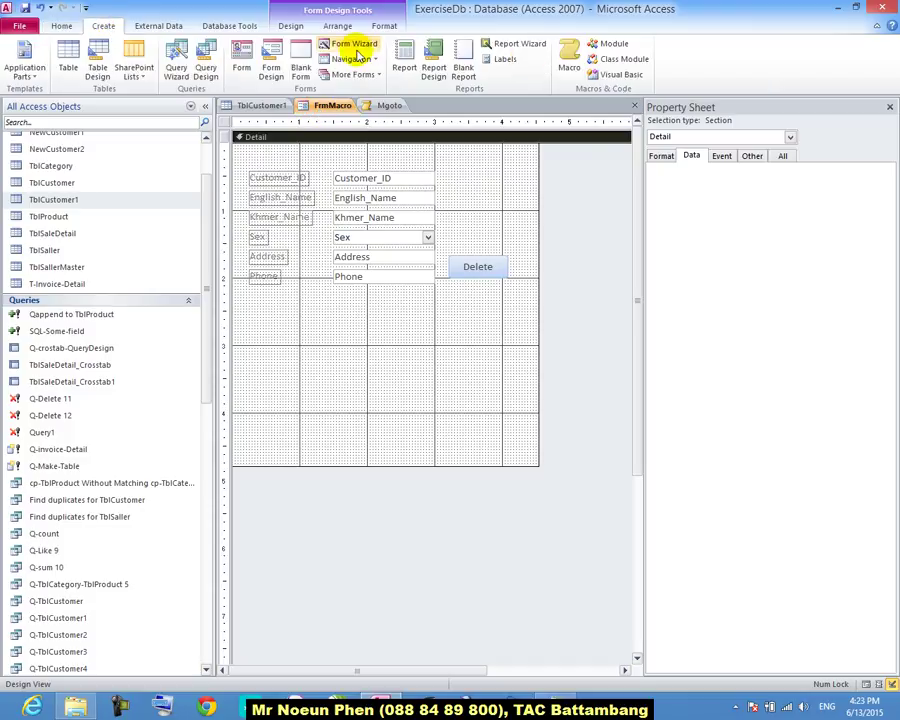
left_click(284, 25)
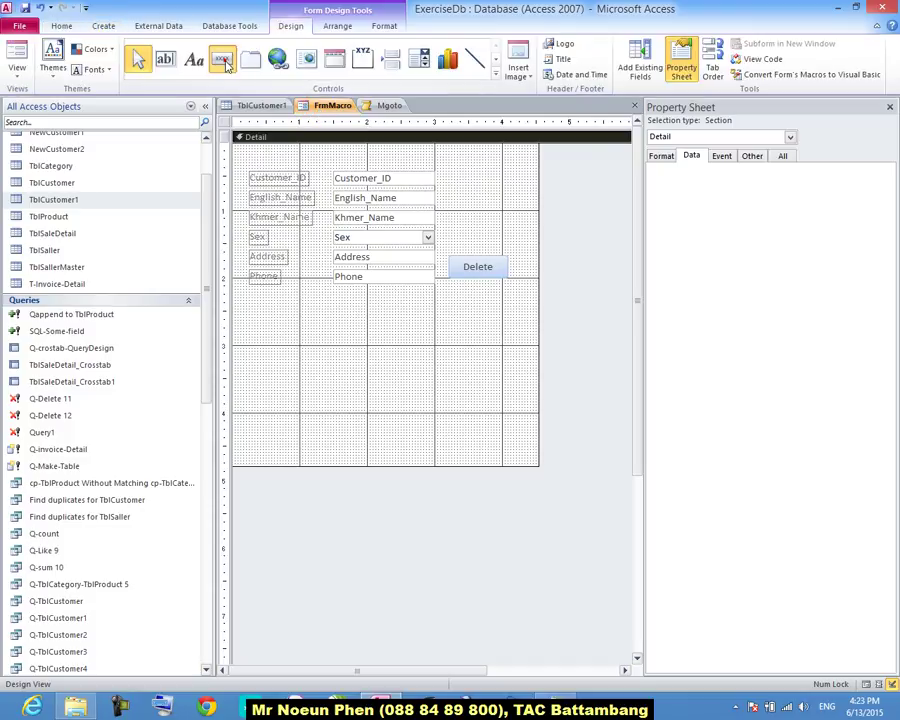
left_click(222, 59)
left_click_drag(403, 297, 432, 320)
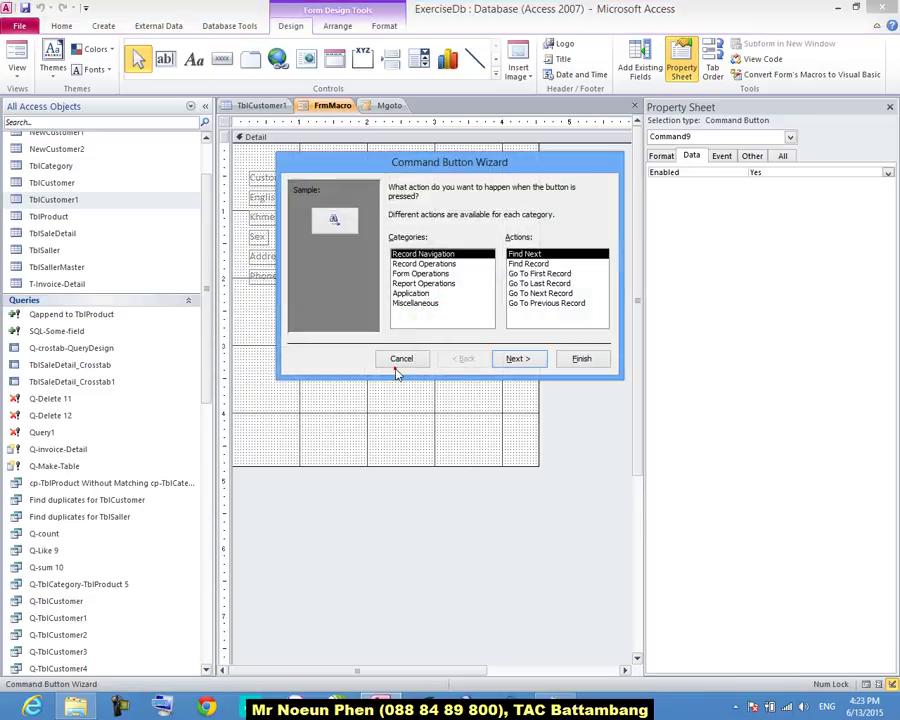
left_click(400, 358)
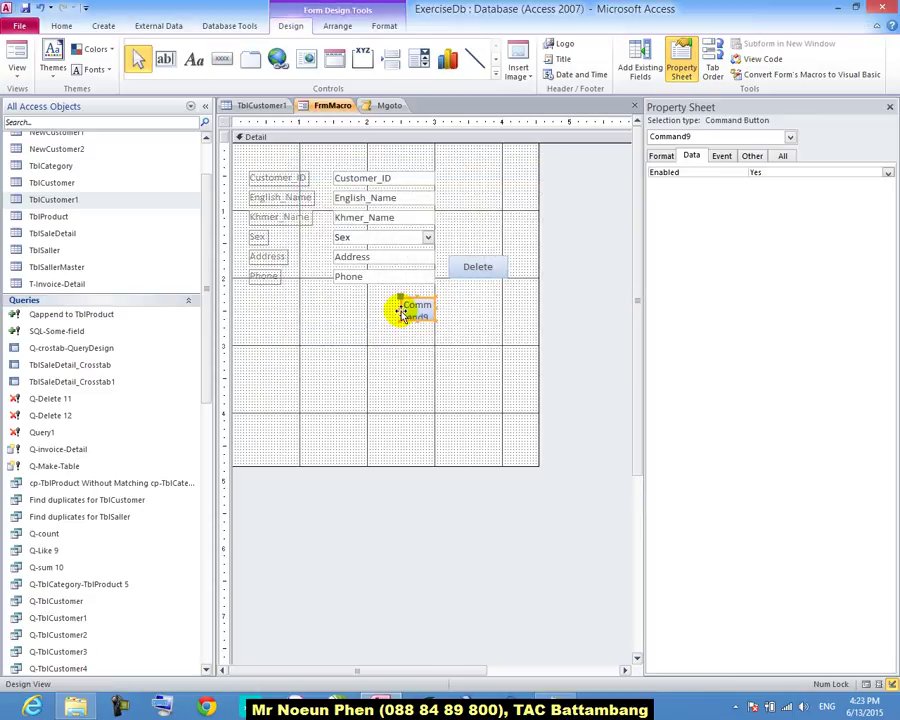
left_click(400, 312)
left_click_drag(399, 310, 374, 305)
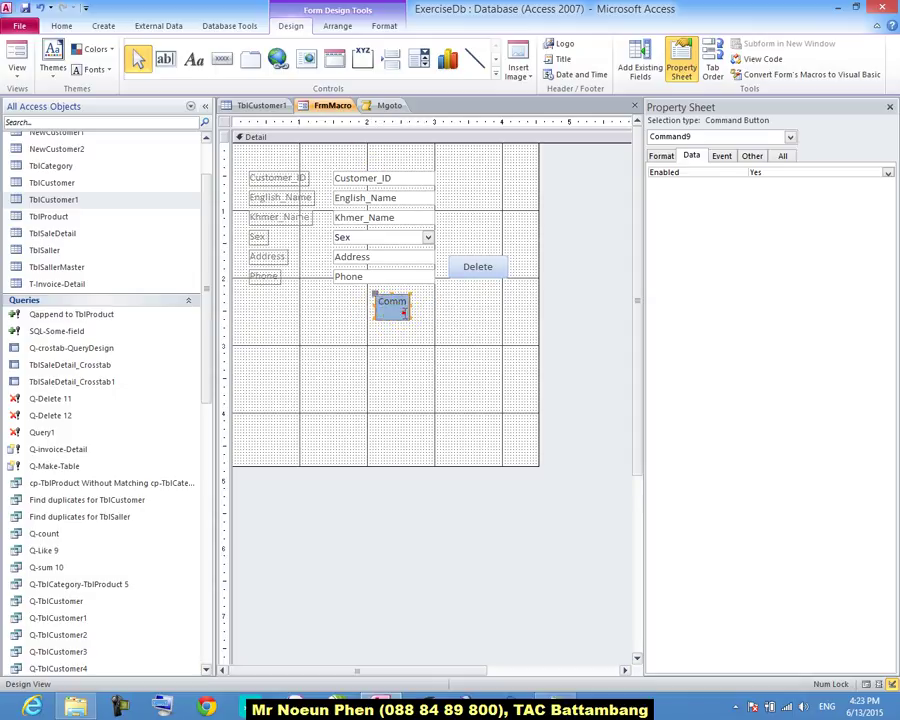
Set the caption of the new command button below the Phone field to Next.
left_click(370, 299)
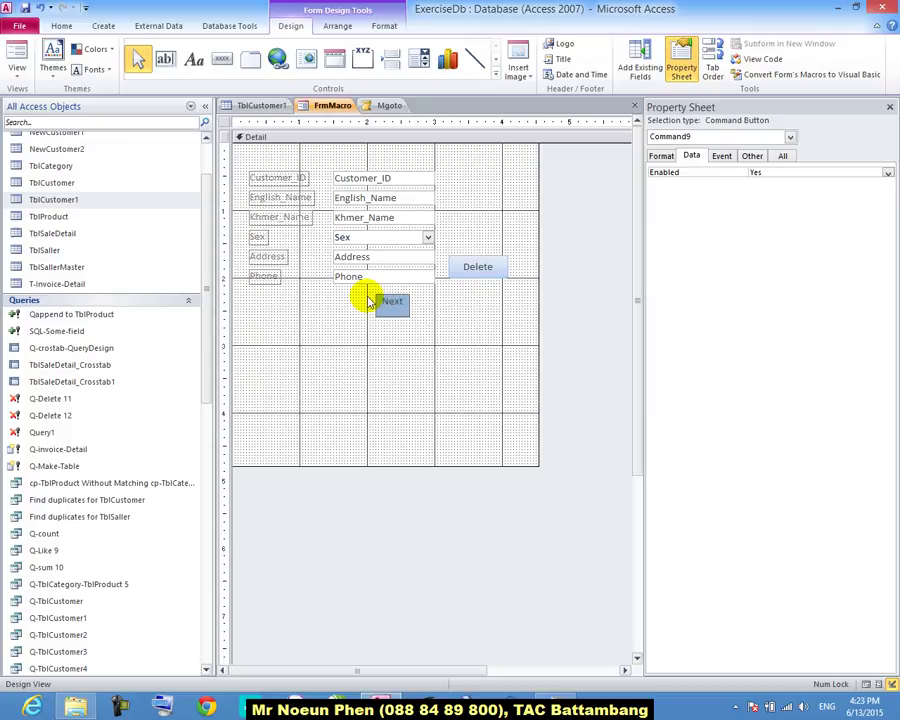
left_click(387, 336)
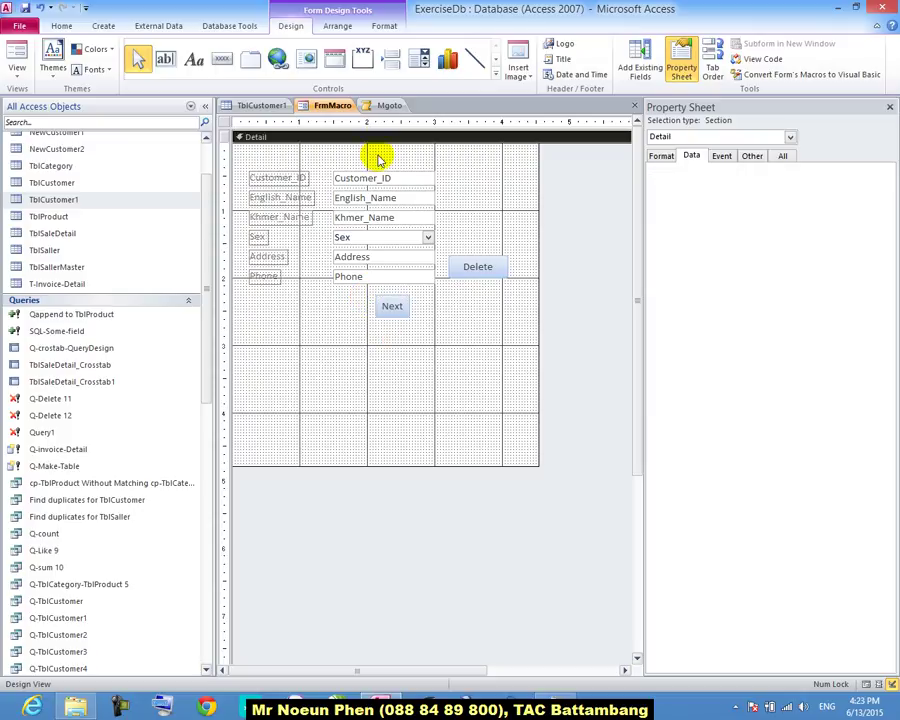
left_click(388, 106)
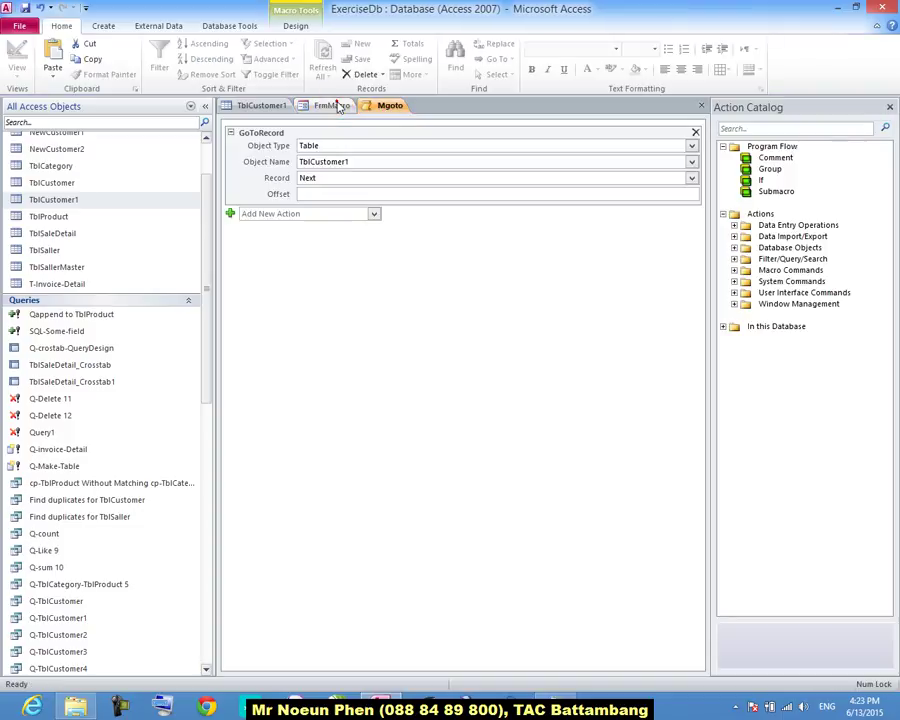
left_click(336, 105)
Show the Next button's event properties and list the macros available for its On Click event.
left_click(393, 306)
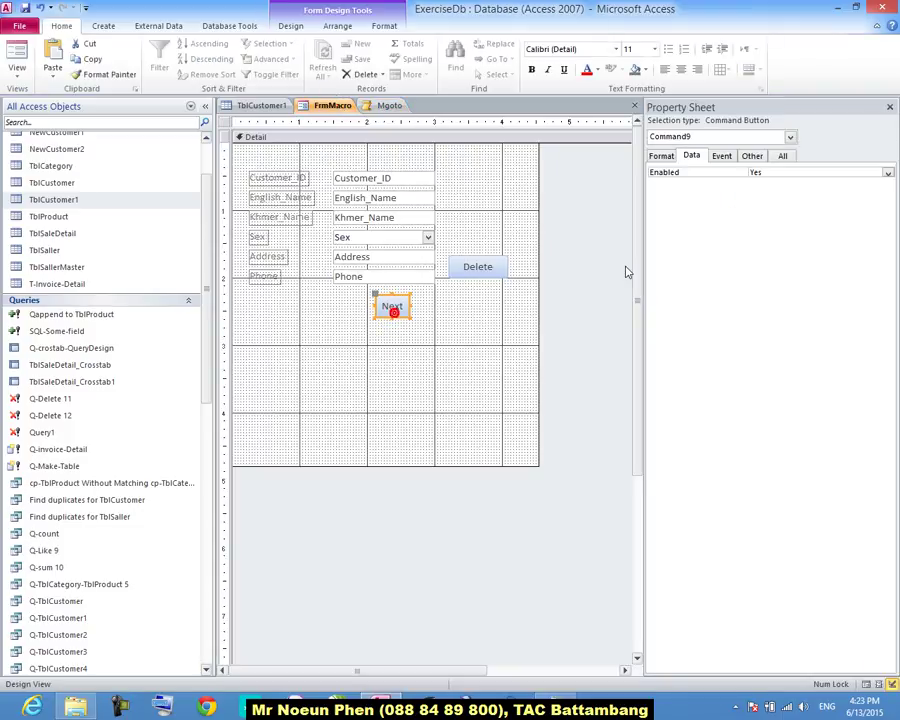
left_click(751, 158)
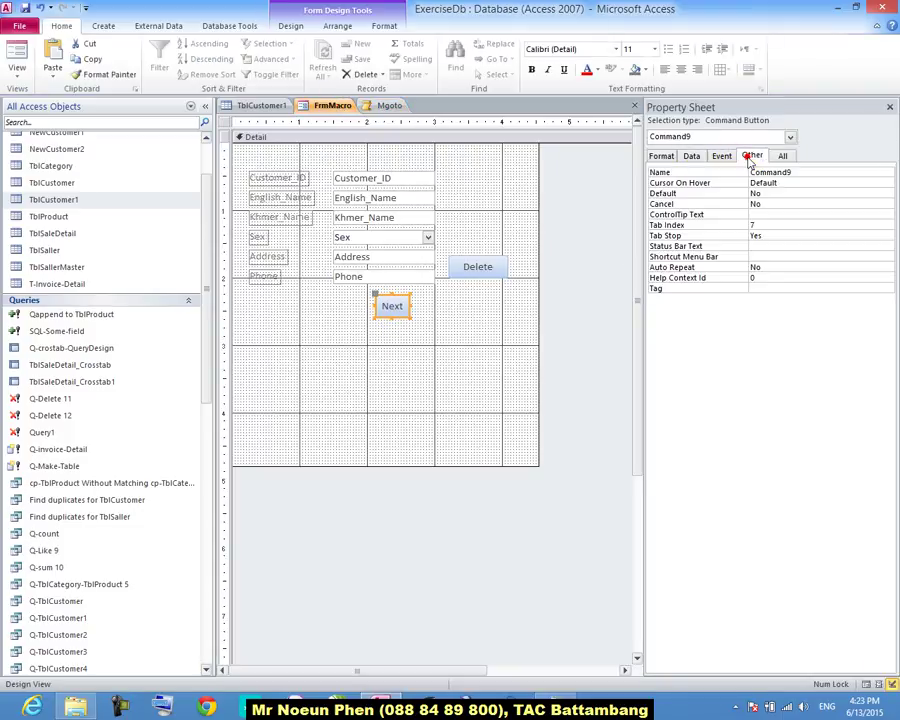
left_click(724, 156)
left_click(876, 173)
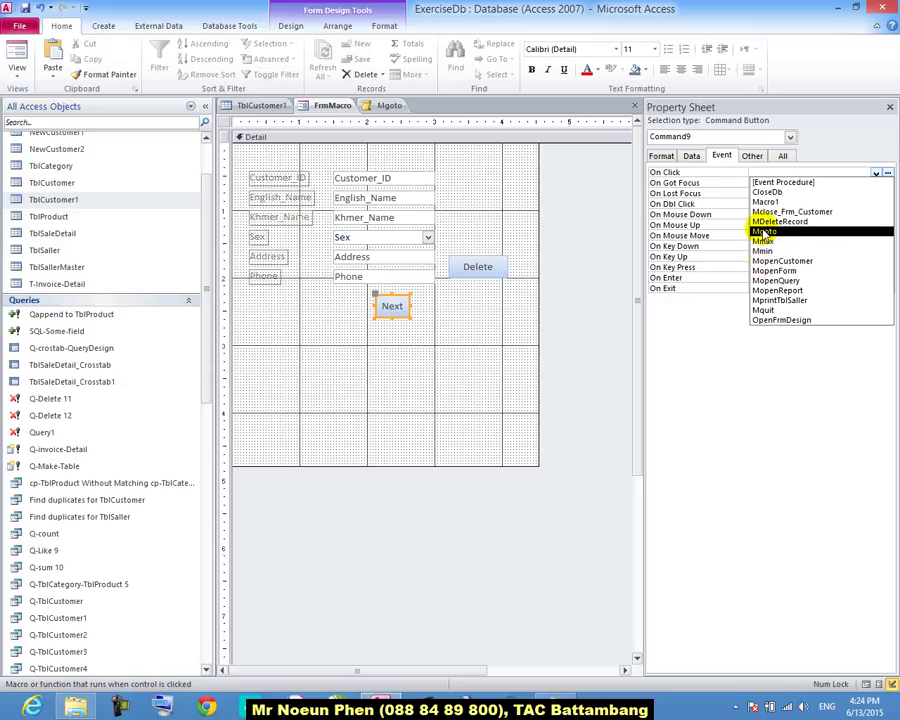
Save the Mgoto macro and close it.
left_click(393, 108)
right_click(397, 110)
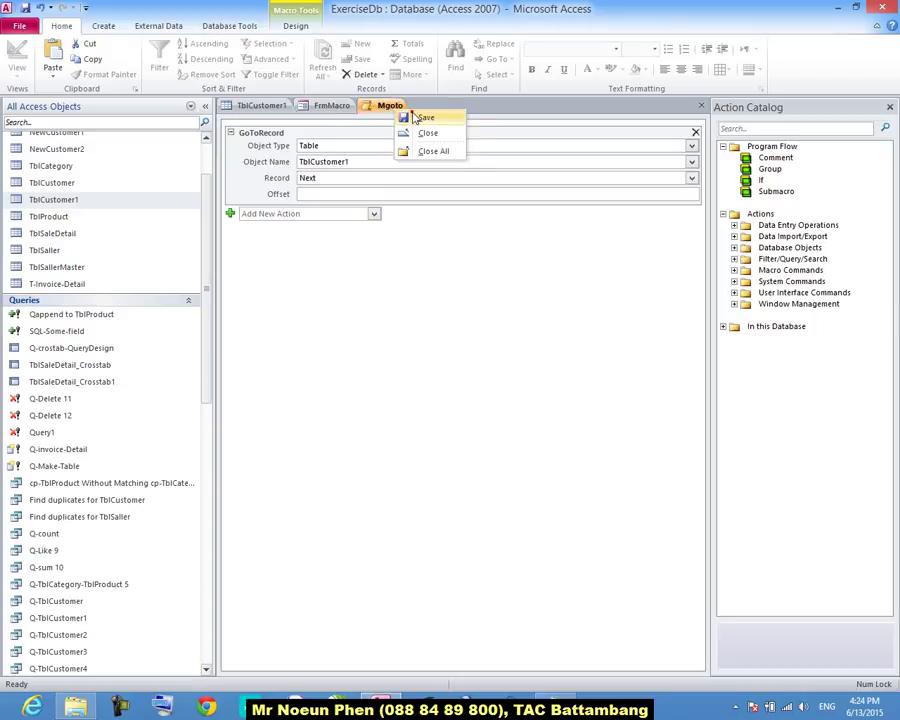
left_click(412, 117)
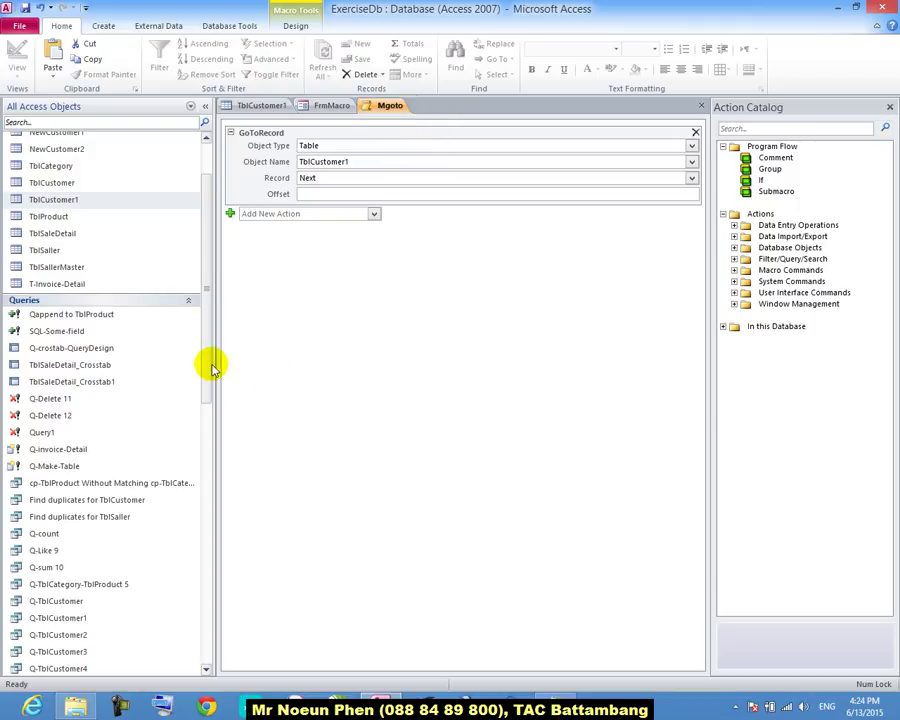
left_click_drag(205, 364, 203, 625)
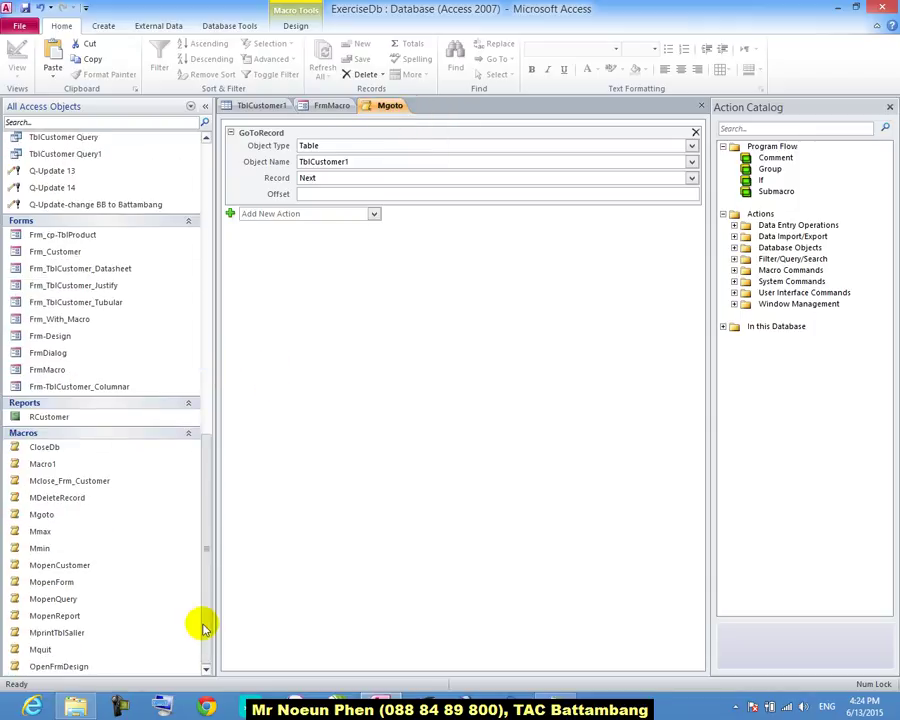
right_click(398, 110)
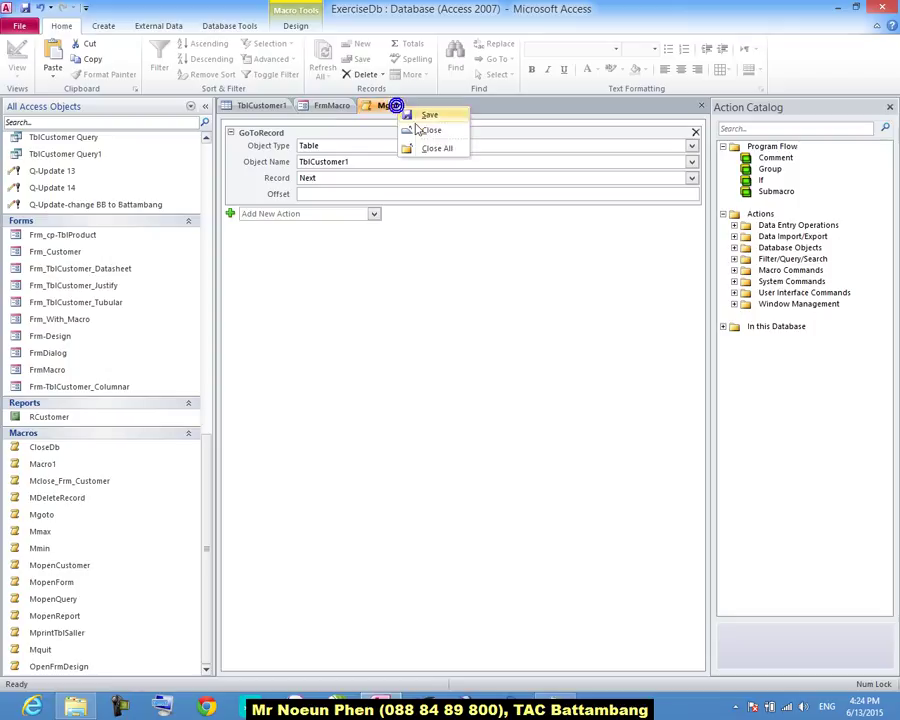
left_click(422, 130)
Rename the Mgoto macro as MNext.
left_click(42, 514)
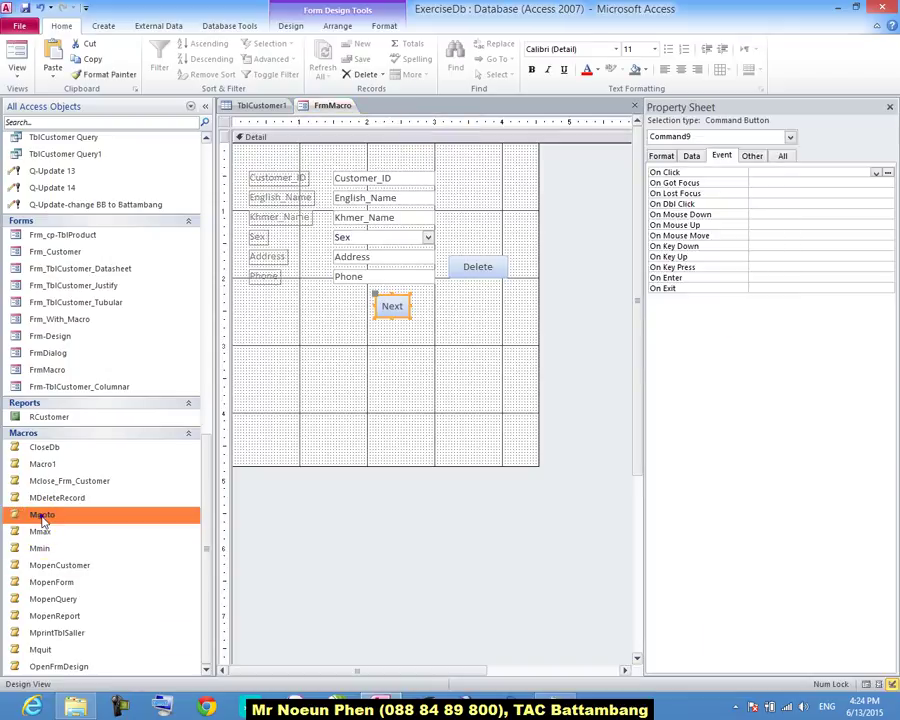
right_click(42, 514)
left_click(80, 396)
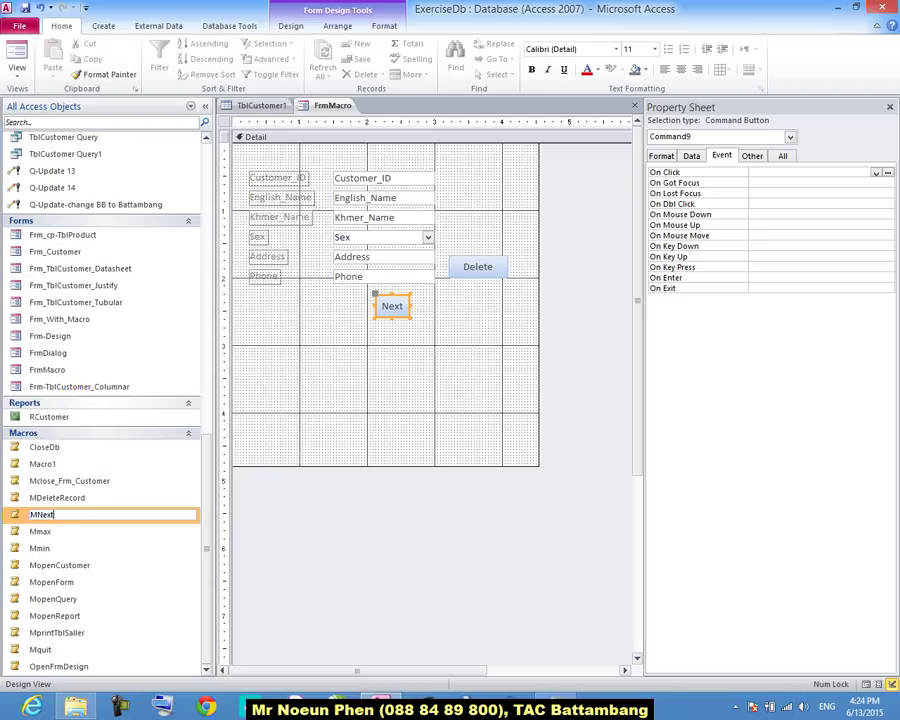
key("Return")
left_click(60, 597)
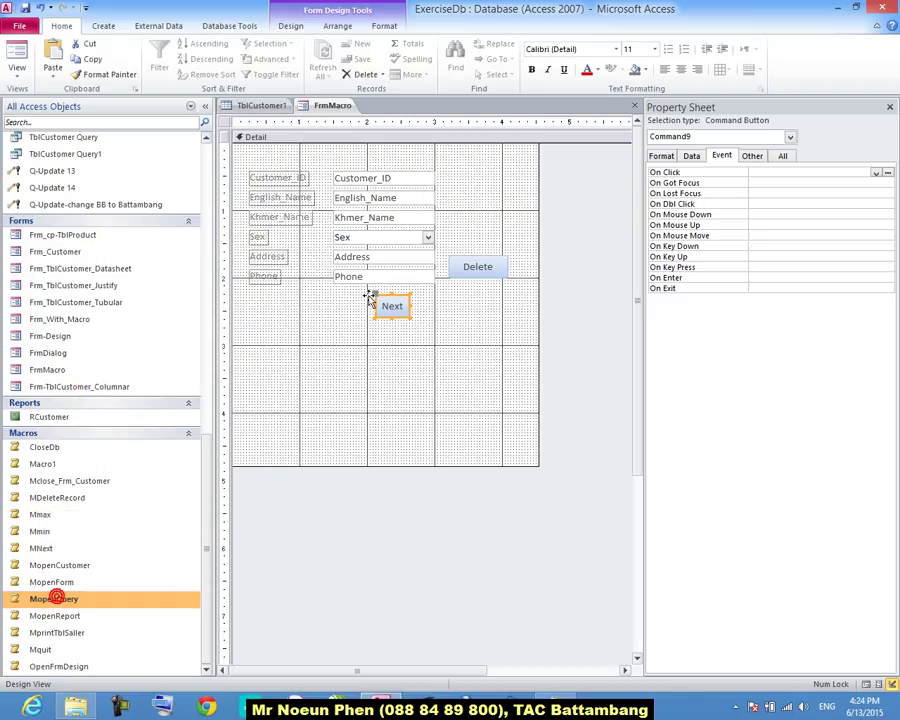
left_click(406, 328)
left_click(392, 305)
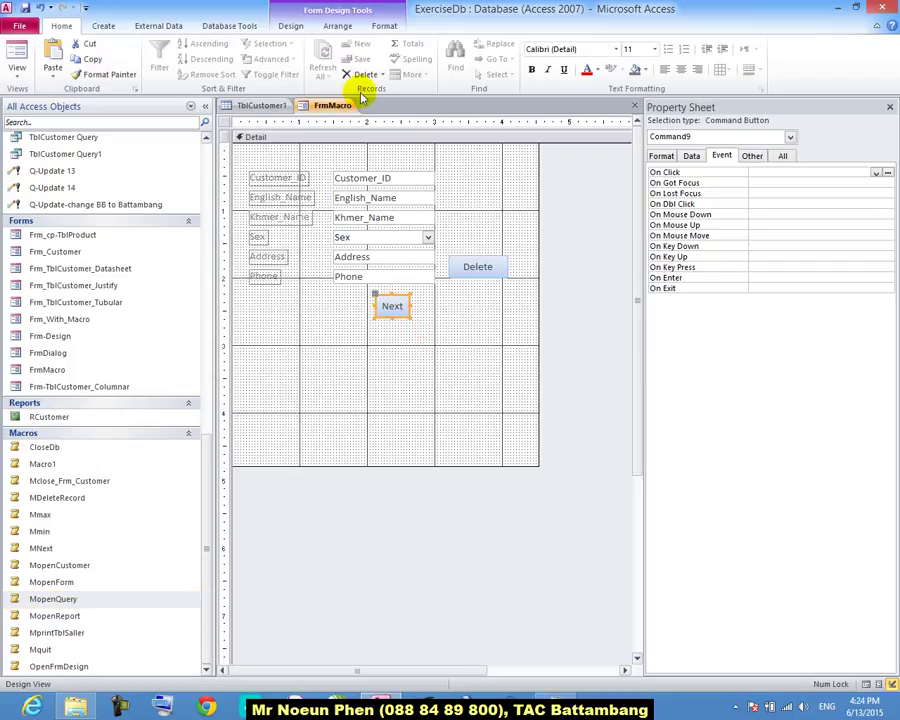
left_click(238, 27)
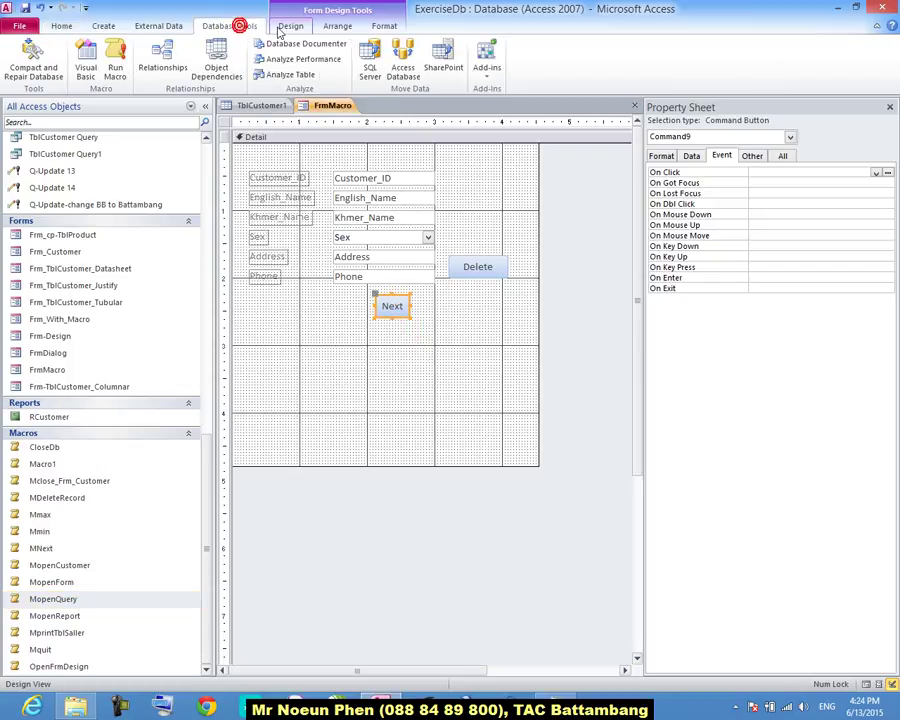
left_click(286, 28)
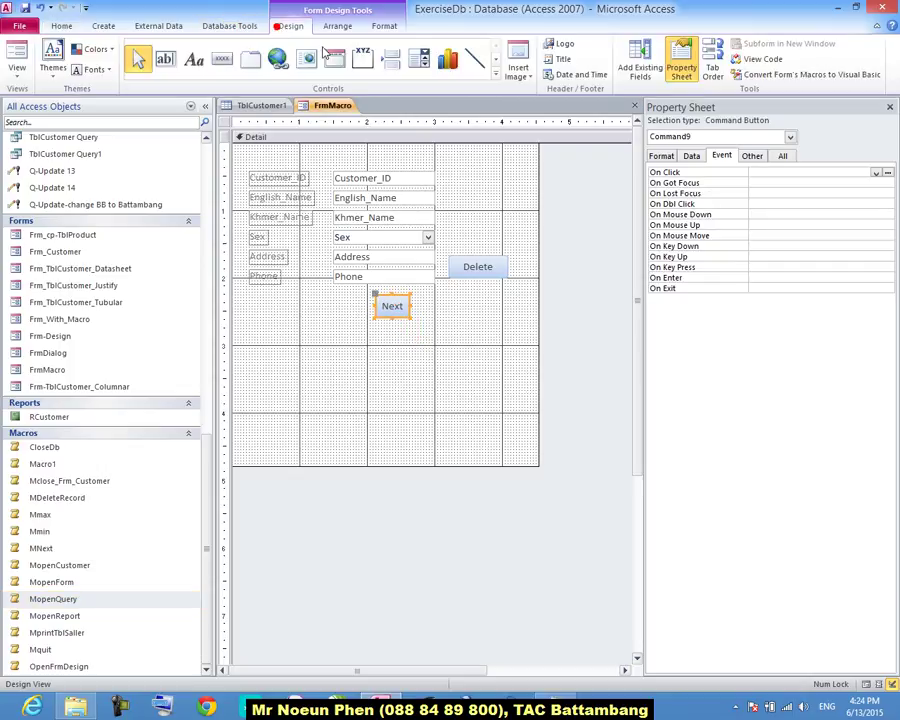
left_click(496, 77)
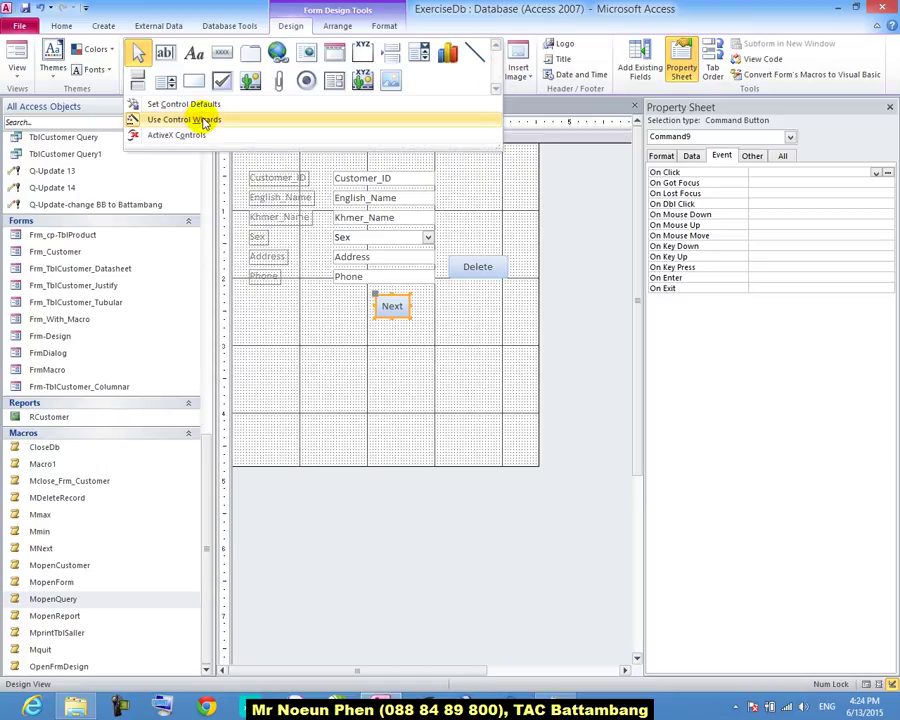
left_click(446, 355)
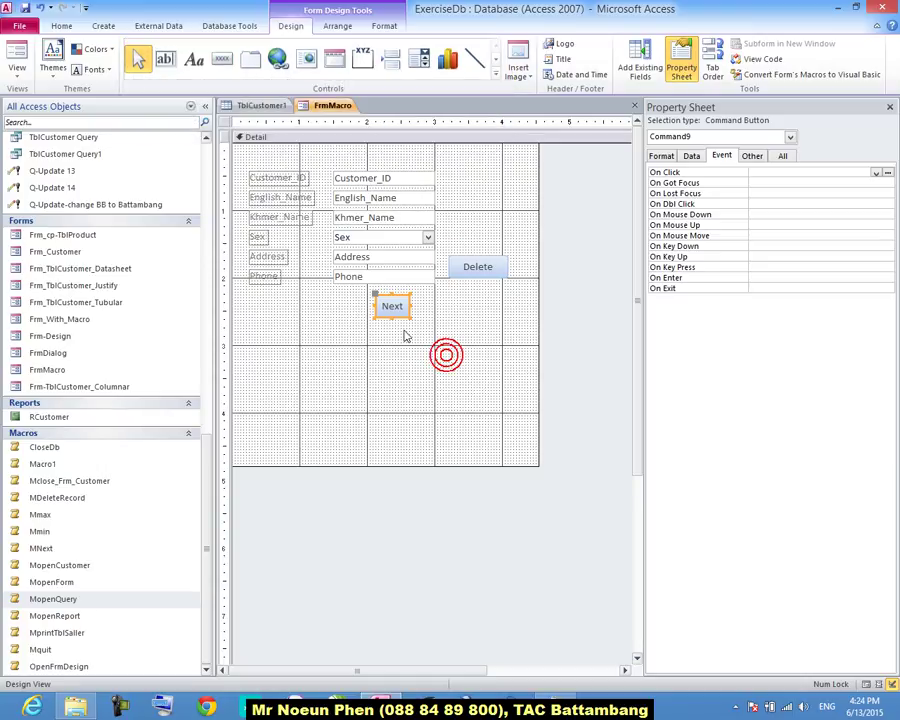
left_click(400, 324)
Assign the MNext macro to the Next button's On Click event and save FrmMacro.
left_click(393, 305)
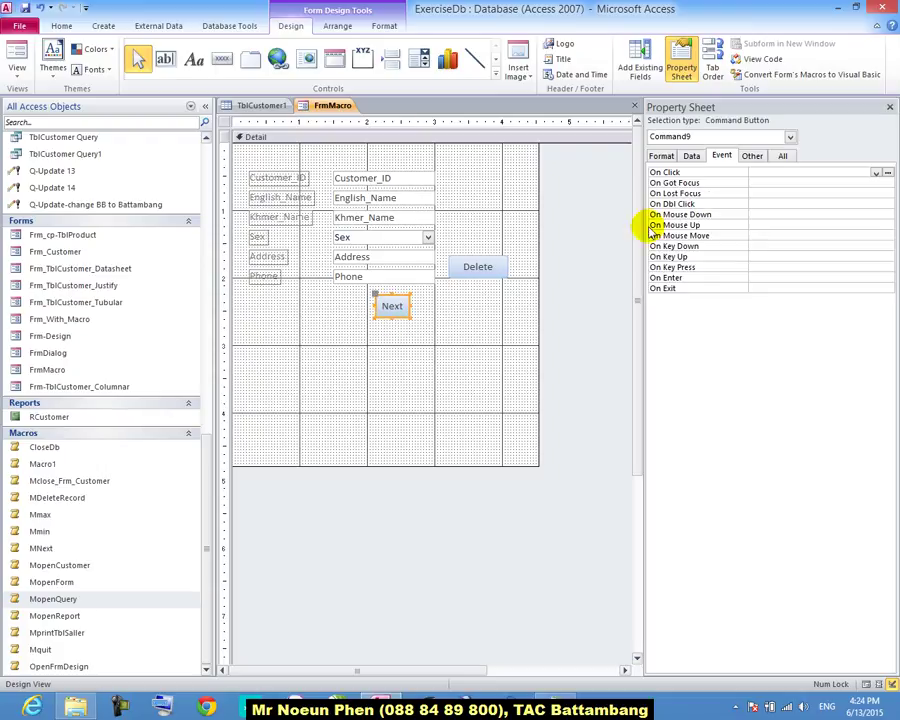
left_click(876, 174)
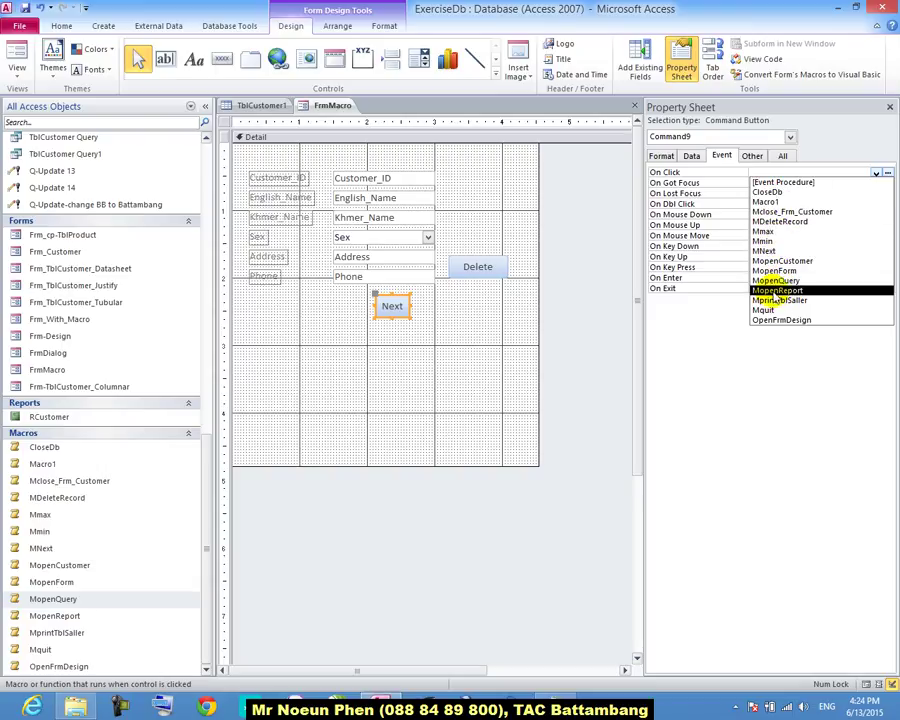
left_click(764, 251)
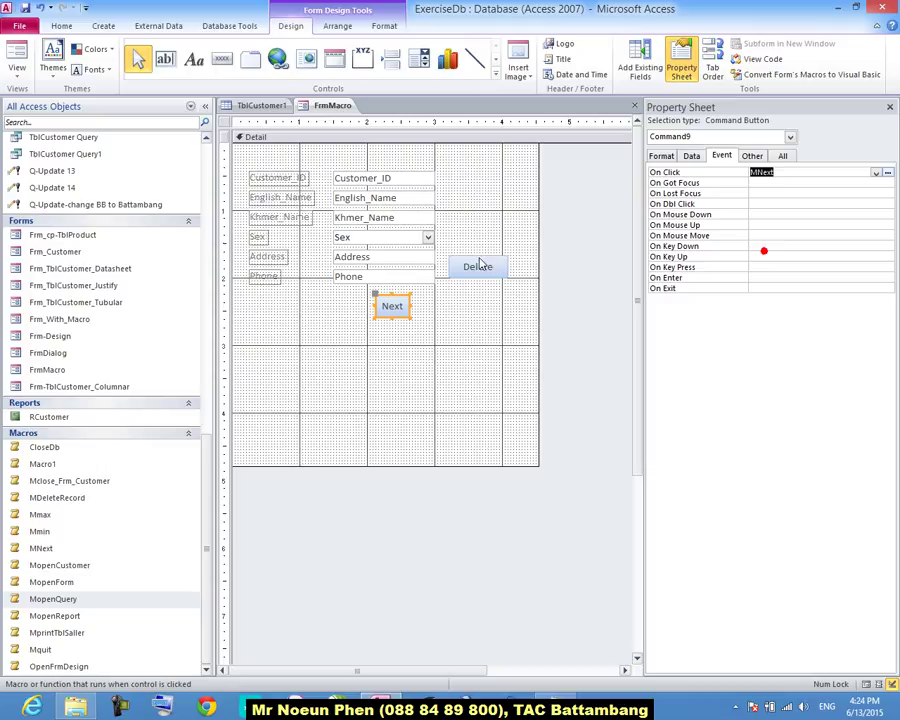
right_click(329, 101)
left_click(347, 108)
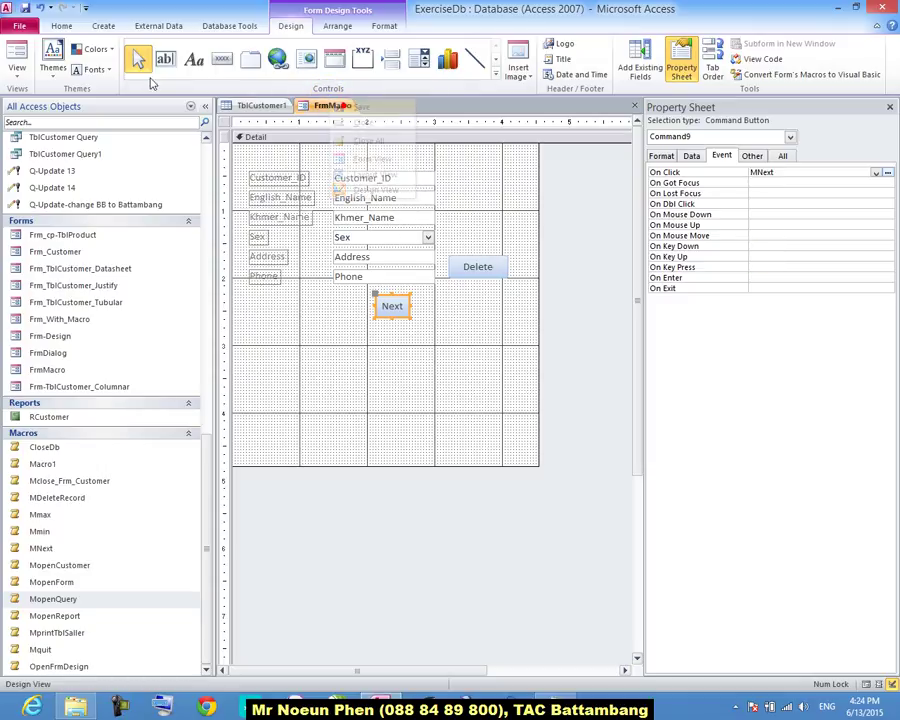
Open FrmMacro in Form View and test the Next button repeatedly, moving the form aside to compare it with TblCustomer1.
left_click(17, 55)
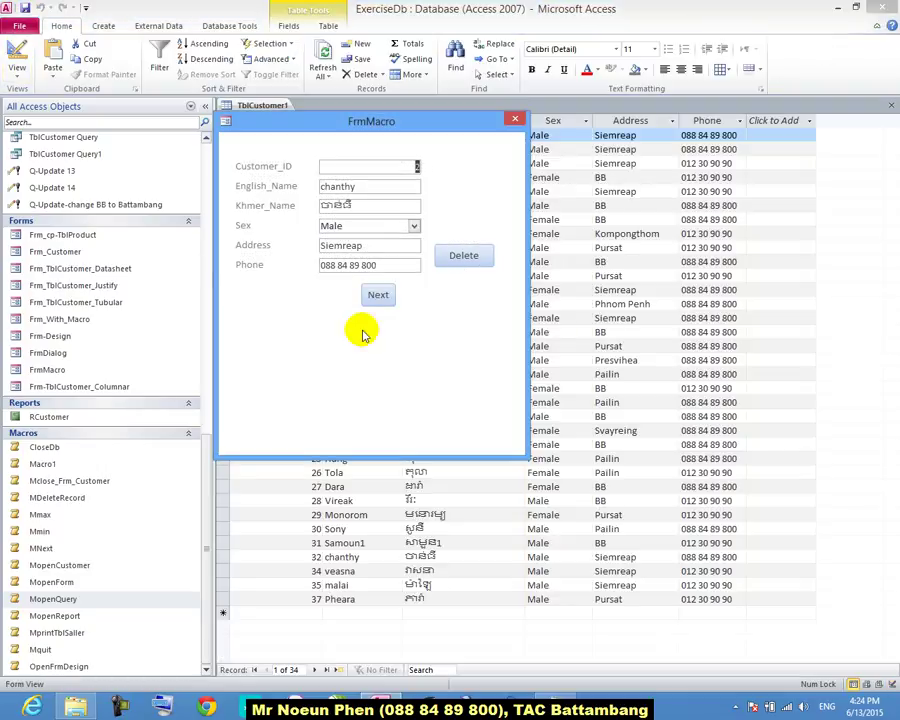
left_click(378, 296)
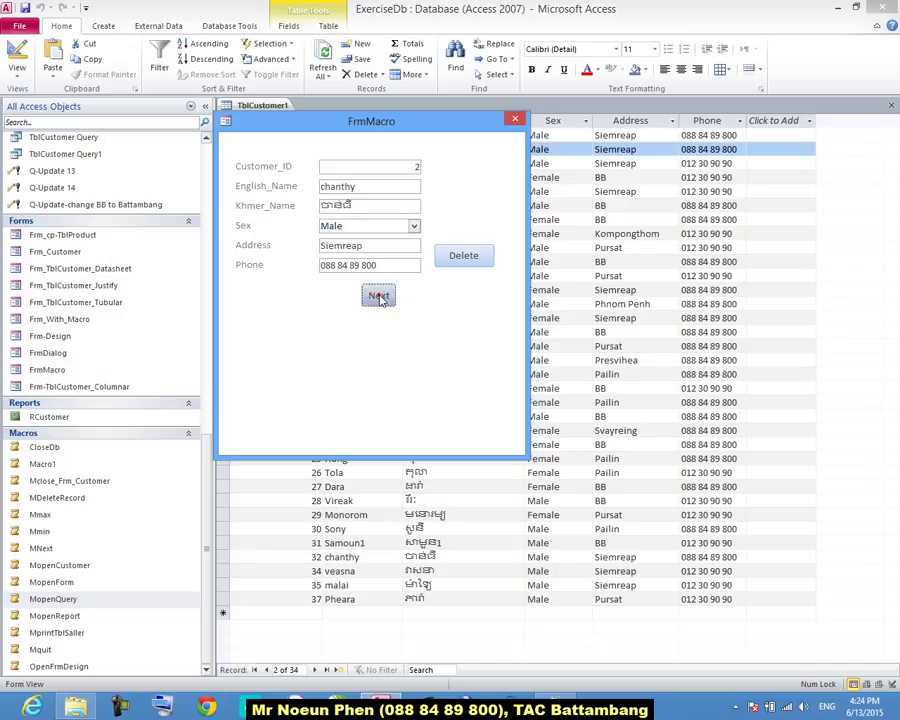
left_click(378, 296)
left_click_drag(396, 122, 297, 265)
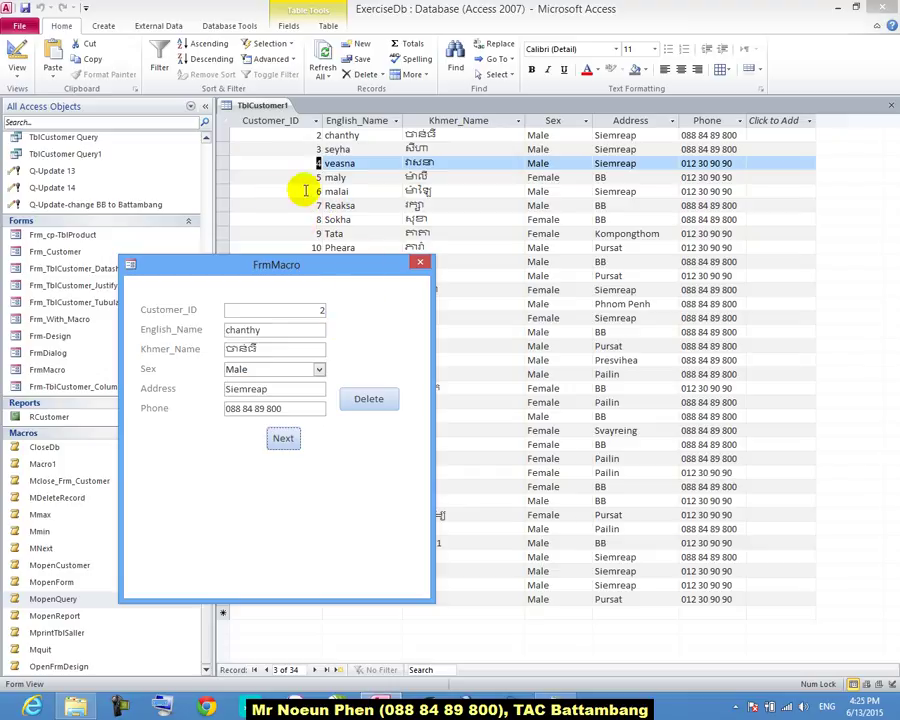
left_click(282, 441)
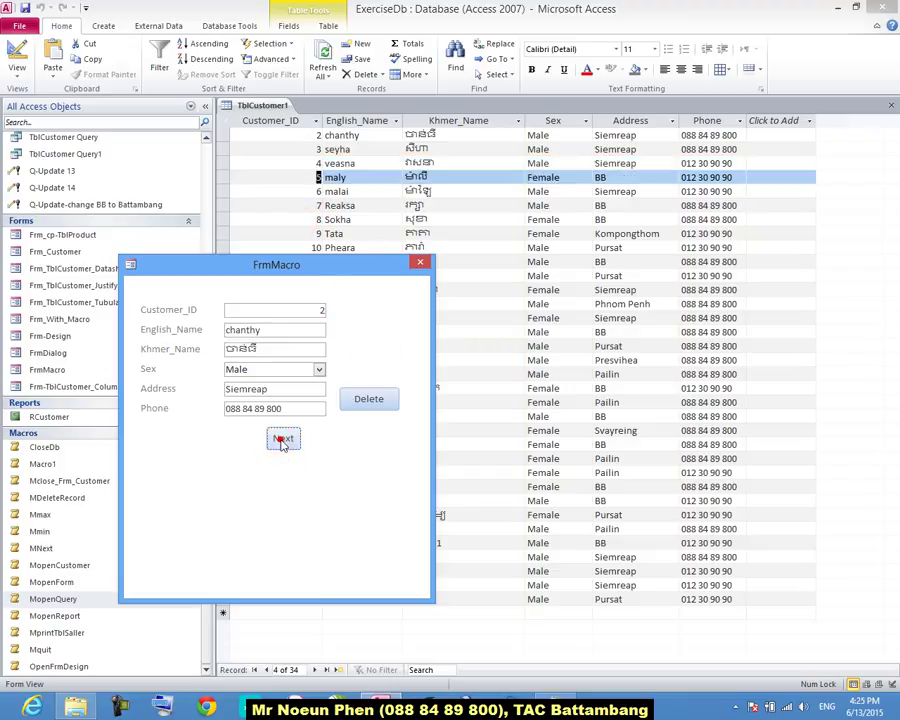
left_click(283, 441)
left_click(283, 441)
left_click(283, 441)
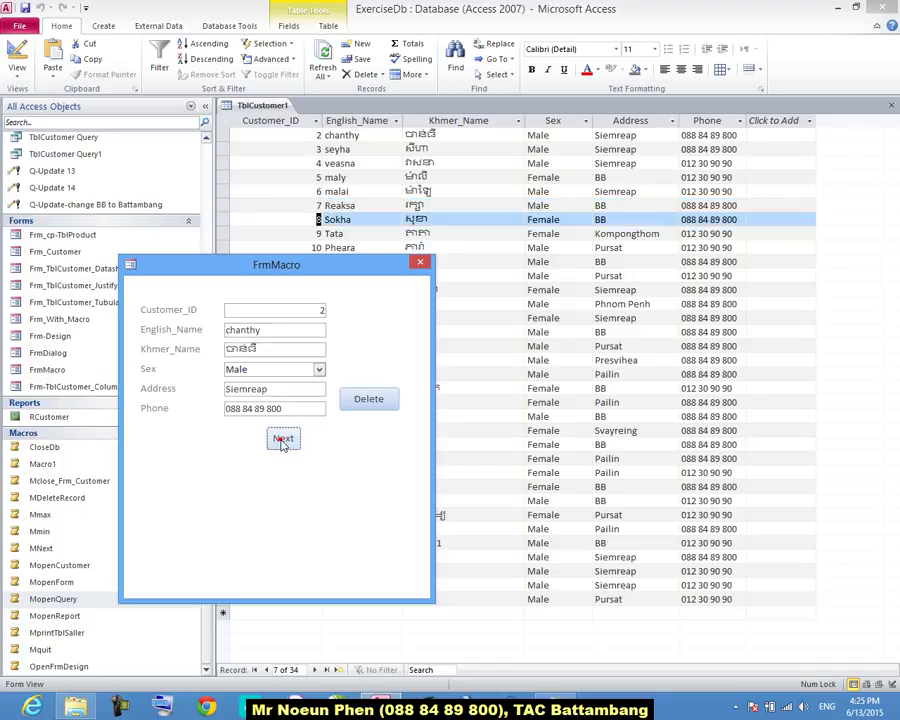
left_click(283, 441)
left_click(283, 440)
left_click(283, 440)
left_click(283, 440)
left_click(283, 440)
left_click(283, 440)
left_click(283, 440)
left_click(283, 440)
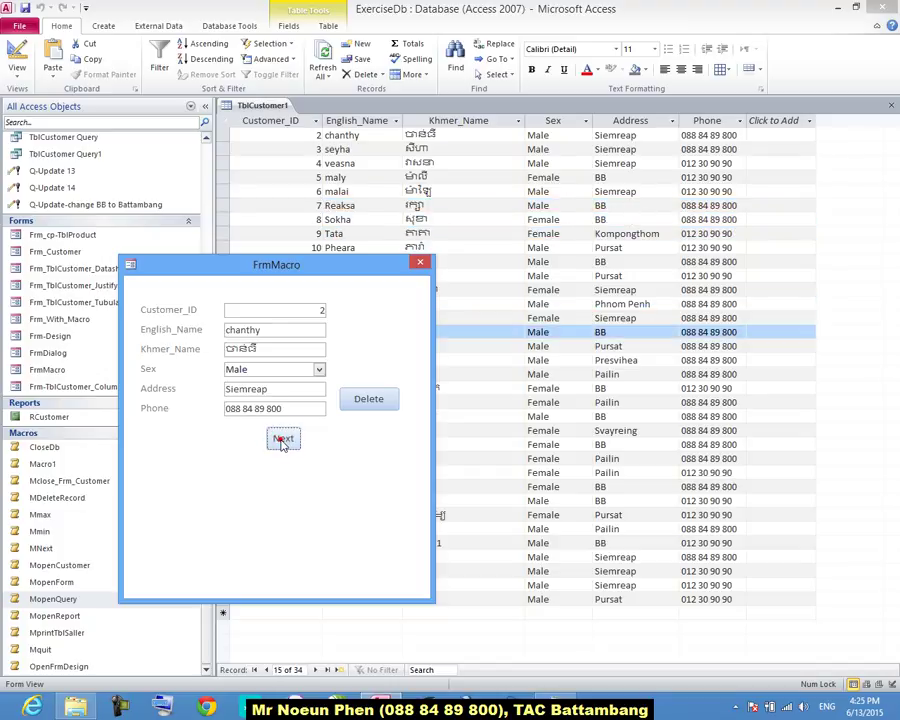
Return FrmMacro to Design View and open the MNext macro for design.
left_click_drag(335, 271, 390, 186)
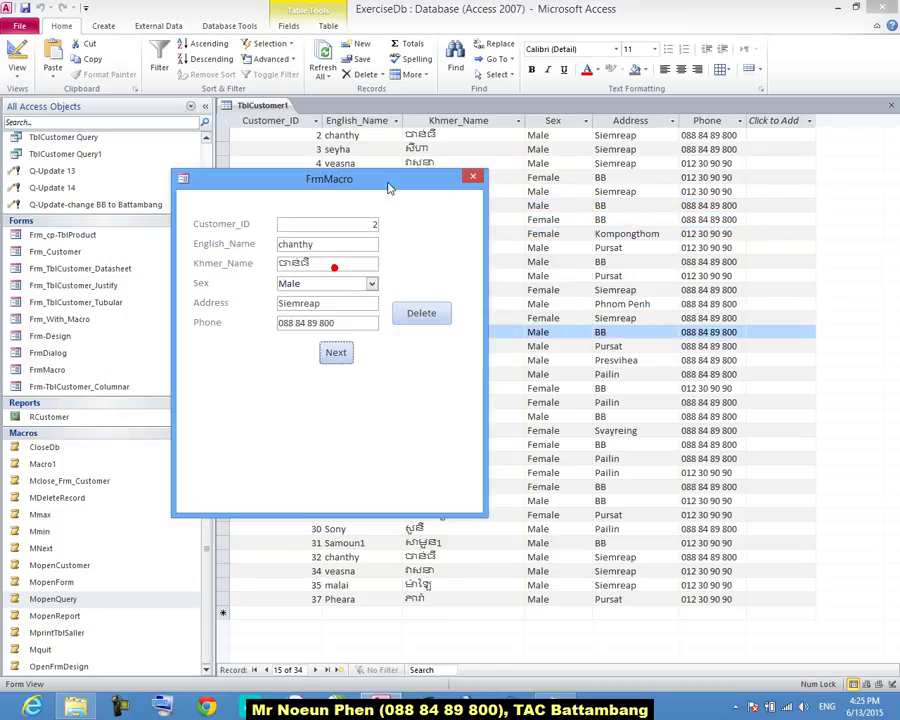
right_click(404, 212)
left_click(436, 253)
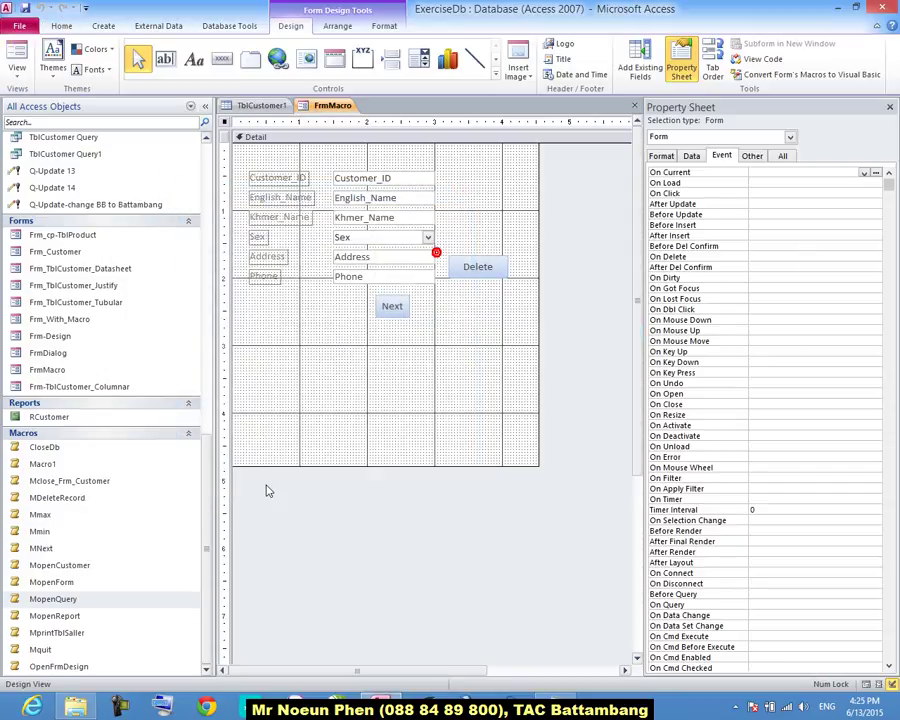
right_click(118, 548)
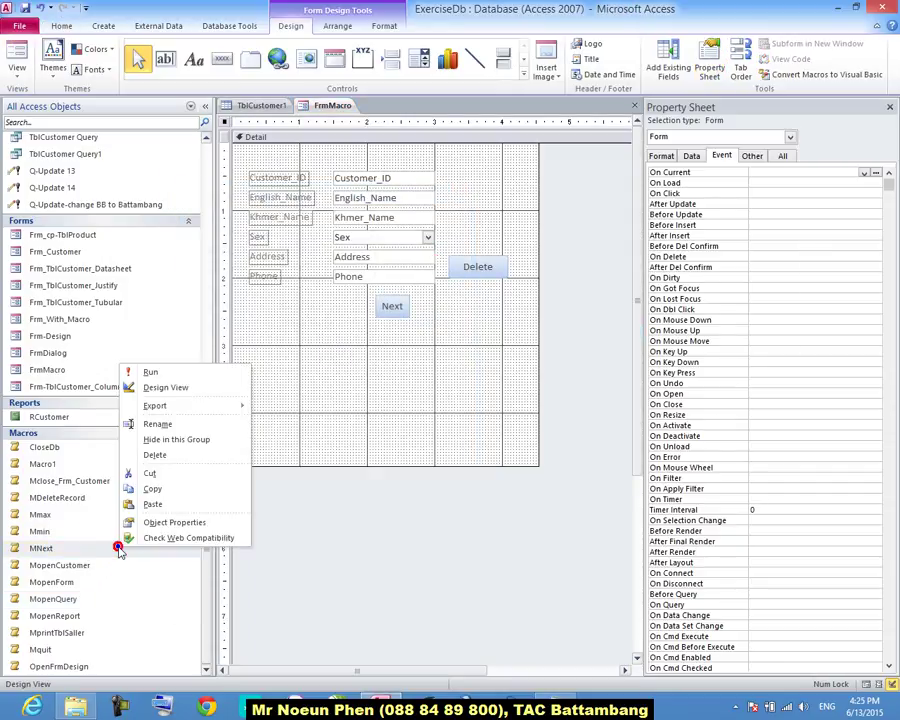
left_click(162, 387)
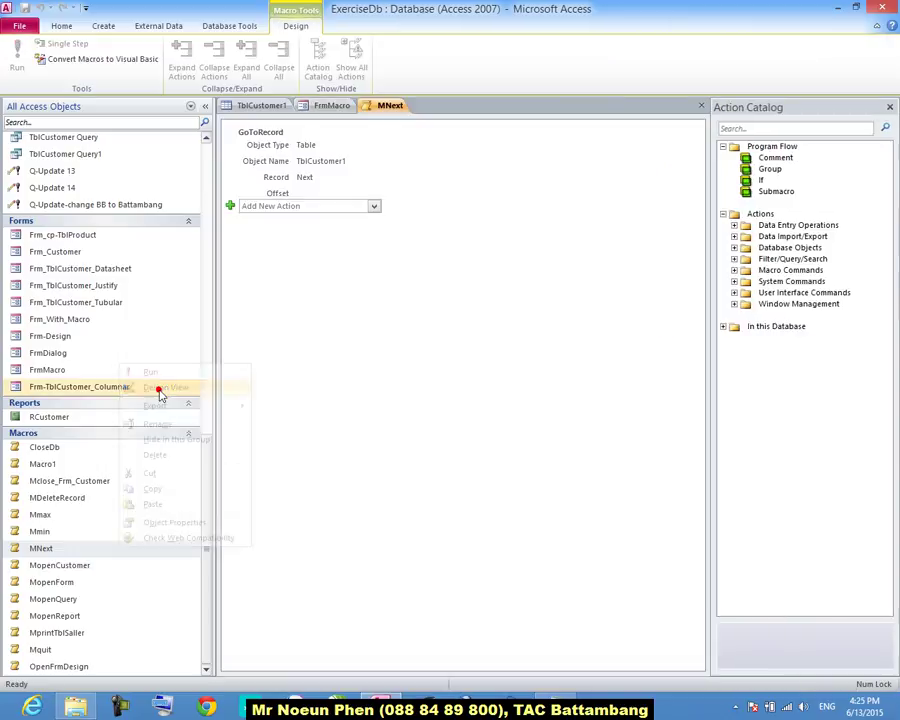
Point the MNext macro's GoToRecord action at the form FrmMacro by setting its object type and name, and save the macro.
left_click(325, 146)
left_click(690, 146)
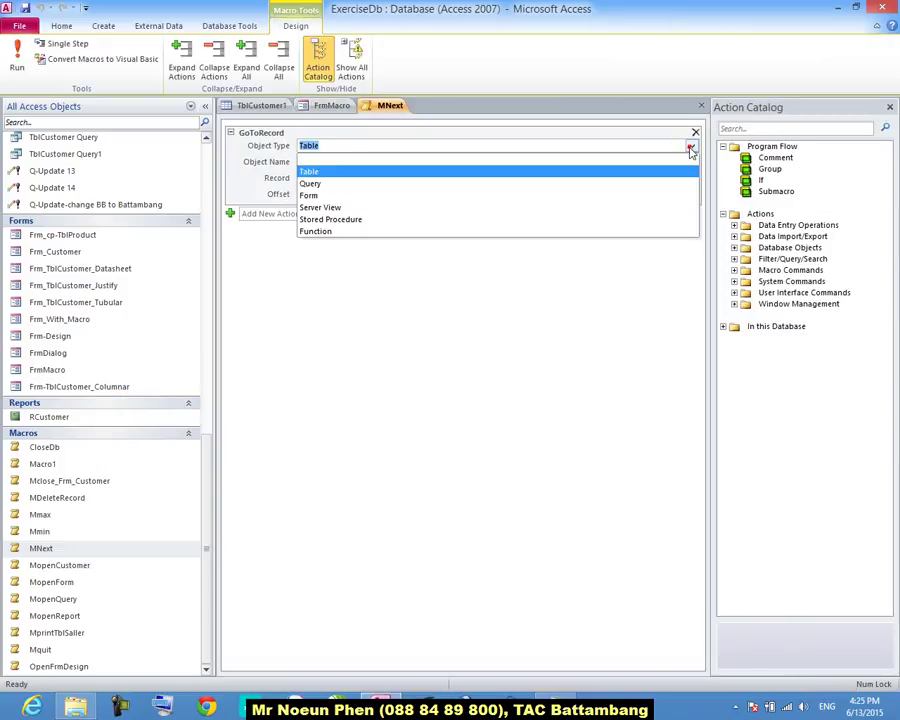
left_click(654, 193)
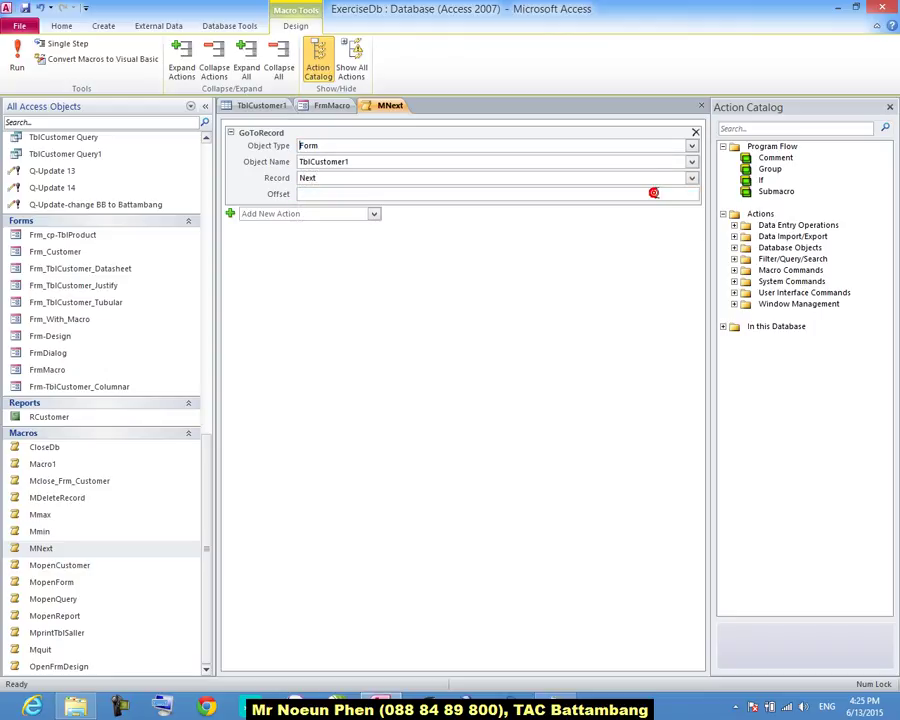
left_click(691, 162)
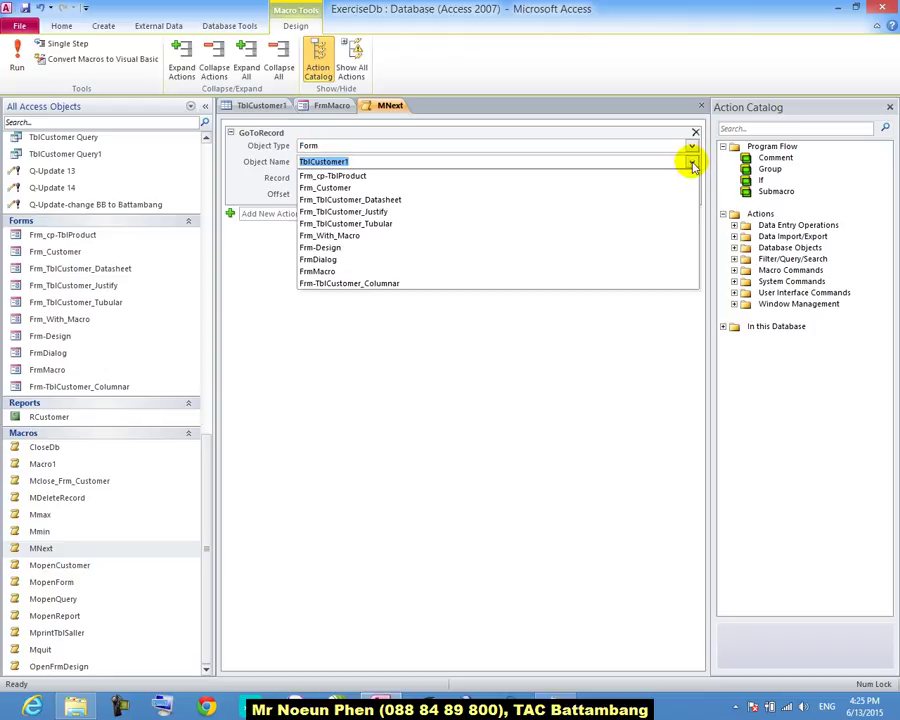
left_click(607, 267)
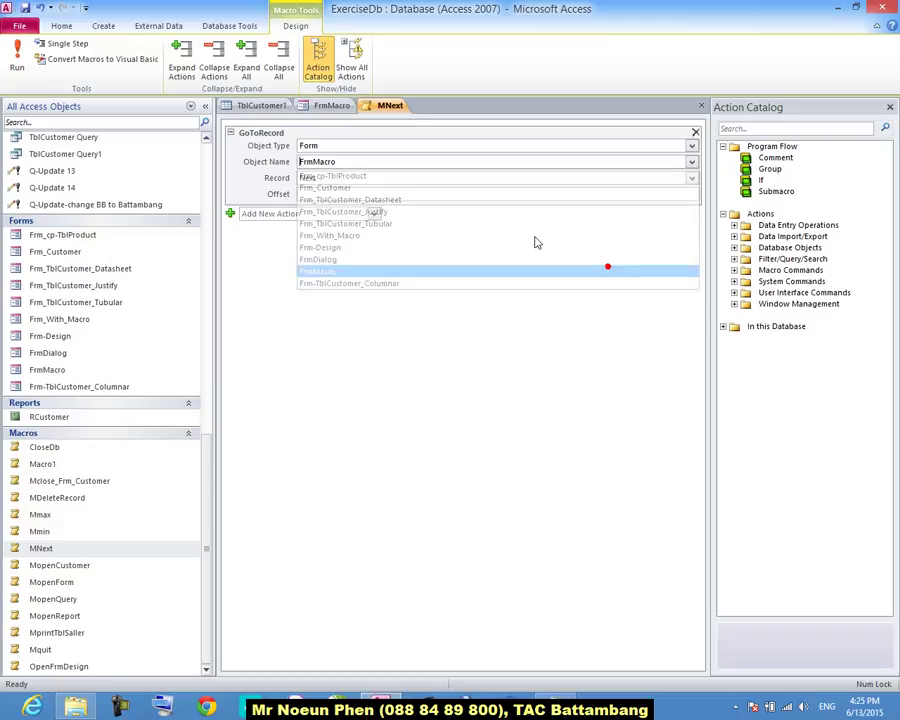
right_click(375, 105)
left_click(407, 114)
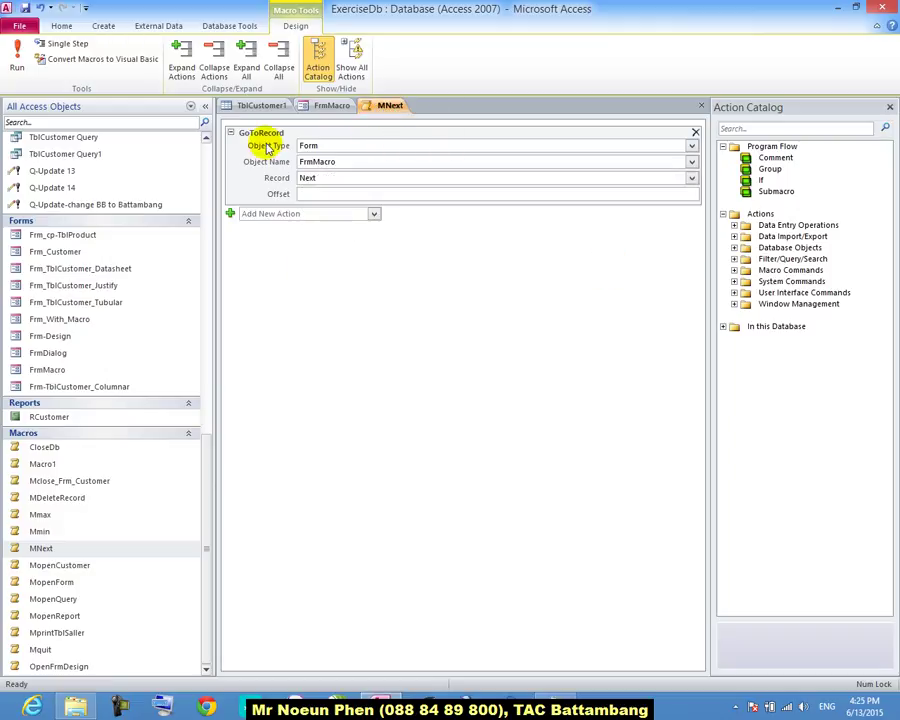
Show FrmMacro in Form View and test the Next button by stepping through several records.
left_click(334, 106)
left_click(15, 55)
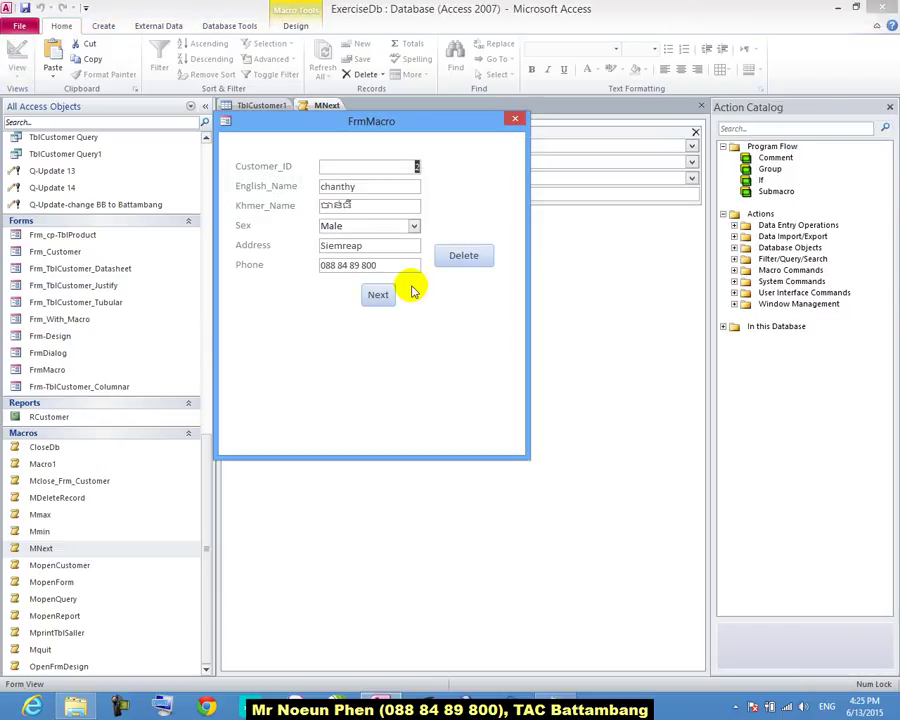
left_click(381, 295)
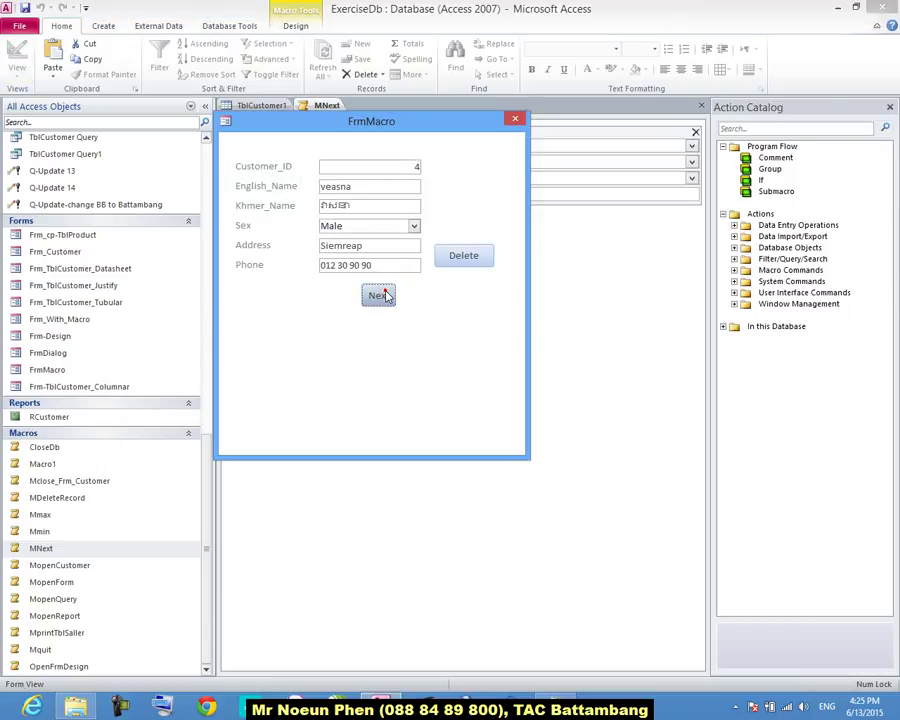
left_click(381, 295)
left_click(381, 295)
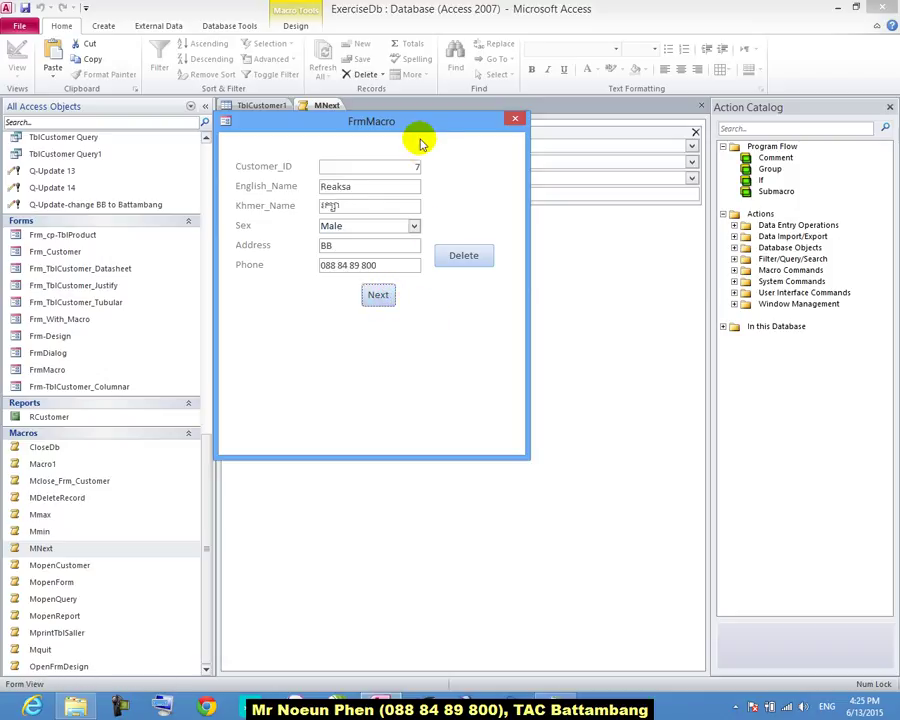
left_click_drag(413, 121, 419, 128)
In FrmMacro's Design View, add a command button beside Next without the wizard and caption it Previous.
right_click(428, 349)
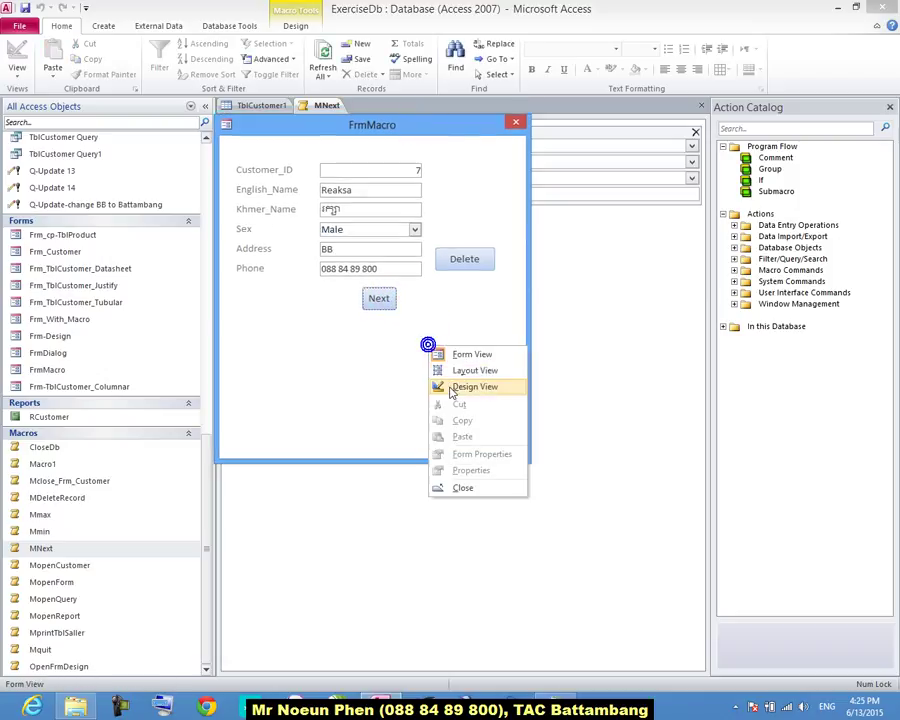
left_click(444, 385)
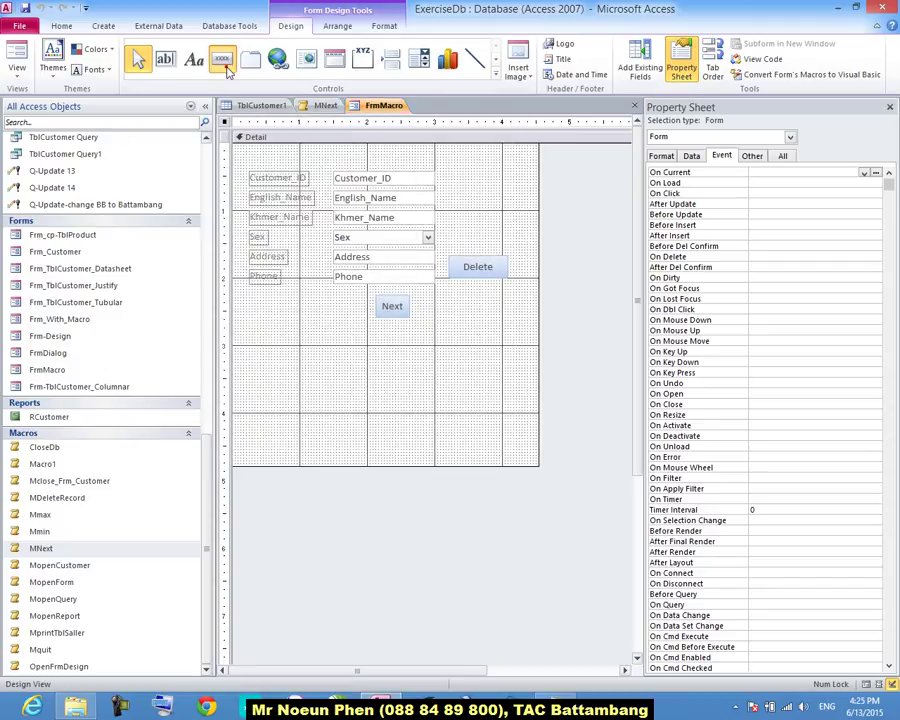
left_click(223, 62)
left_click_drag(347, 295, 368, 316)
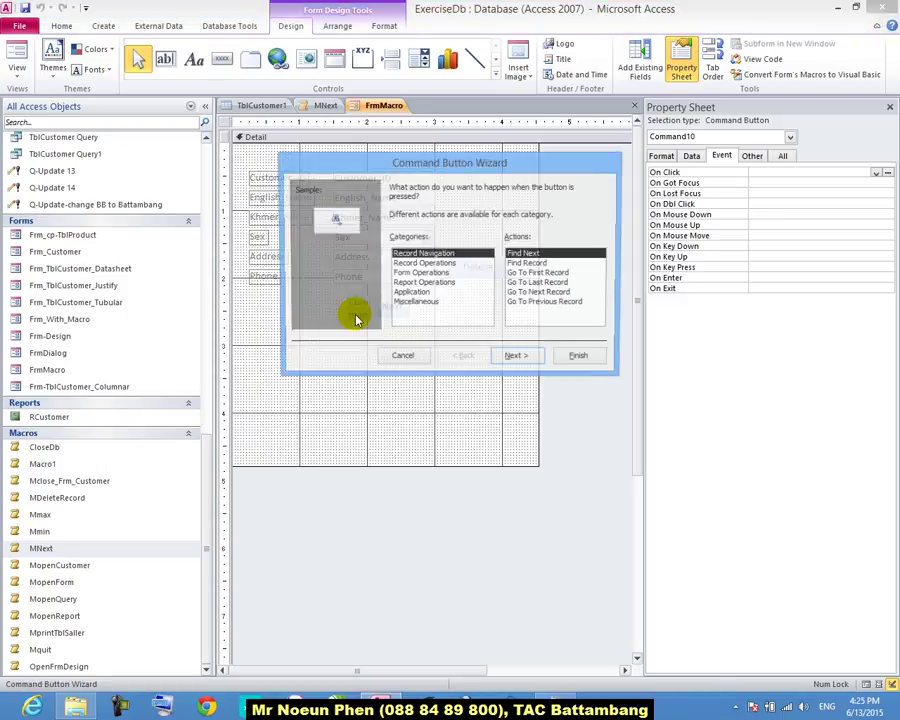
left_click(405, 359)
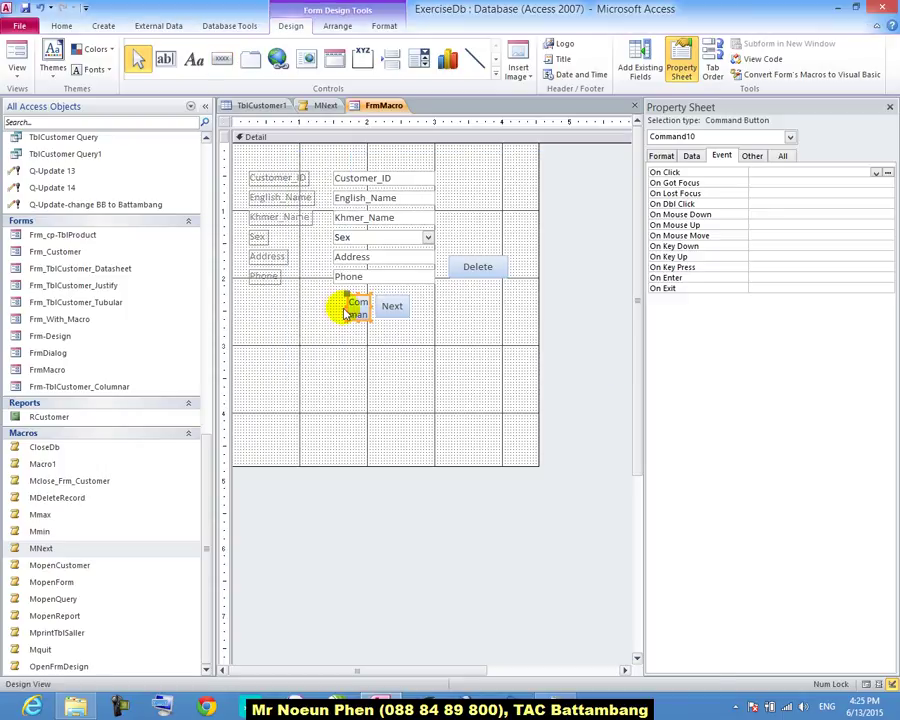
left_click(345, 305)
left_click_drag(365, 312, 311, 300)
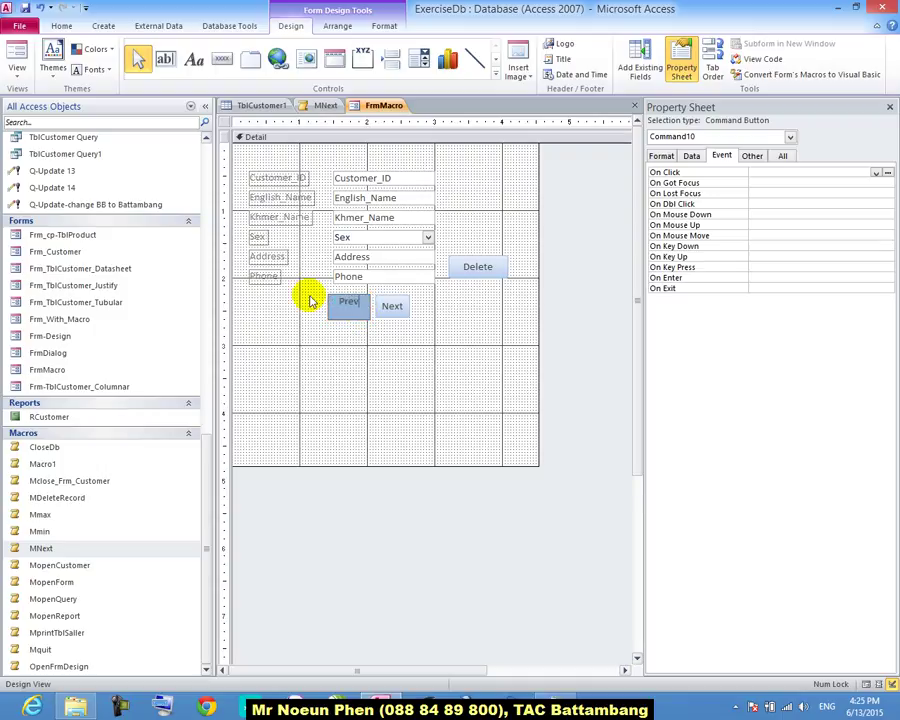
type("Previous")
left_click(372, 378)
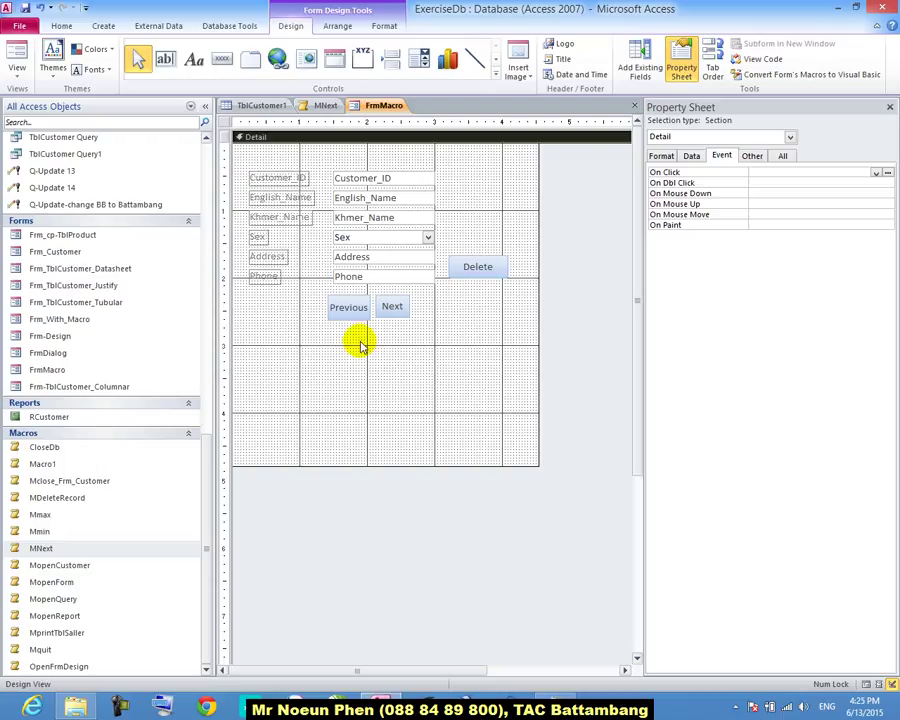
Create a new macro with a GoToRecord action that targets the form FrmMacro.
left_click(101, 27)
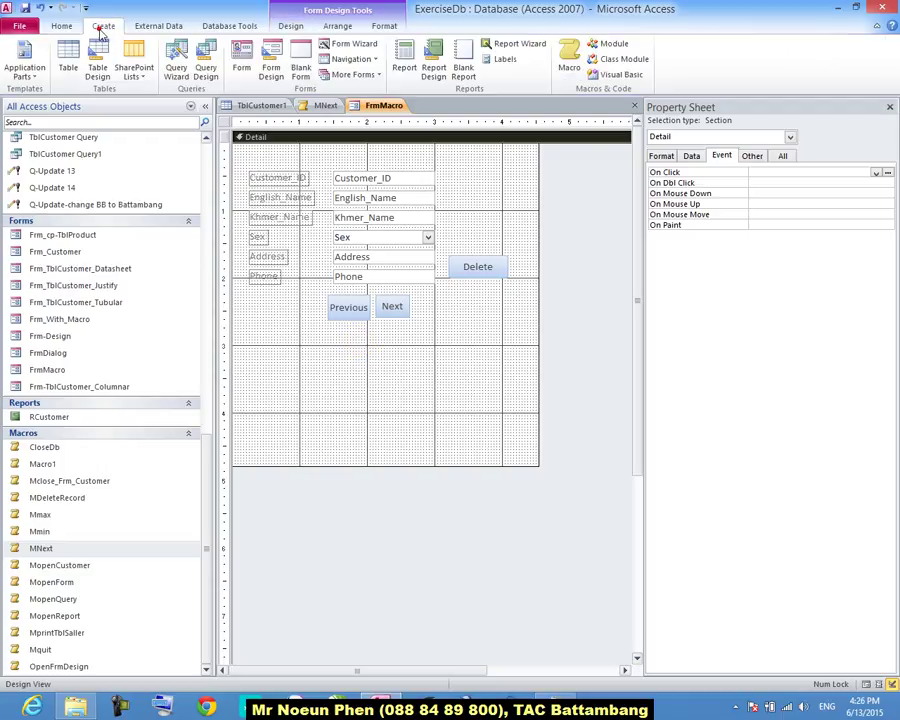
left_click(569, 70)
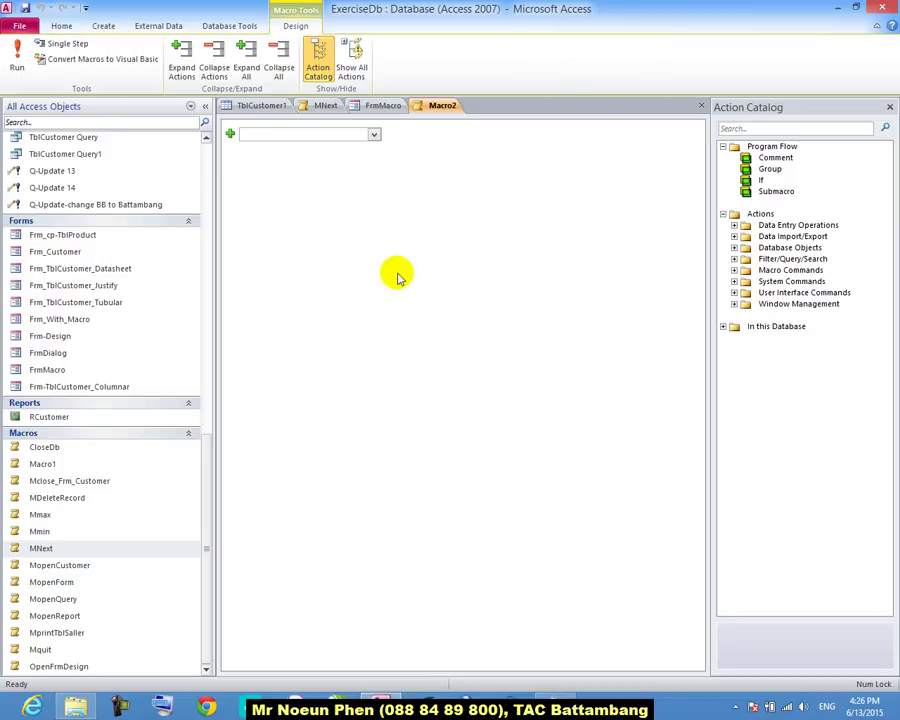
type("GoToRecord")
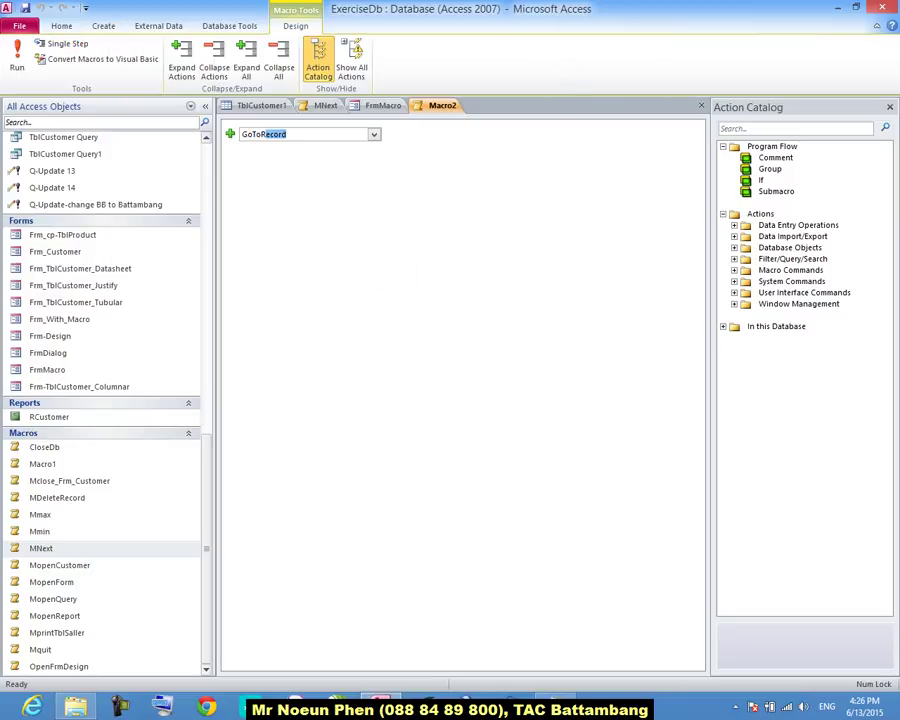
key("Return")
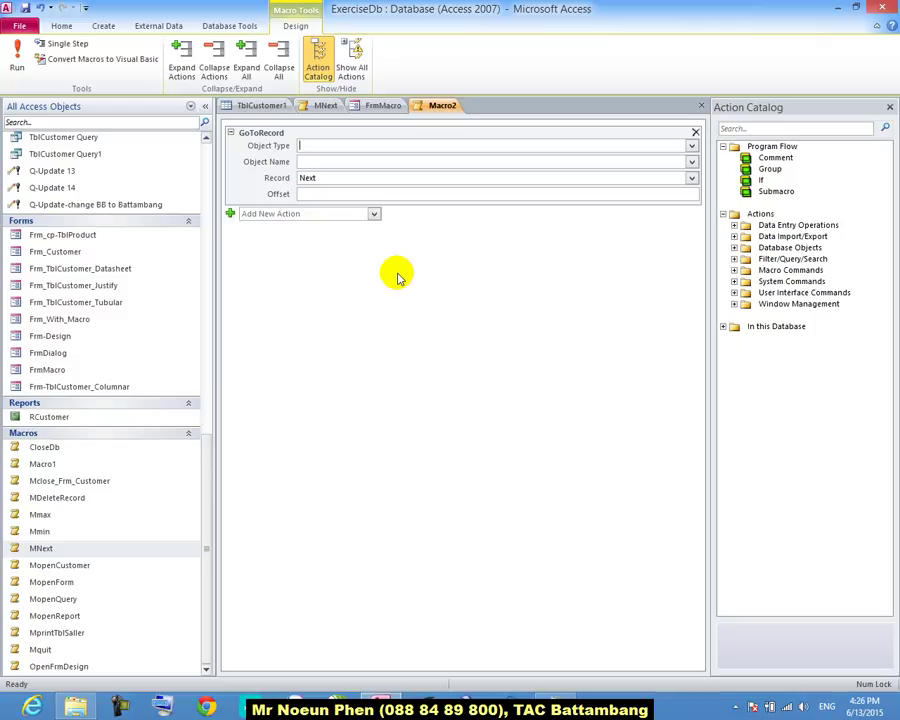
left_click(691, 146)
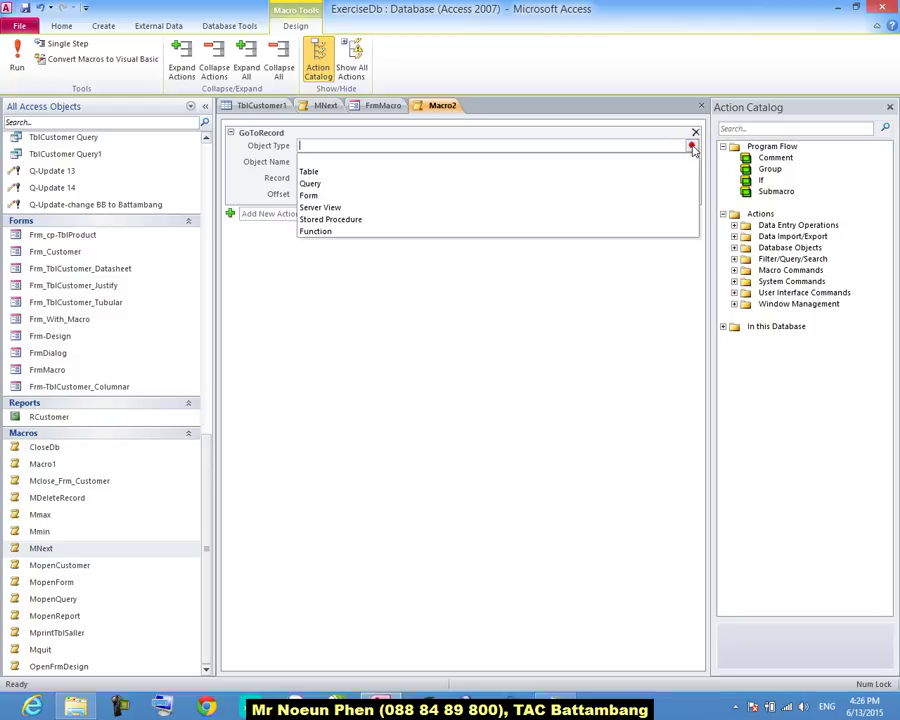
left_click(661, 195)
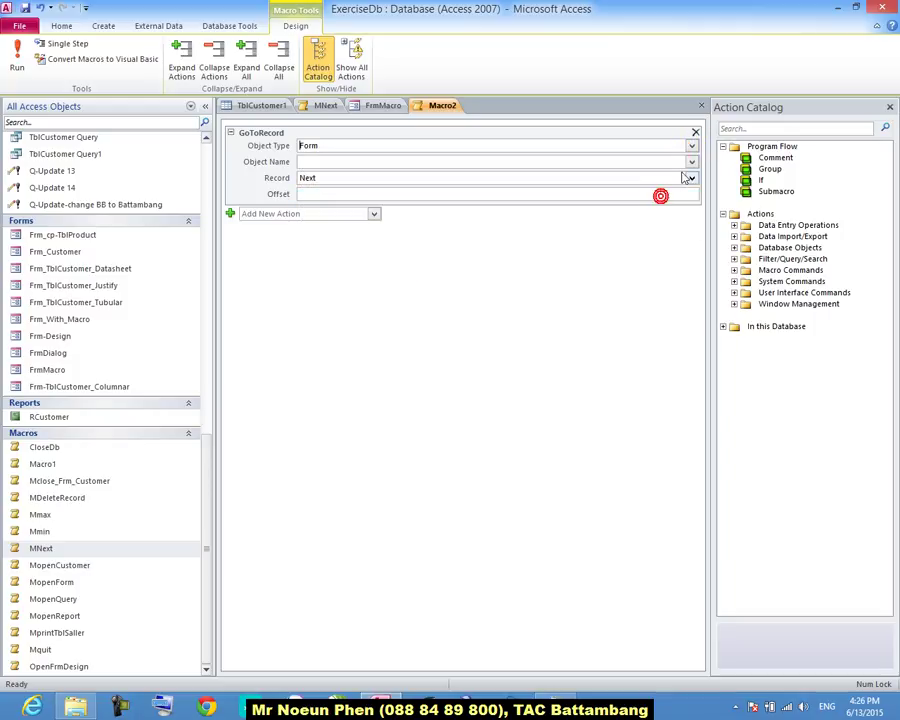
left_click(691, 163)
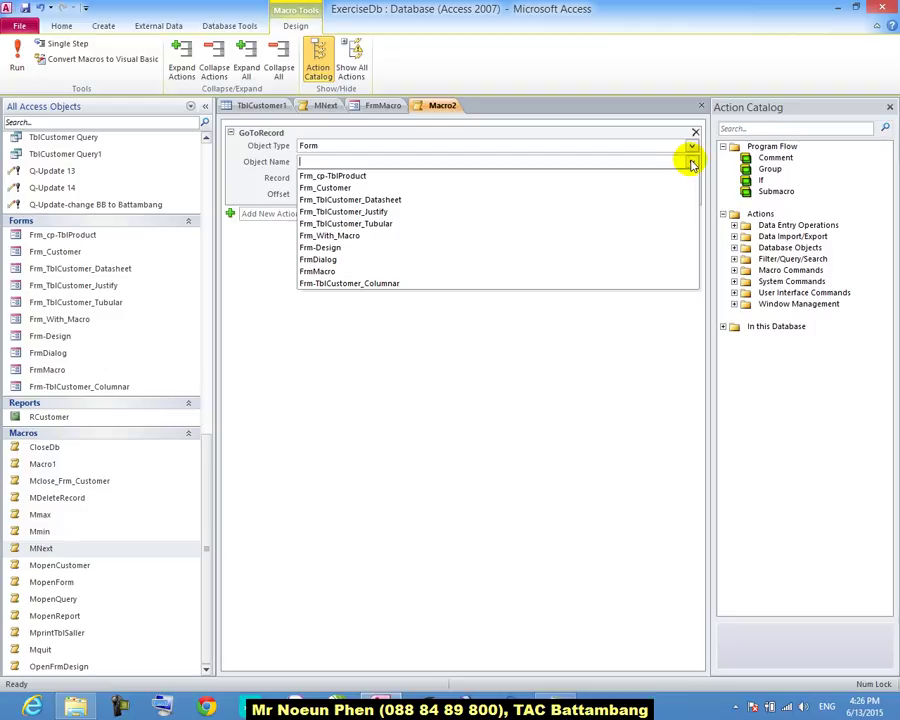
left_click(416, 273)
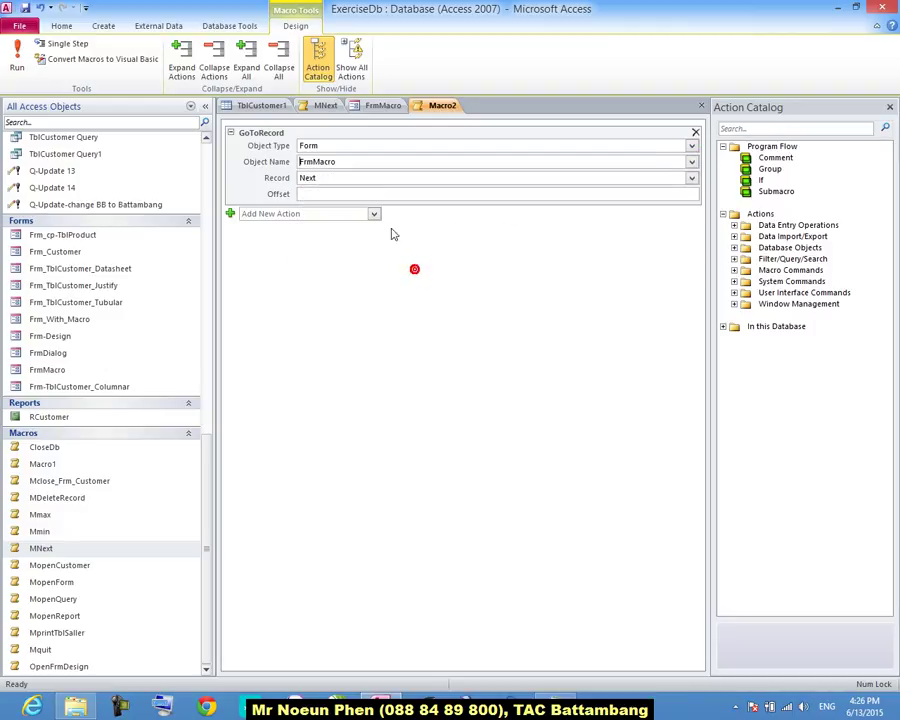
Set the GoToRecord action's record to Previous and save the macro as Mprevious.
left_click(691, 178)
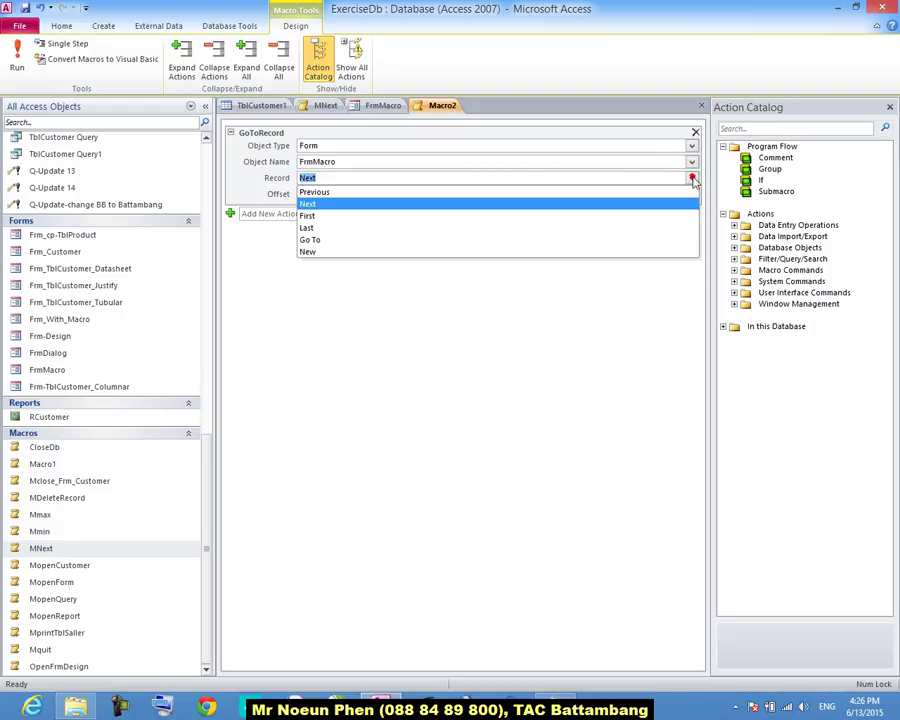
left_click(618, 193)
right_click(433, 105)
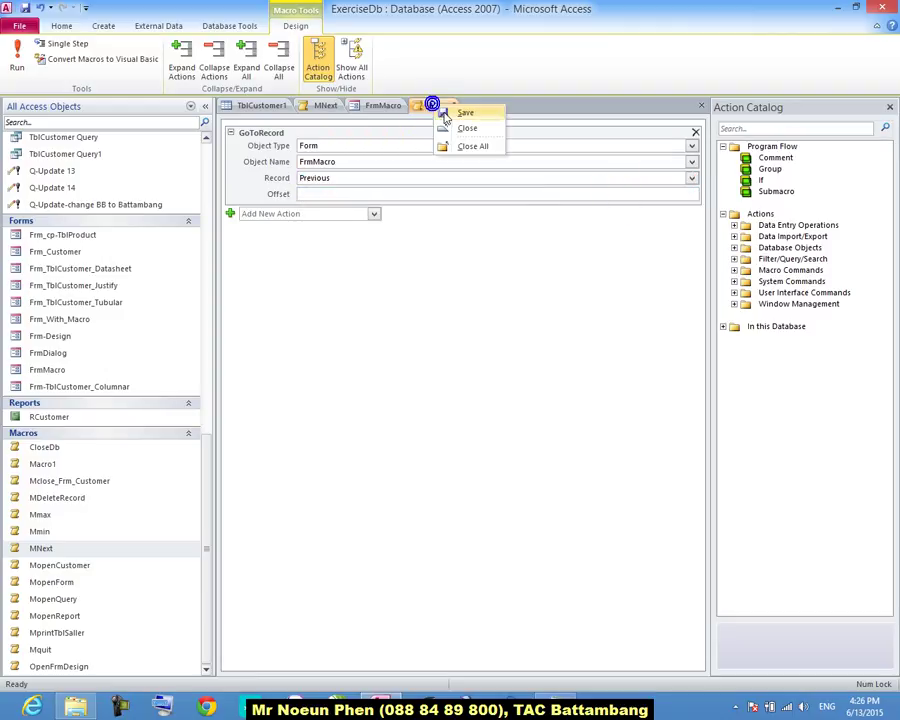
left_click(446, 115)
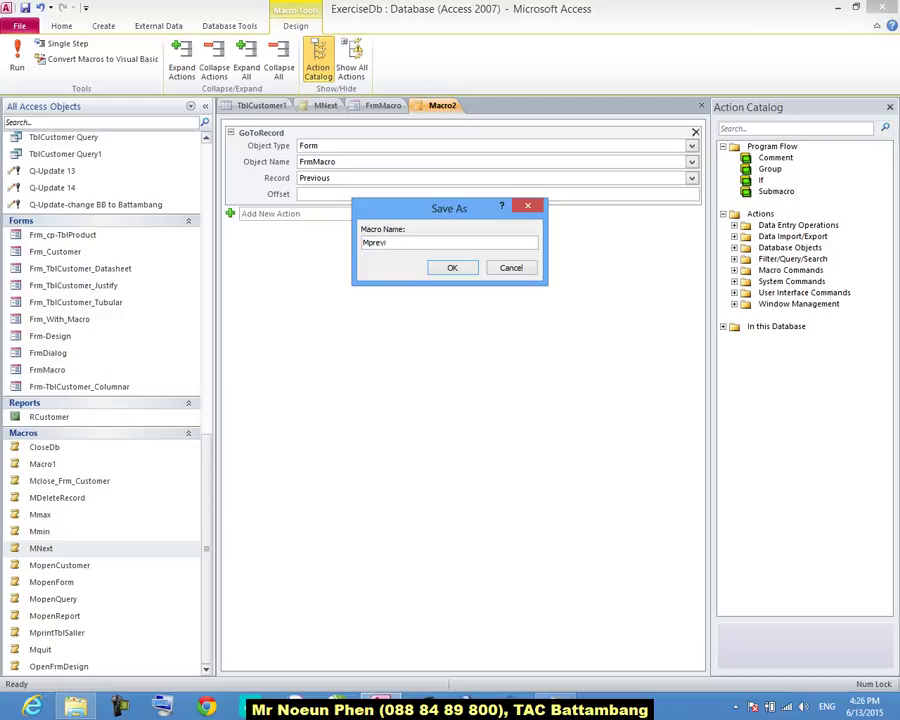
left_click(452, 267)
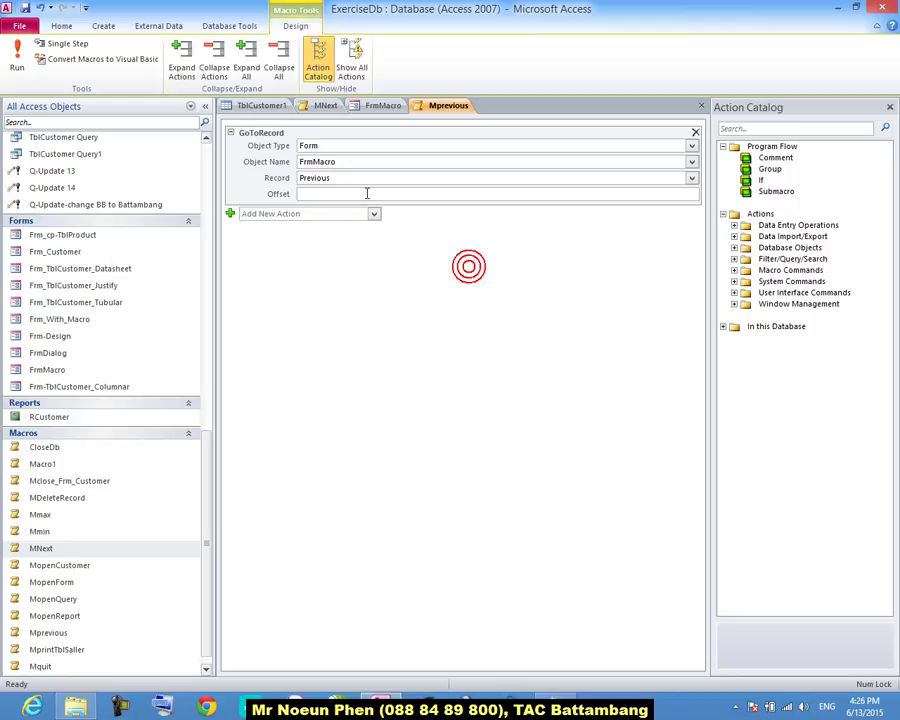
Resize the Previous button on FrmMacro slightly wider and match its height to the Next button.
left_click(370, 108)
left_click(346, 307)
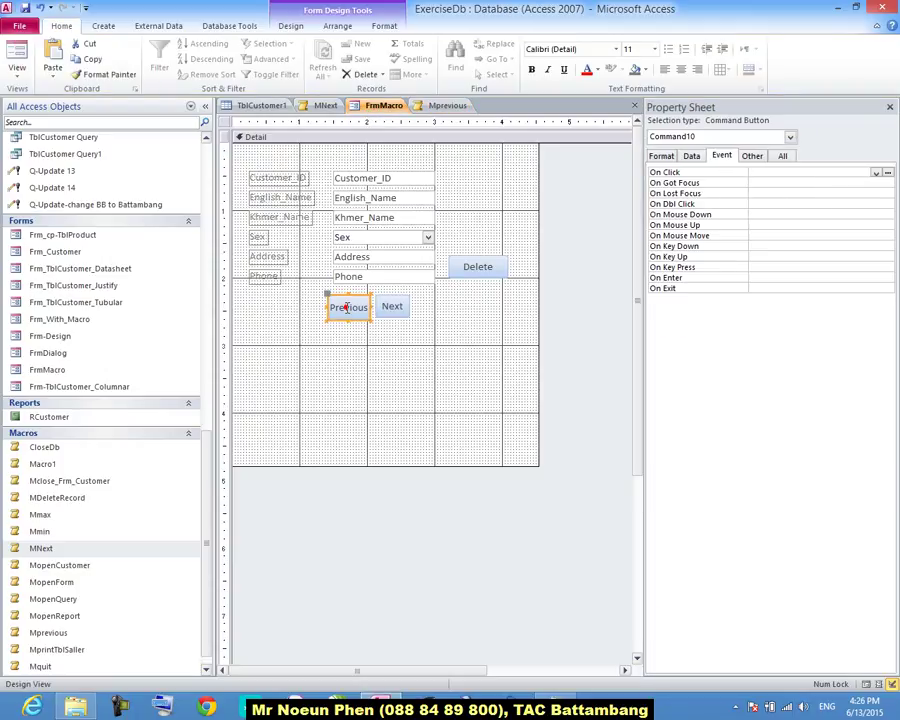
left_click(345, 318)
left_click(367, 338)
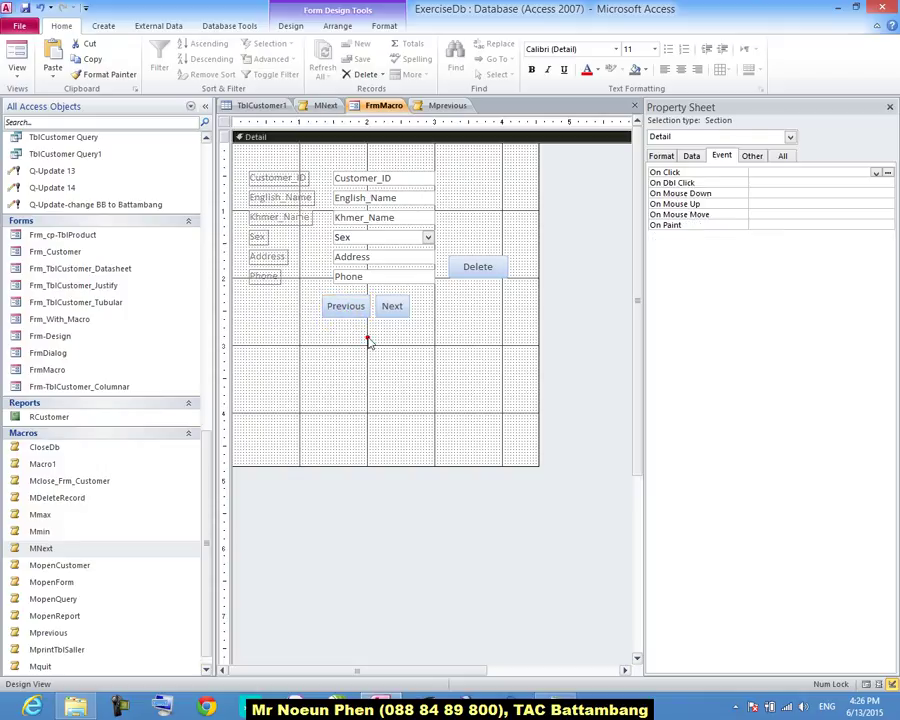
Assign the Mprevious macro to the Previous button's On Click event and save FrmMacro.
left_click(359, 318)
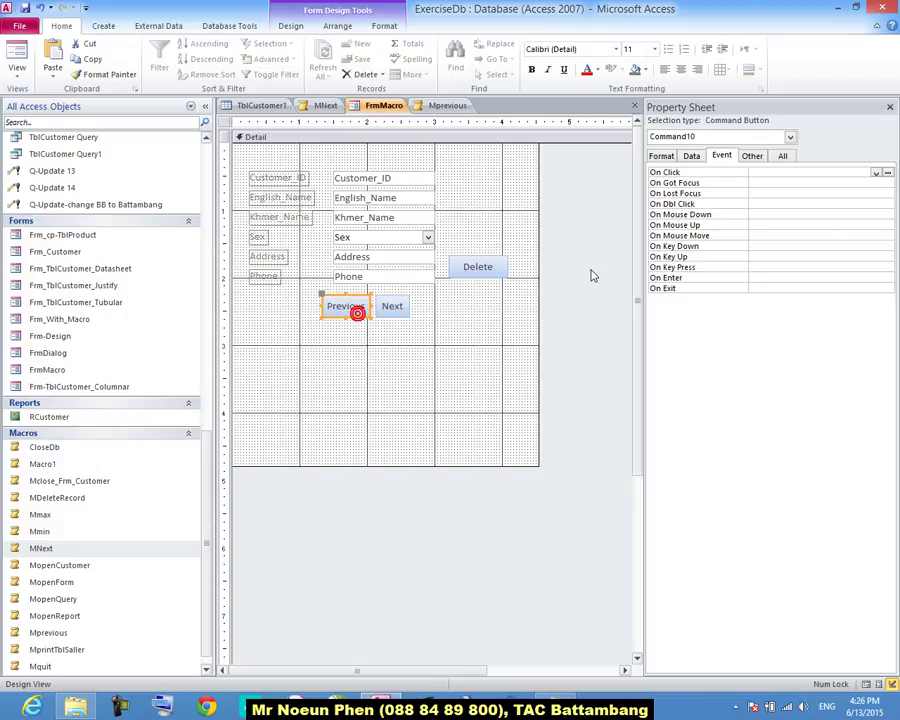
left_click(874, 174)
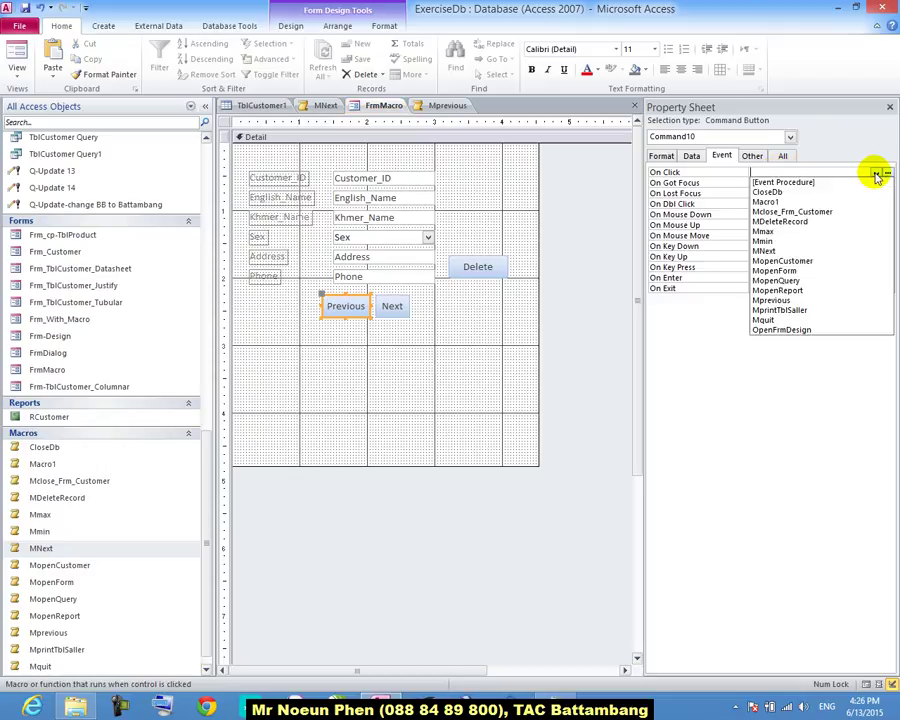
left_click(790, 300)
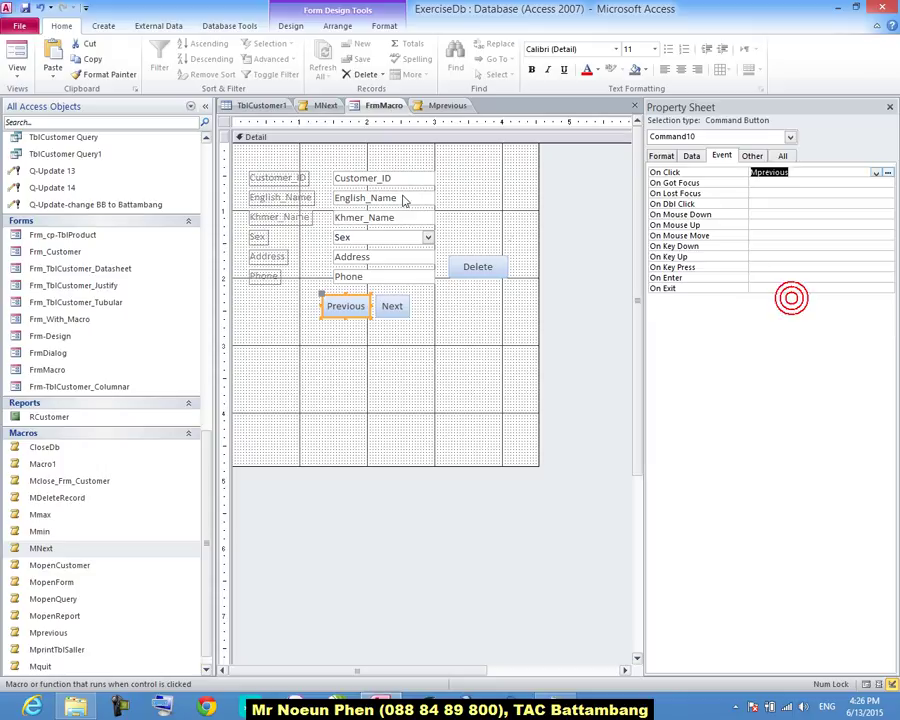
right_click(396, 105)
left_click(427, 109)
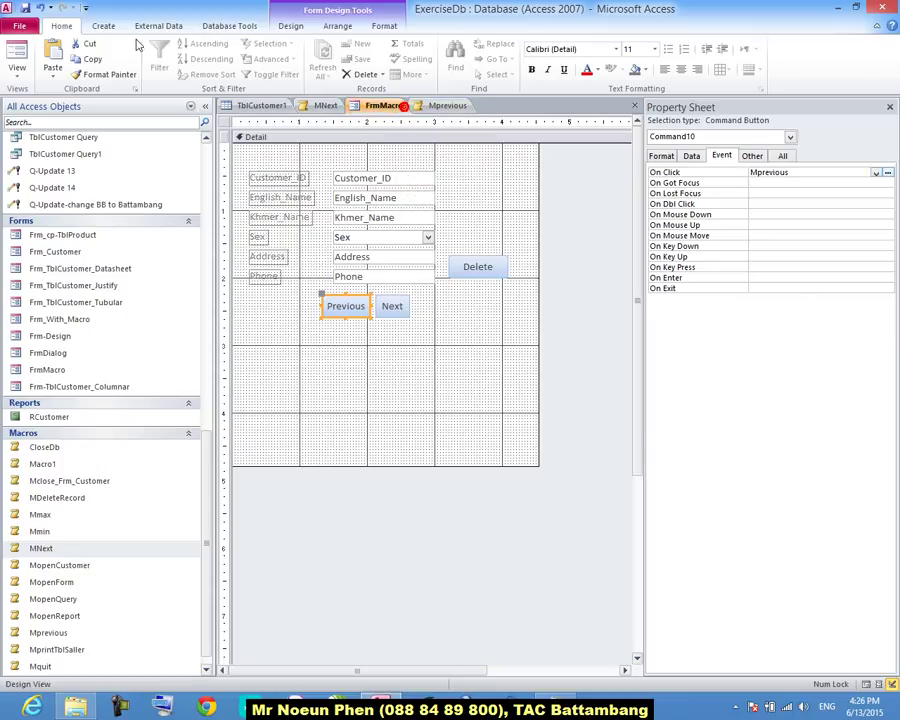
Test the Previous and Next buttons by browsing records in FrmMacro's Form view, closing any error dialogs, and return to Design view.
left_click(14, 58)
left_click(333, 298)
left_click(450, 393)
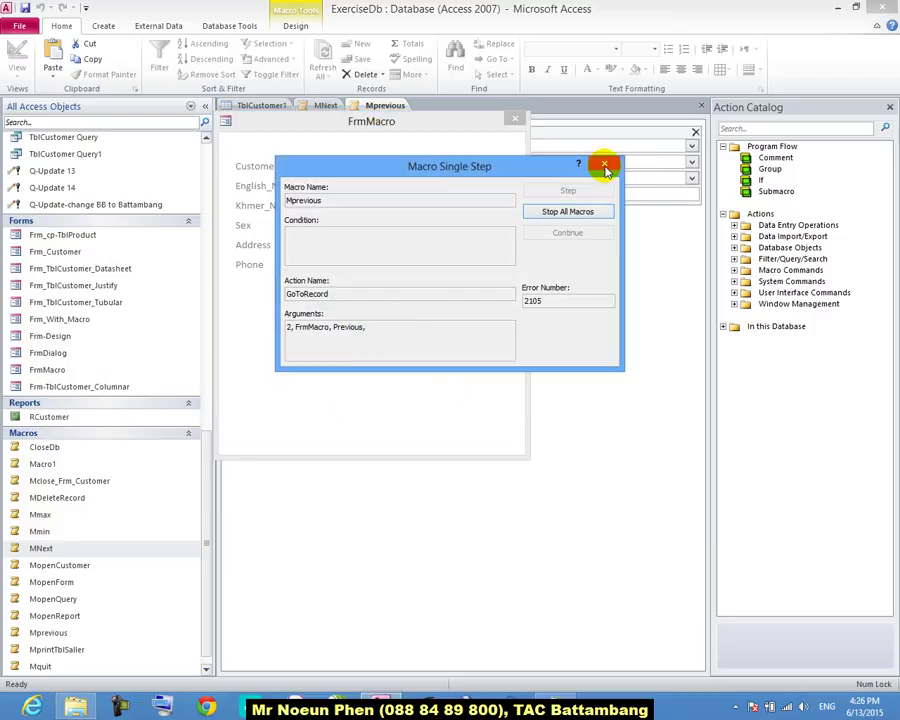
left_click(605, 165)
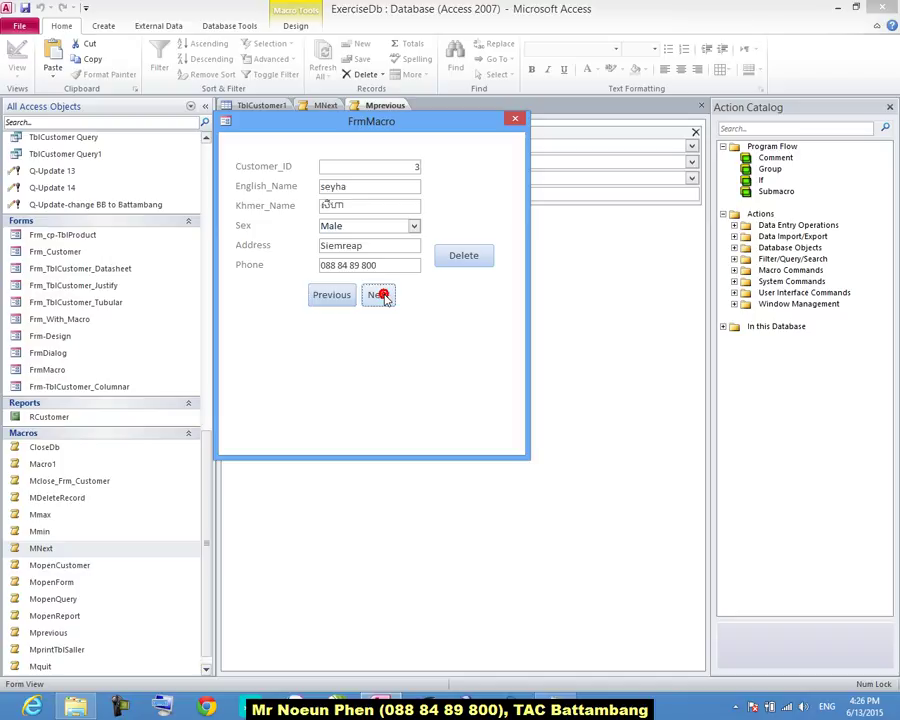
left_click(379, 295)
left_click(379, 295)
left_click(379, 295)
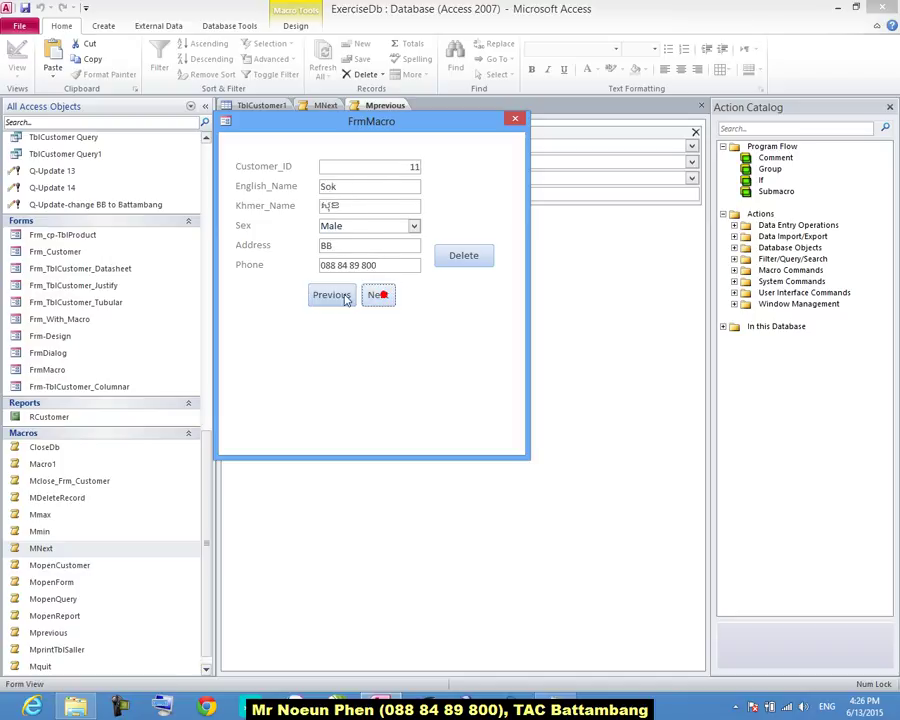
left_click(339, 297)
left_click(339, 297)
left_click(339, 297)
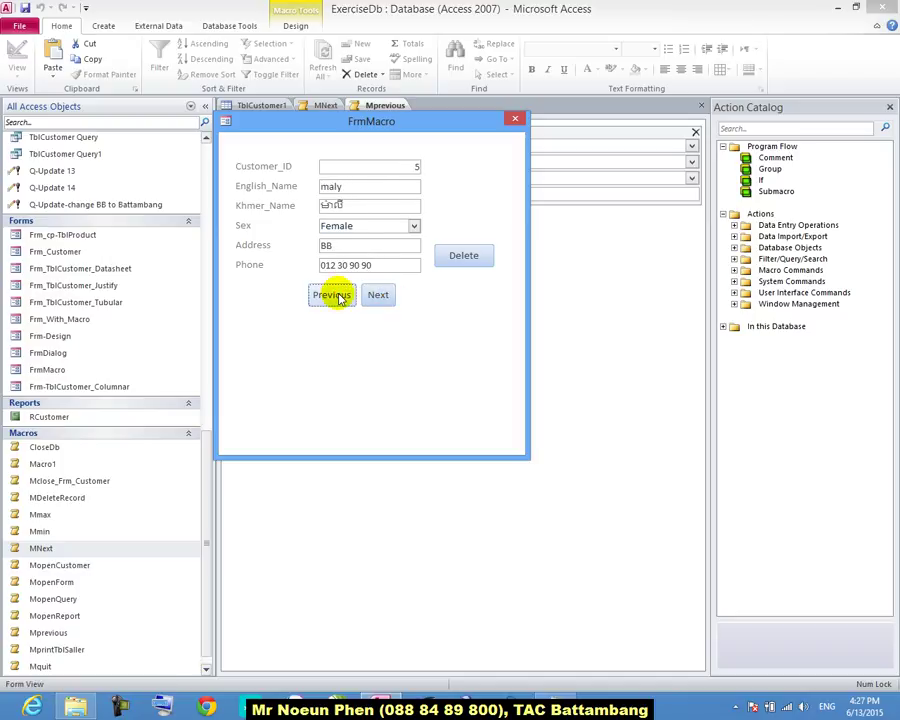
right_click(423, 345)
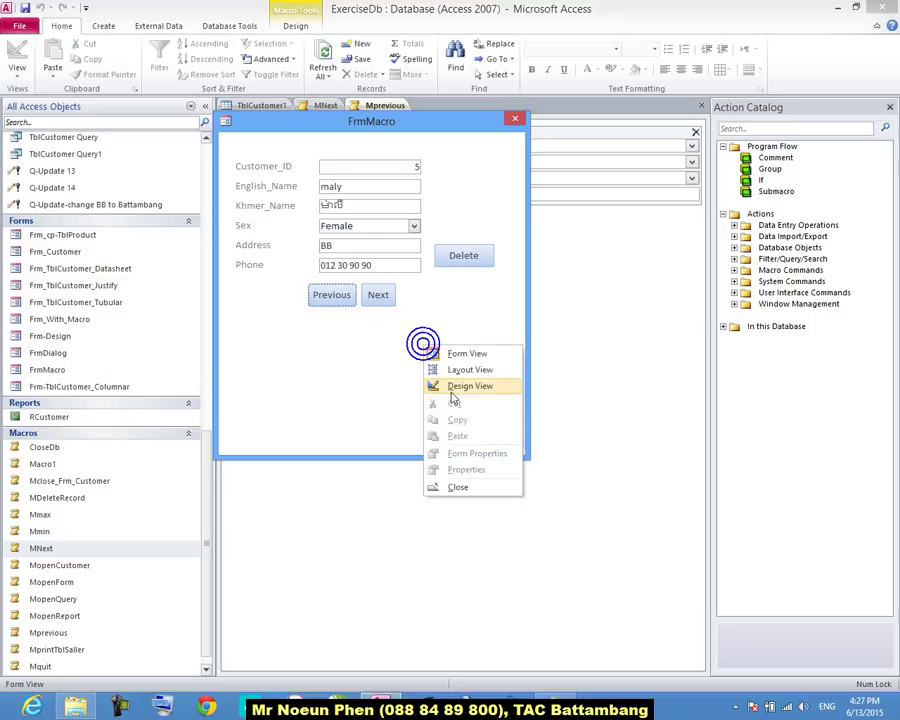
left_click(450, 391)
Examine the Record options offered by the GoToRecord action in the Mprevious macro.
left_click(374, 105)
right_click(375, 106)
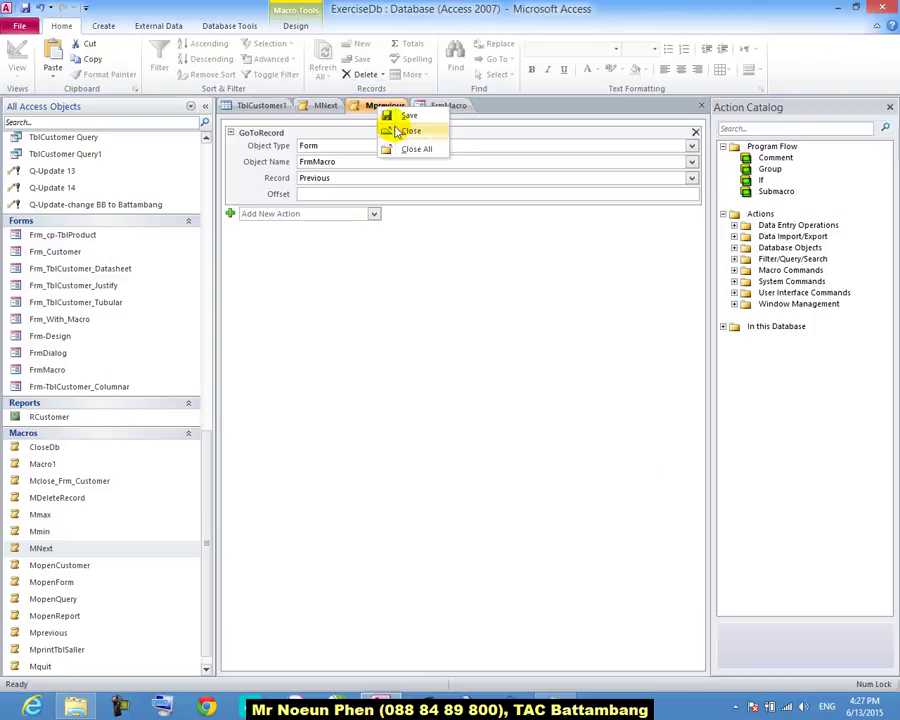
left_click(360, 178)
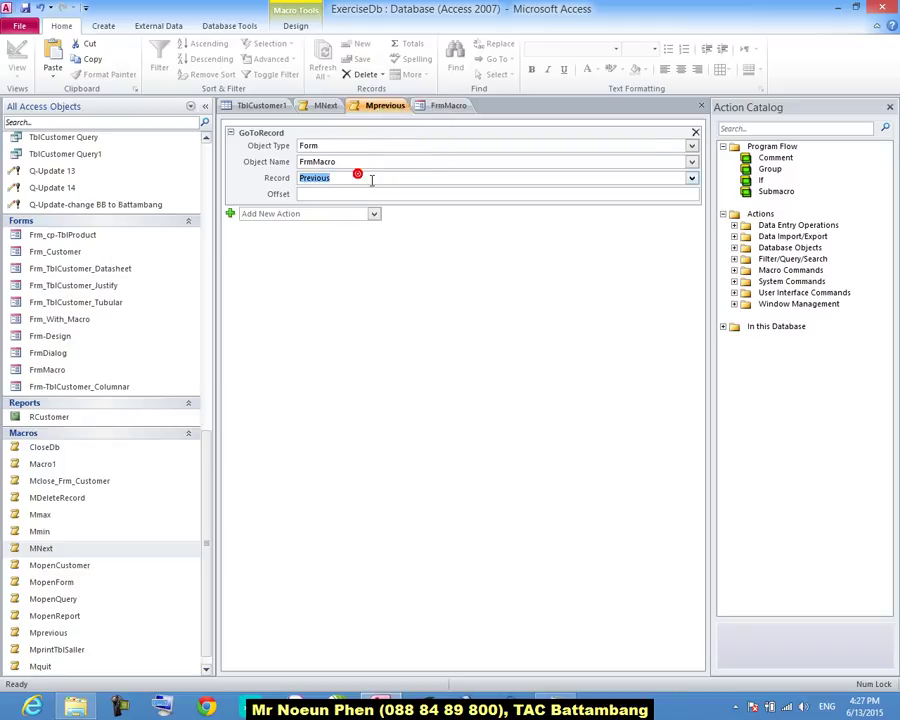
left_click(692, 178)
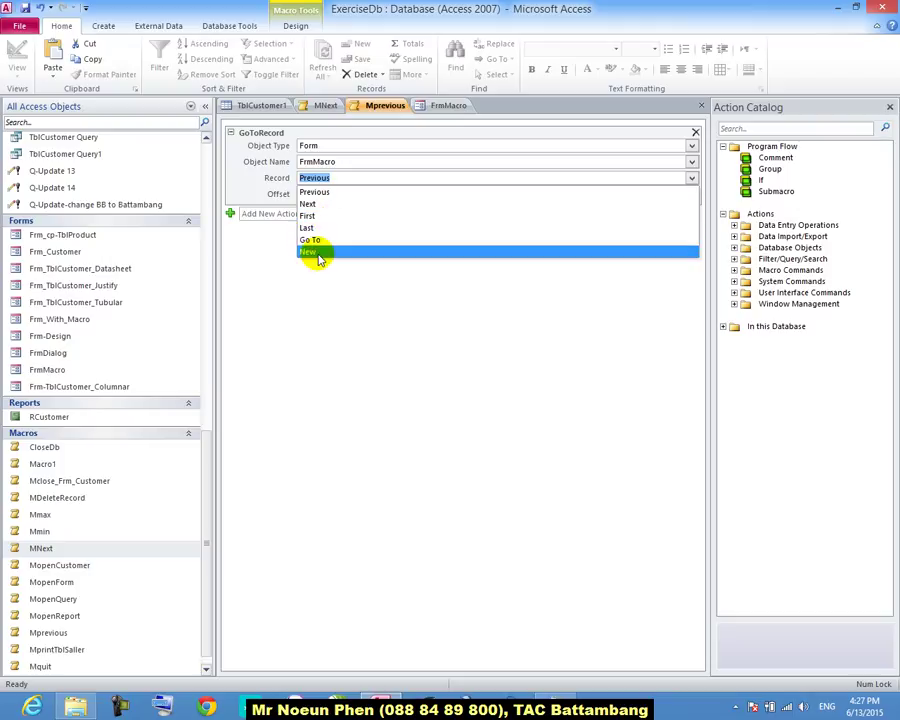
left_click(258, 285)
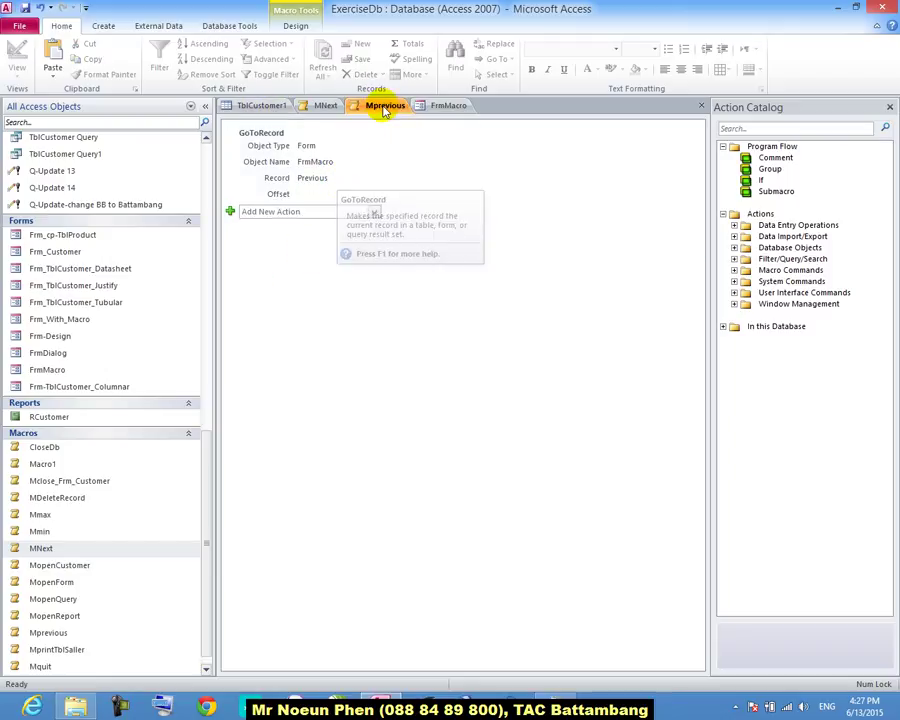
left_click(362, 182)
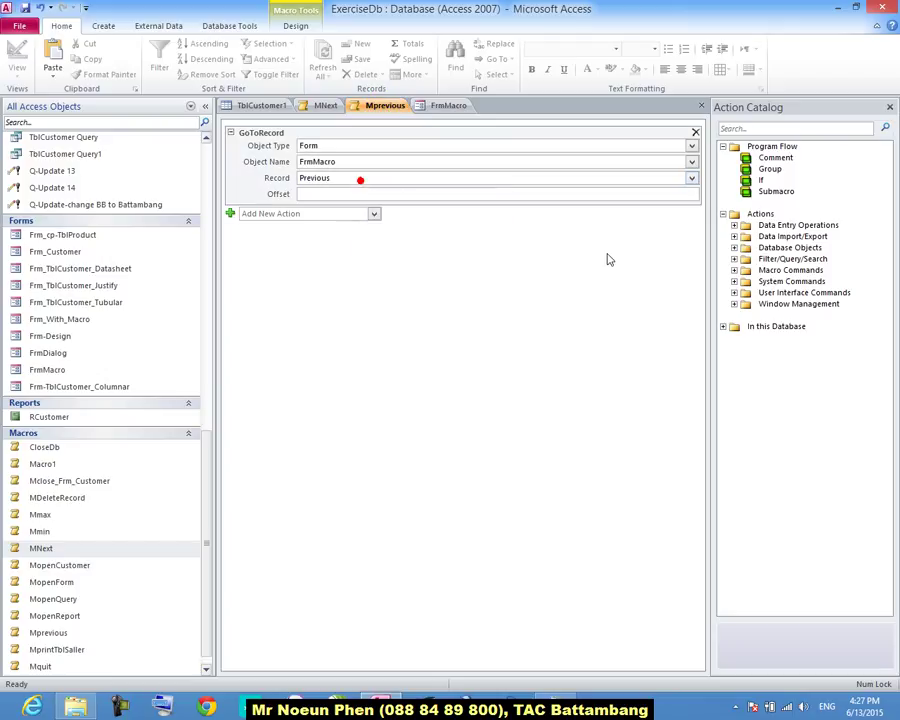
left_click(692, 178)
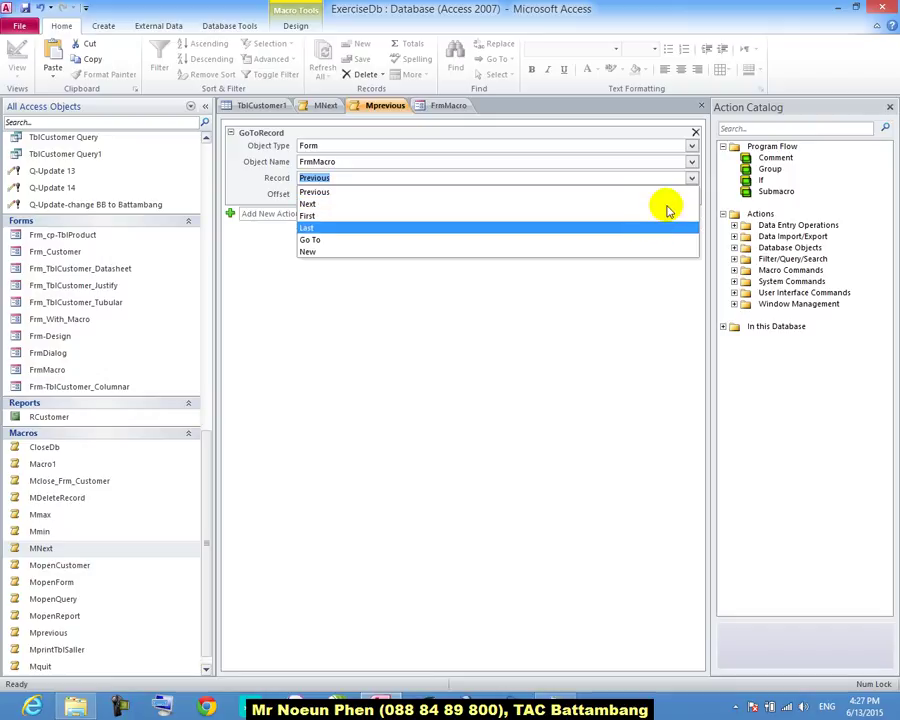
left_click(605, 323)
Close the Mprevious and MNext macros.
right_click(385, 115)
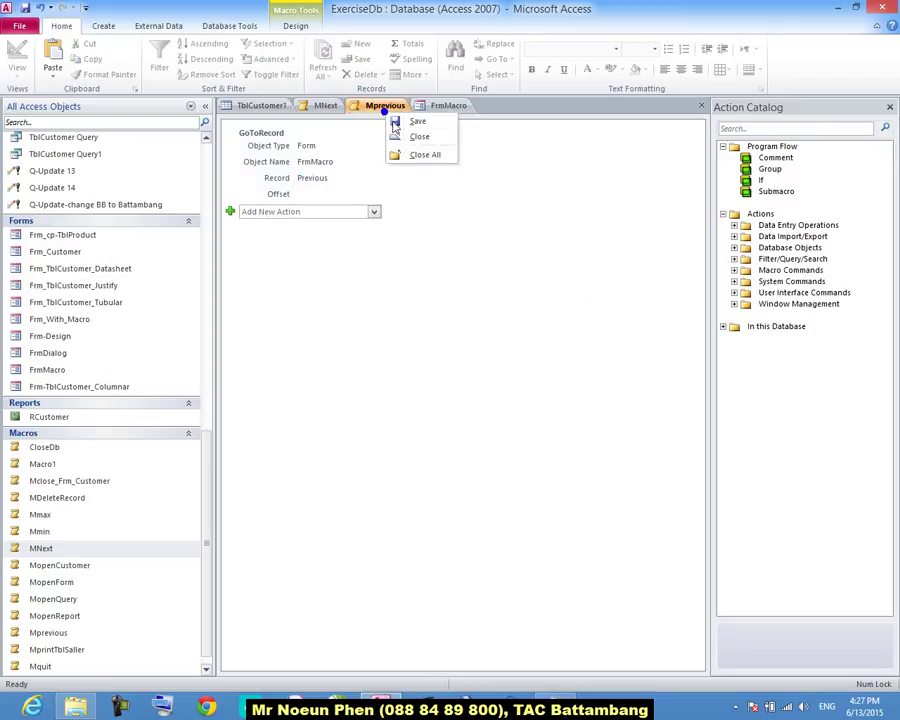
left_click(418, 134)
left_click(325, 108)
right_click(325, 106)
left_click(352, 130)
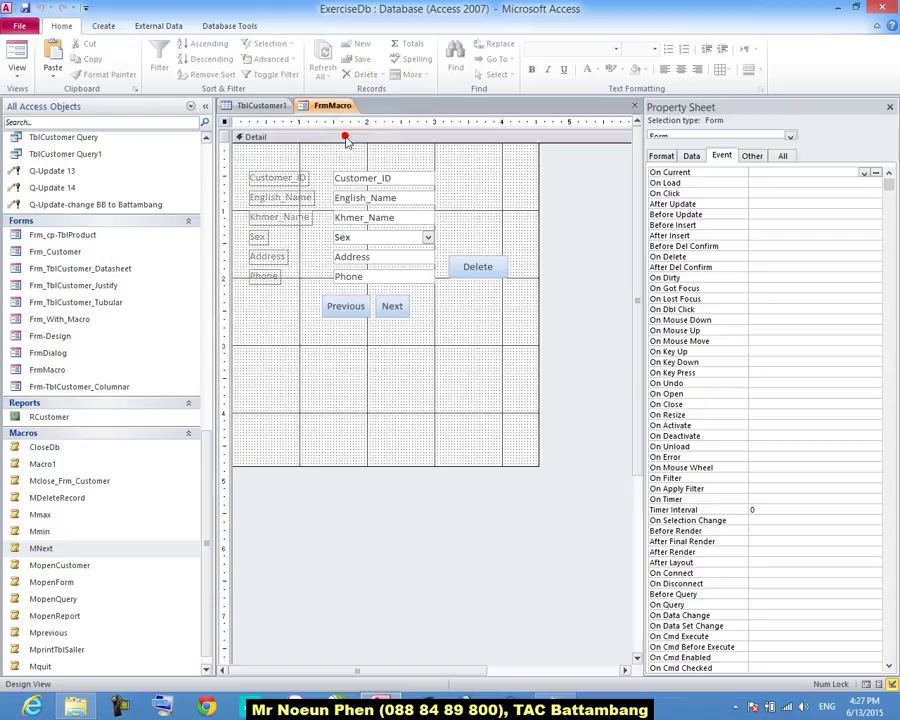
Create another macro with a GoToRecord action whose object type is Form and object name is FrmMacro.
left_click(103, 26)
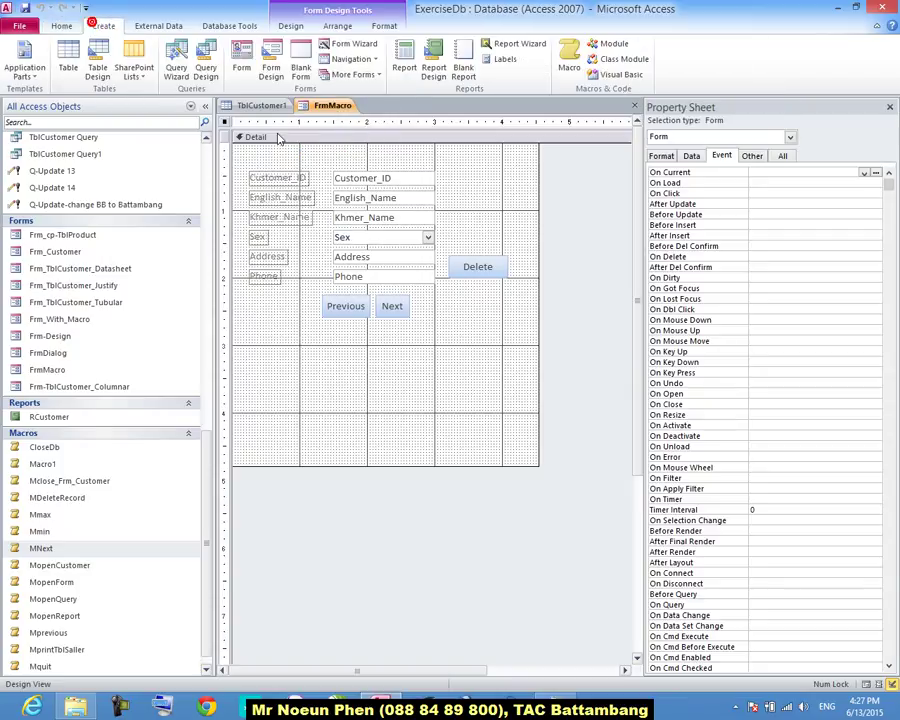
left_click(568, 56)
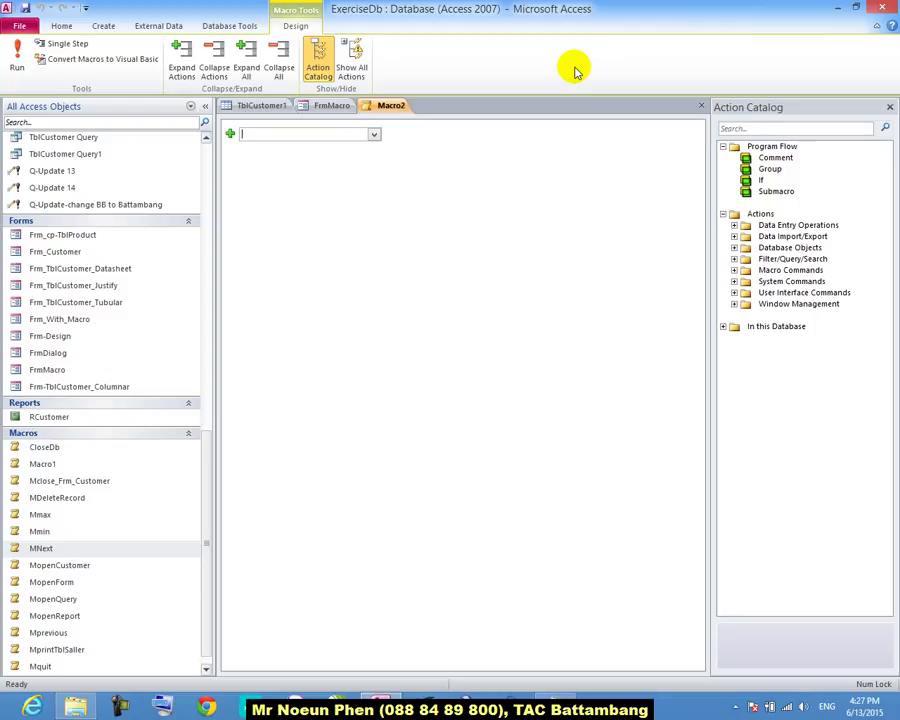
type("Go")
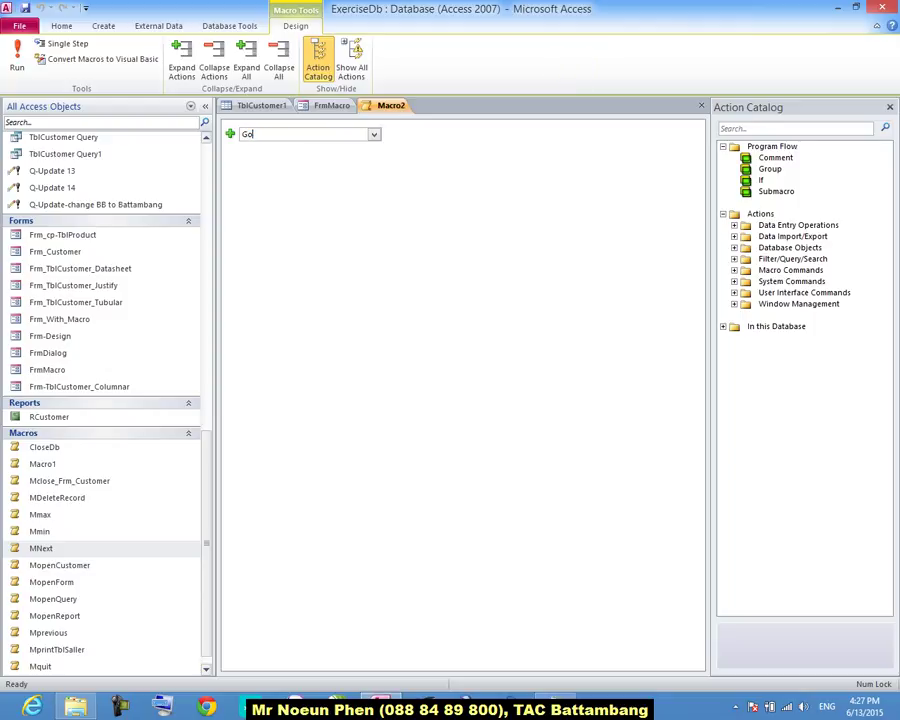
type("ooTo")
type("T")
type("oRe")
key("Return")
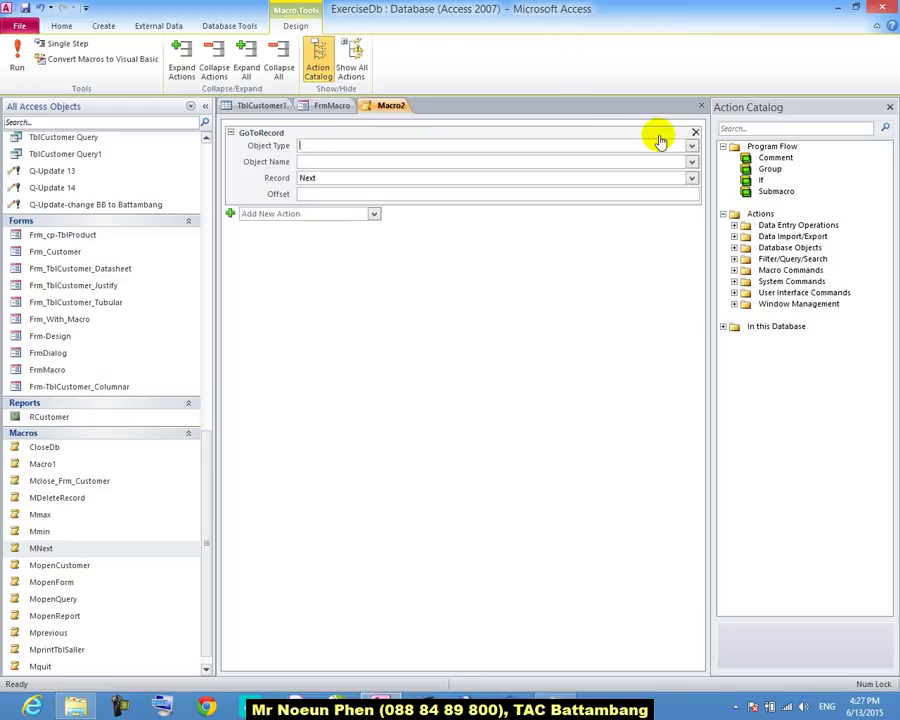
left_click(692, 146)
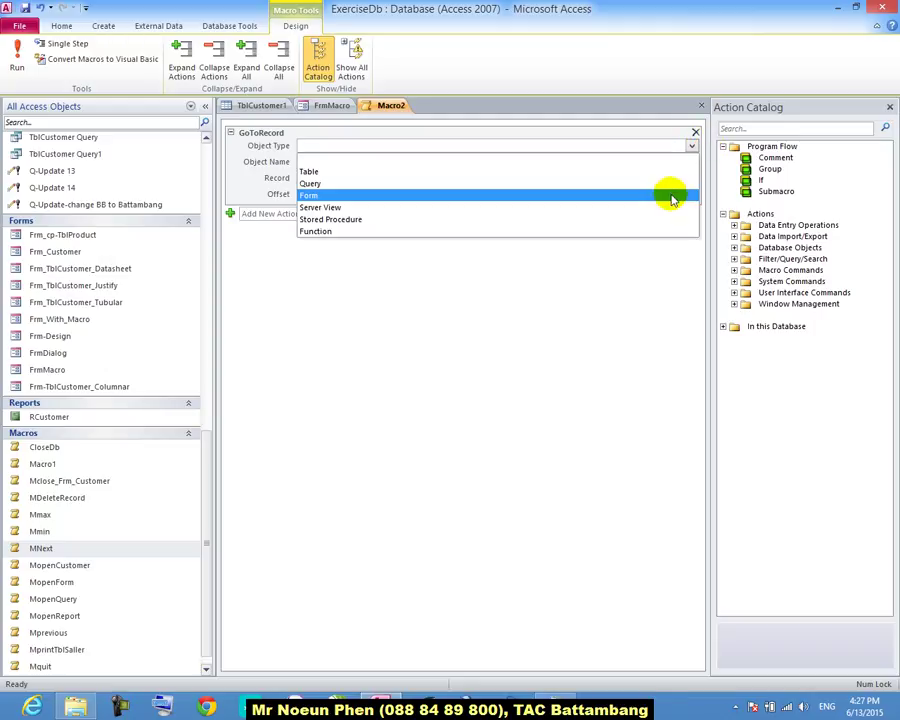
left_click(670, 196)
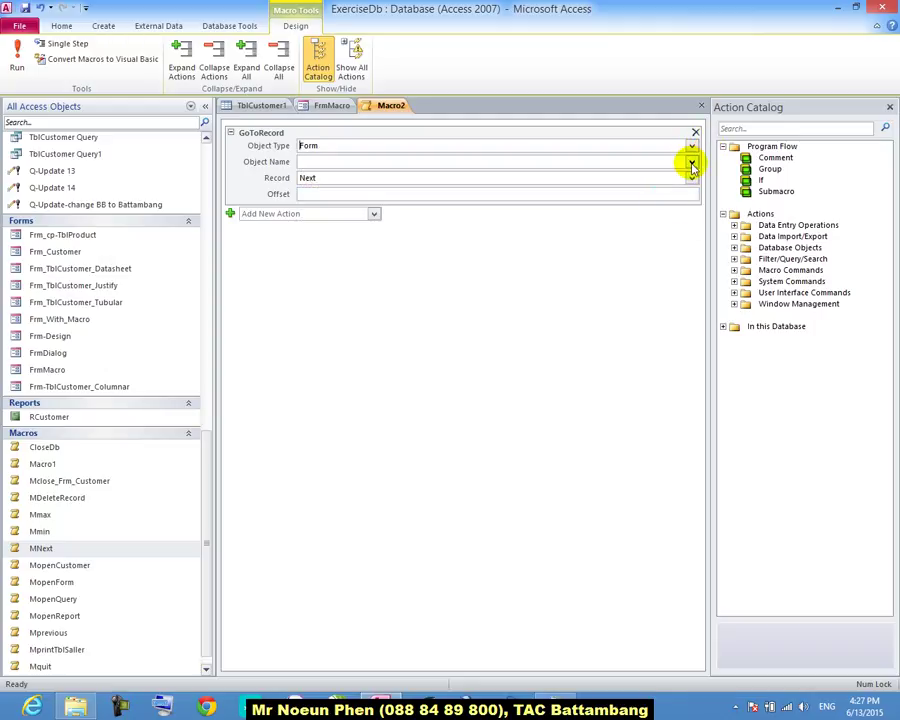
left_click(690, 162)
left_click(586, 272)
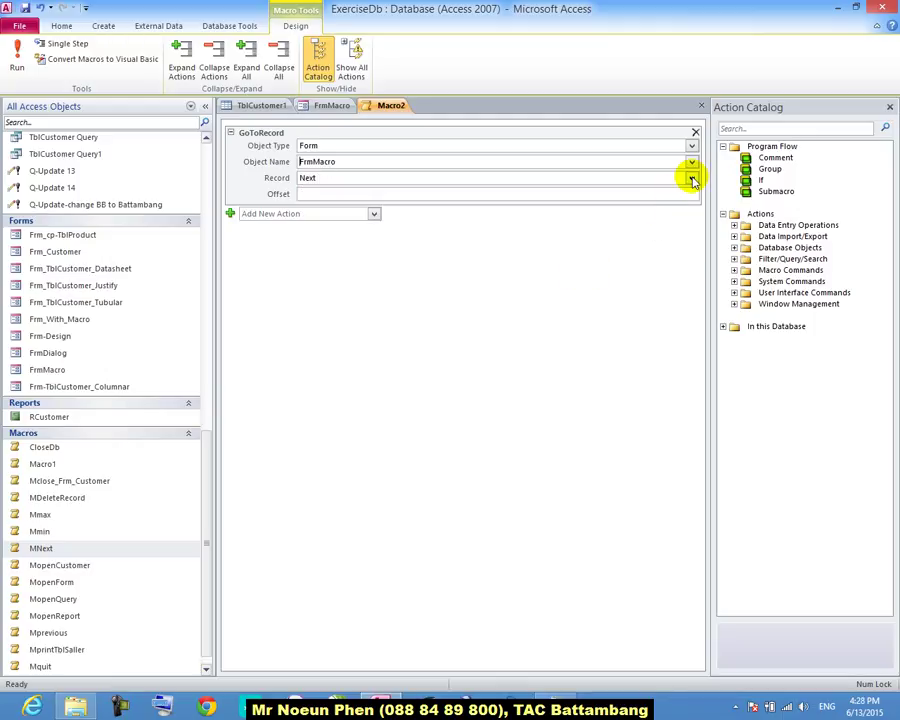
Set the GoToRecord action's record to New, save the macro as MNew and close it.
left_click(690, 177)
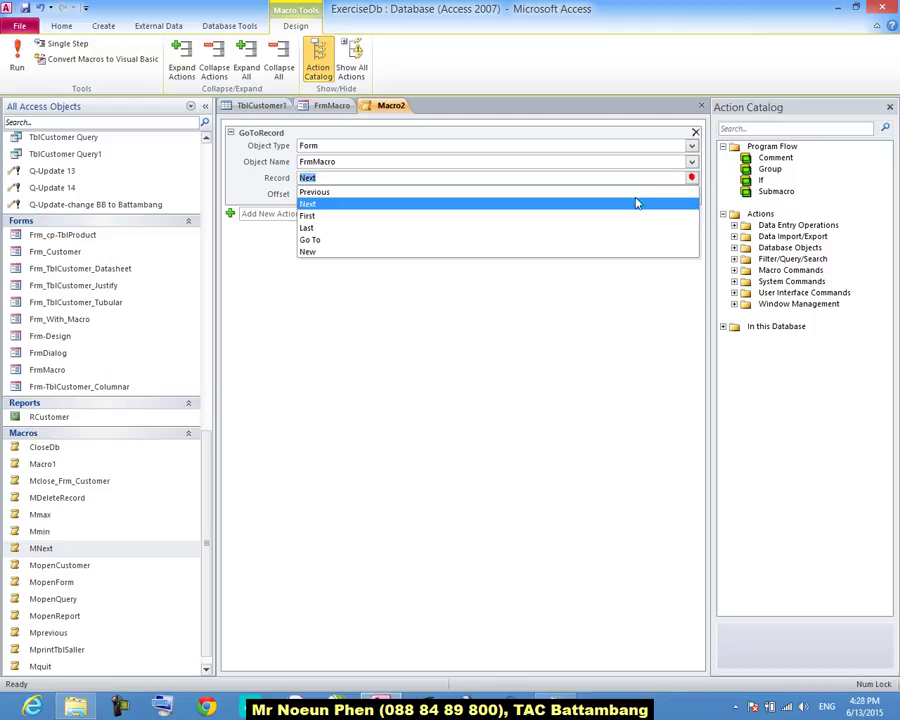
left_click(600, 252)
right_click(379, 105)
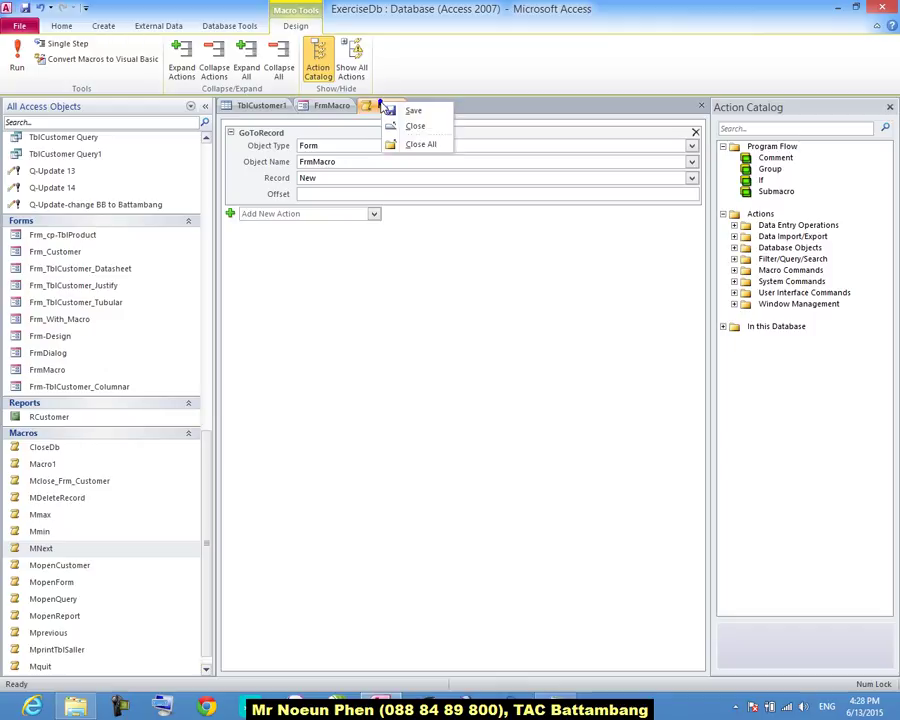
left_click(396, 111)
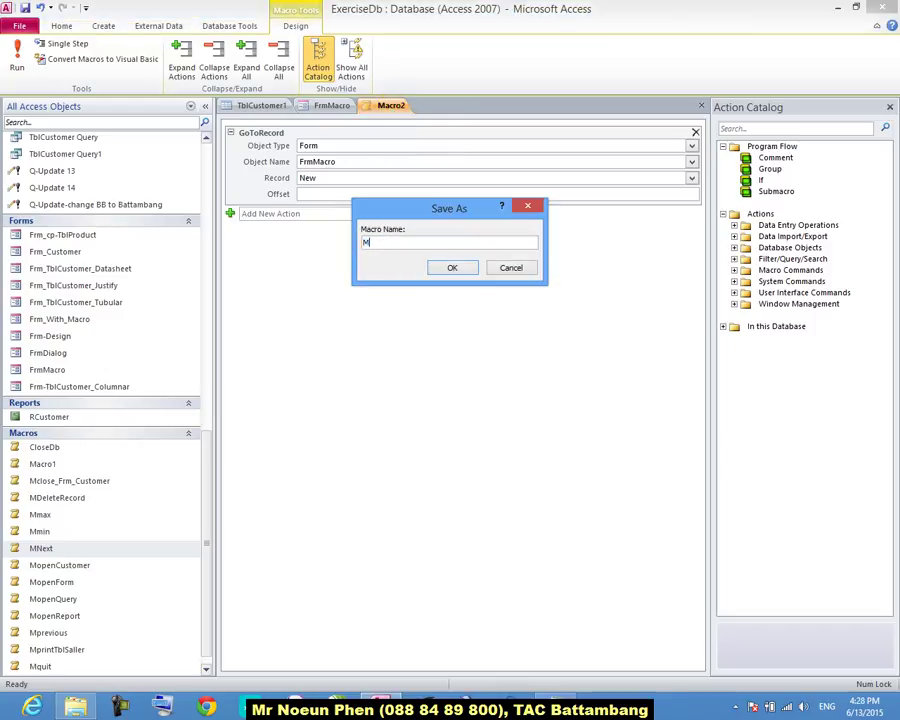
type("MNew")
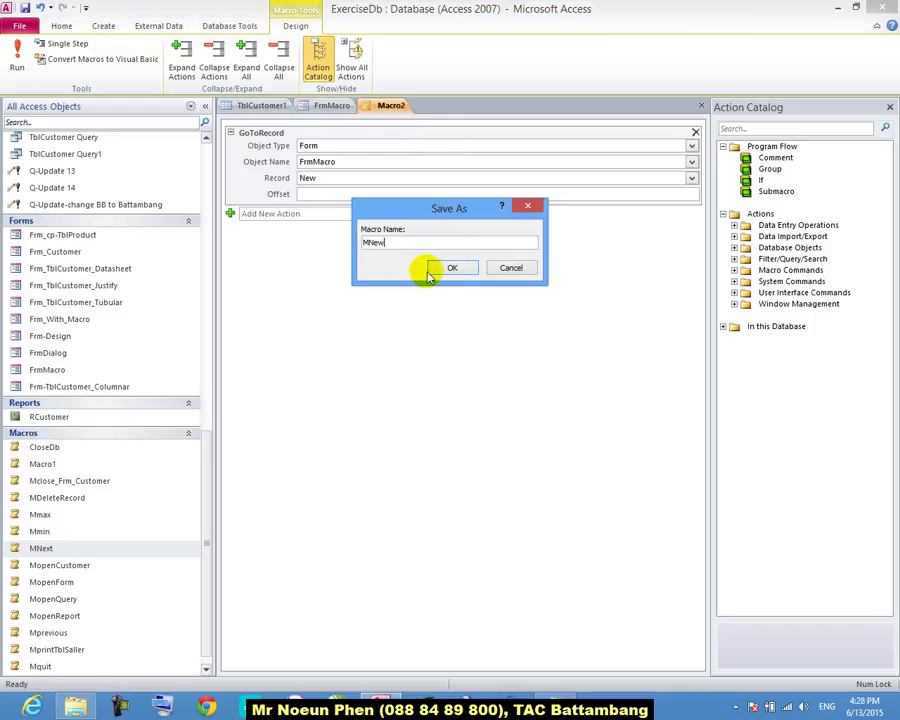
left_click(452, 267)
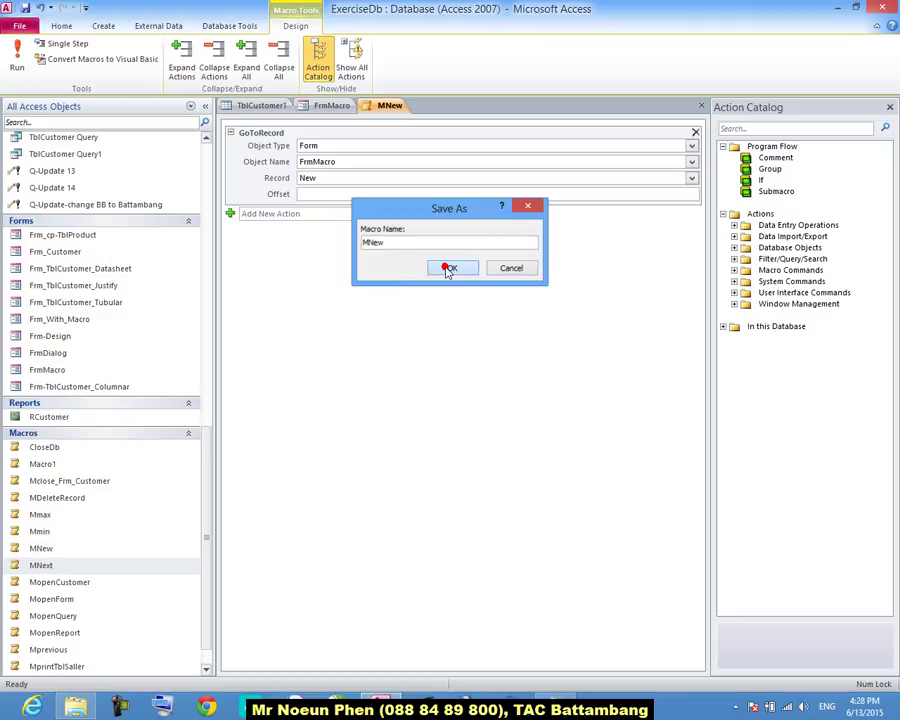
right_click(384, 105)
left_click(399, 129)
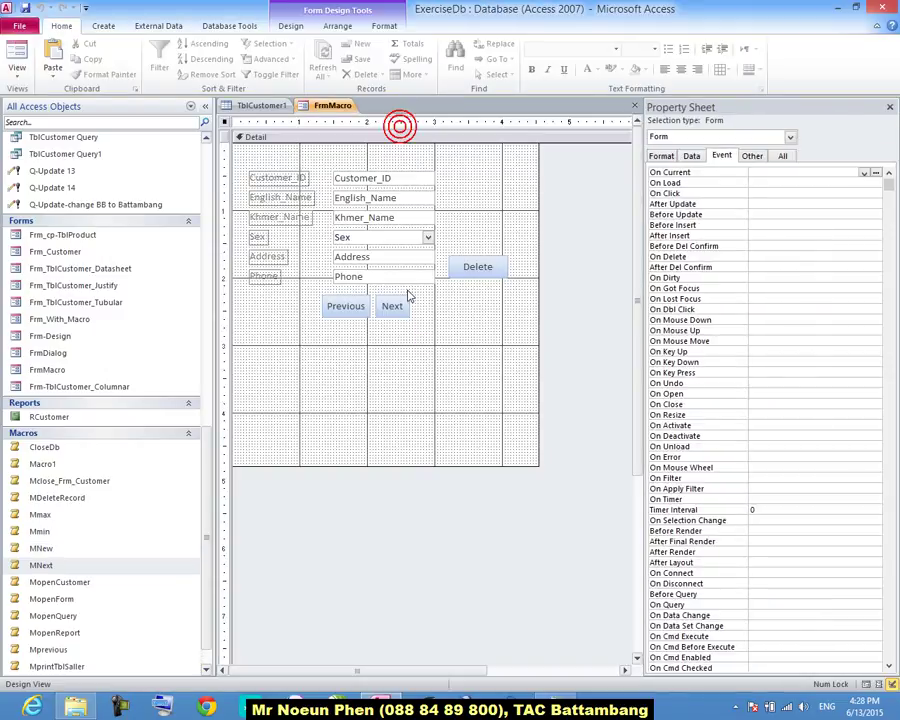
Duplicate the Delete button on FrmMacro and caption the copy "Add New".
left_click(490, 262)
key("ctrl+c")
key("ctrl+v")
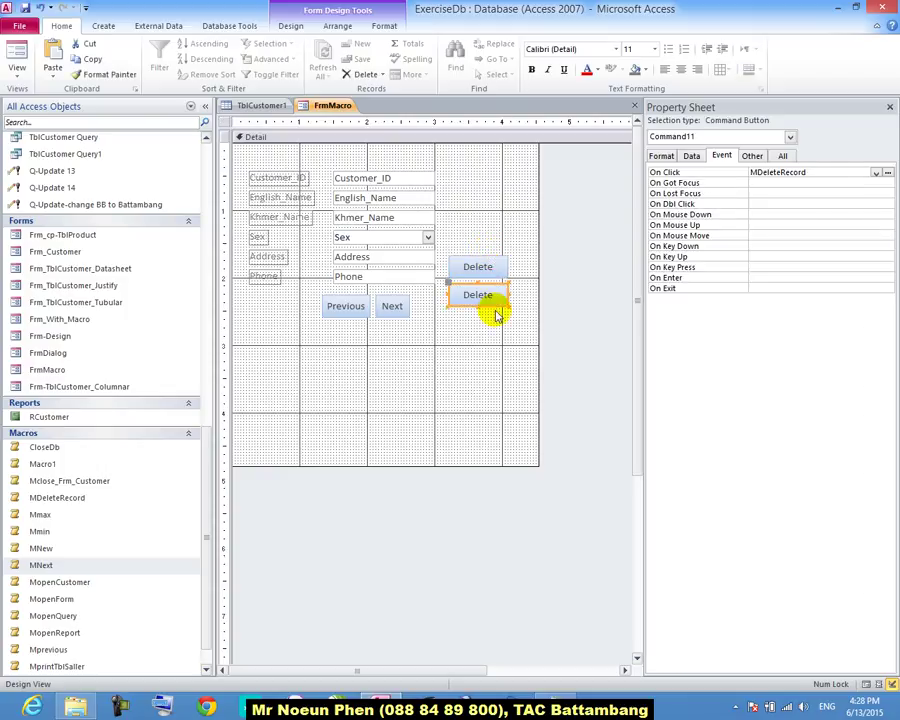
double_click(490, 298)
type("add")
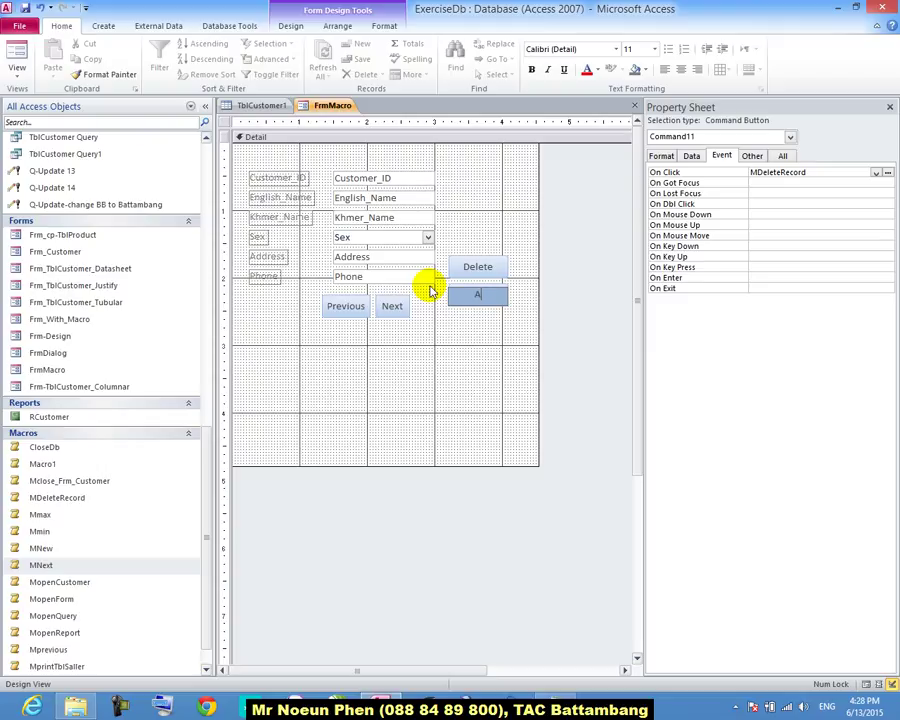
left_click(474, 351)
Move the Add New button above the Delete button, level with the Customer_ID field.
left_click_drag(468, 297, 463, 185)
left_click(491, 232)
left_click(484, 190)
left_click(483, 185)
left_click(488, 203)
left_click(488, 192)
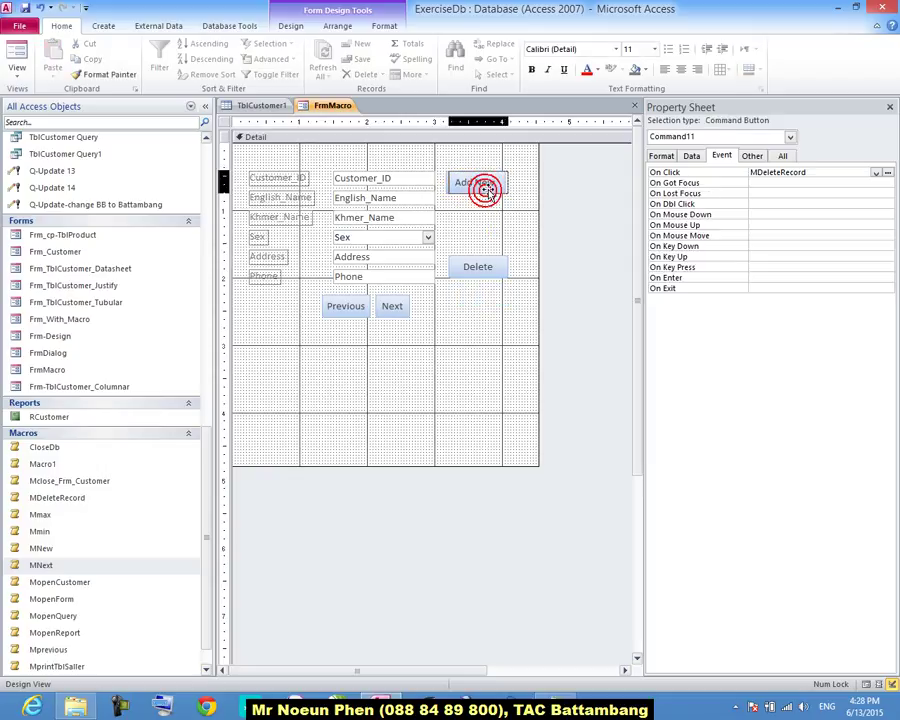
left_click(487, 213)
Assign the MNew macro to the Add New button's On Click event and save FrmMacro.
left_click(478, 180)
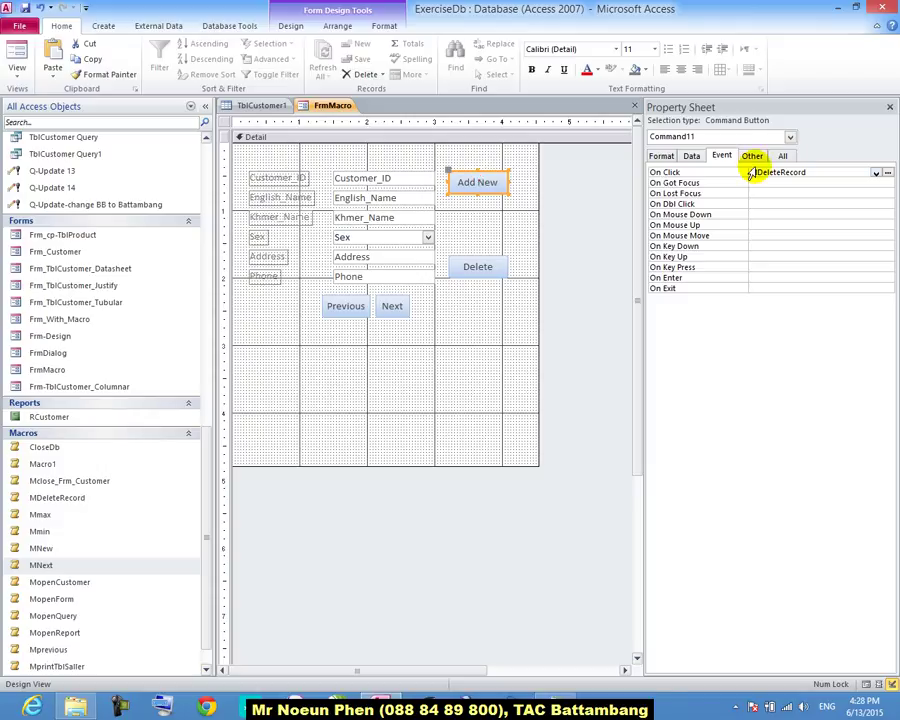
left_click(876, 172)
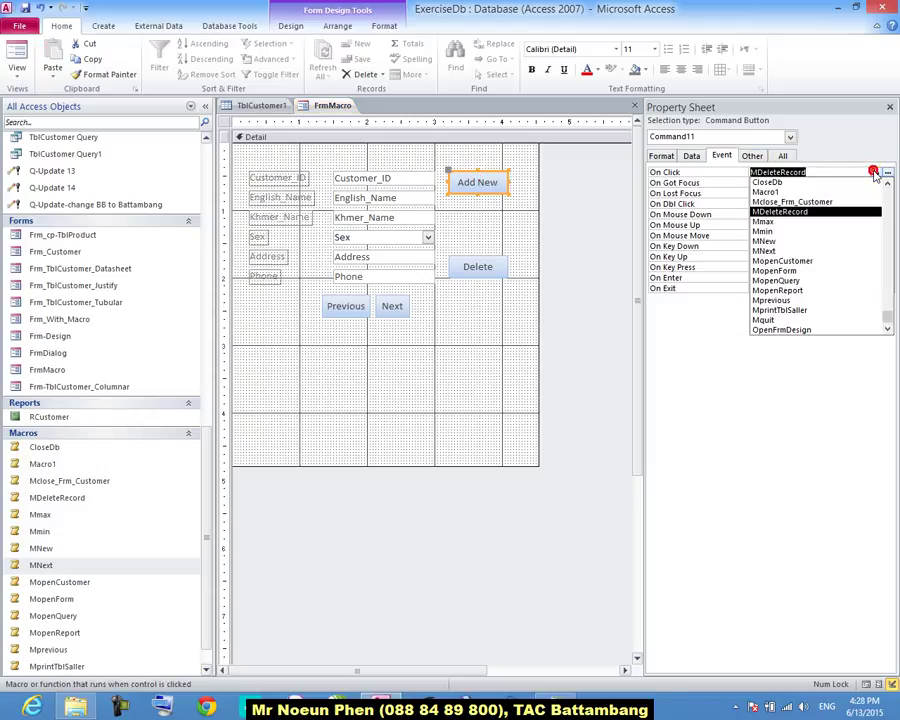
left_click(789, 241)
right_click(333, 107)
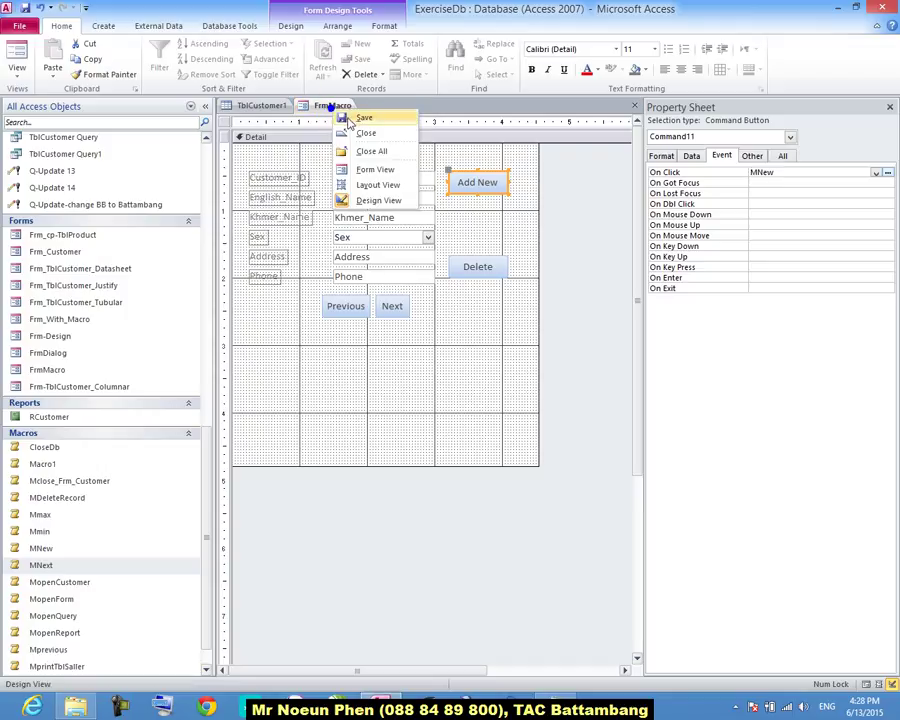
left_click(349, 118)
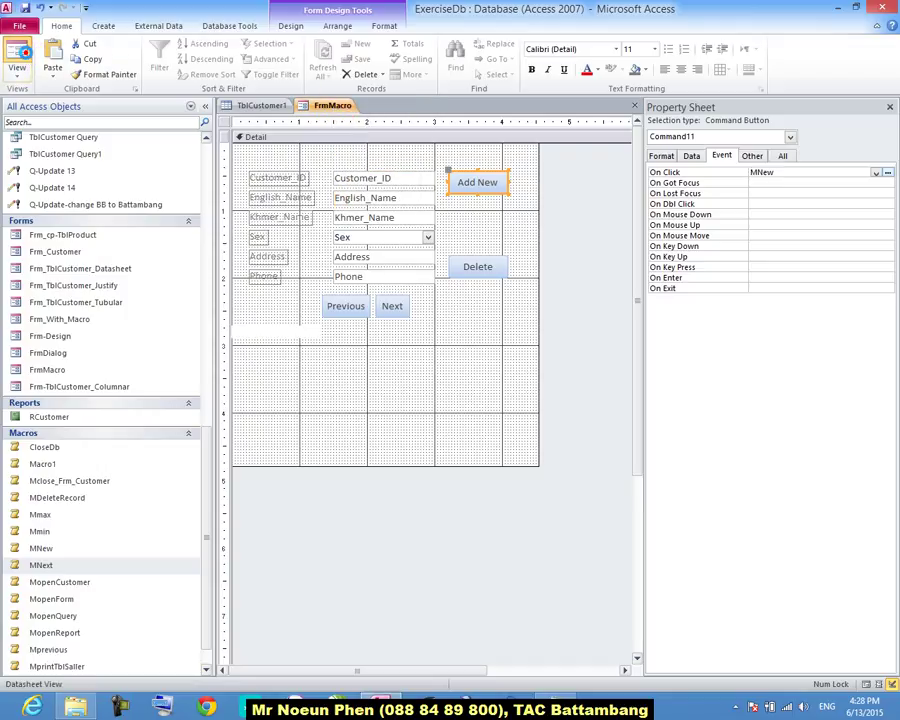
Show FrmMacro in Form view beside the TblCustomer1 datasheet and start a blank record with the Add New button.
left_click(17, 56)
left_click(281, 106)
left_click_drag(303, 127, 265, 127)
left_click(428, 172)
Fill in the new customer's ID, names, sex Male, address and phone, save the record by using Add New again, and refresh TblCustomer1.
left_click(373, 164)
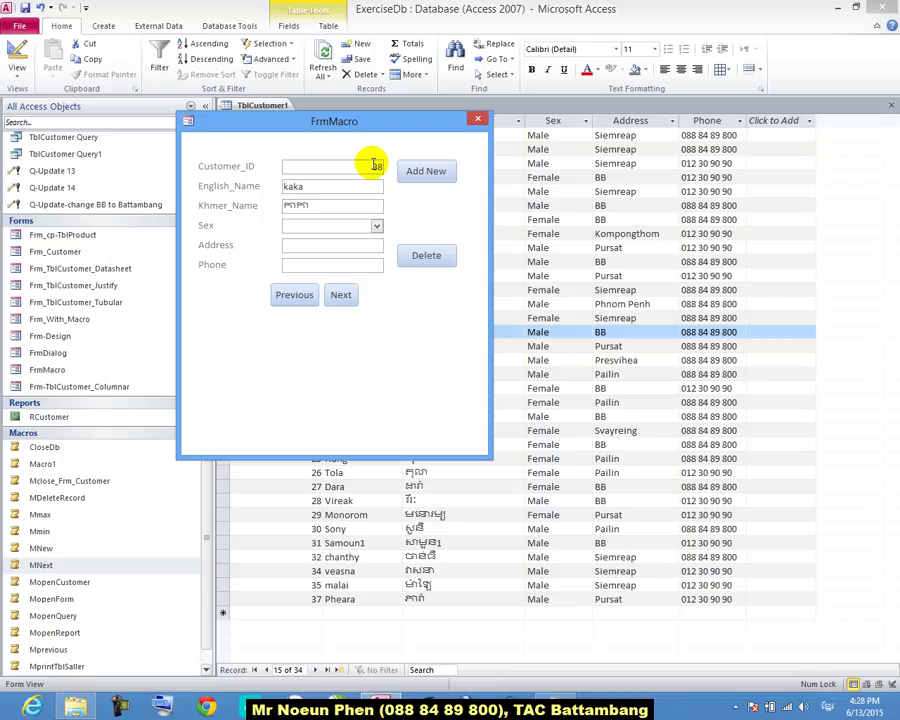
type("m")
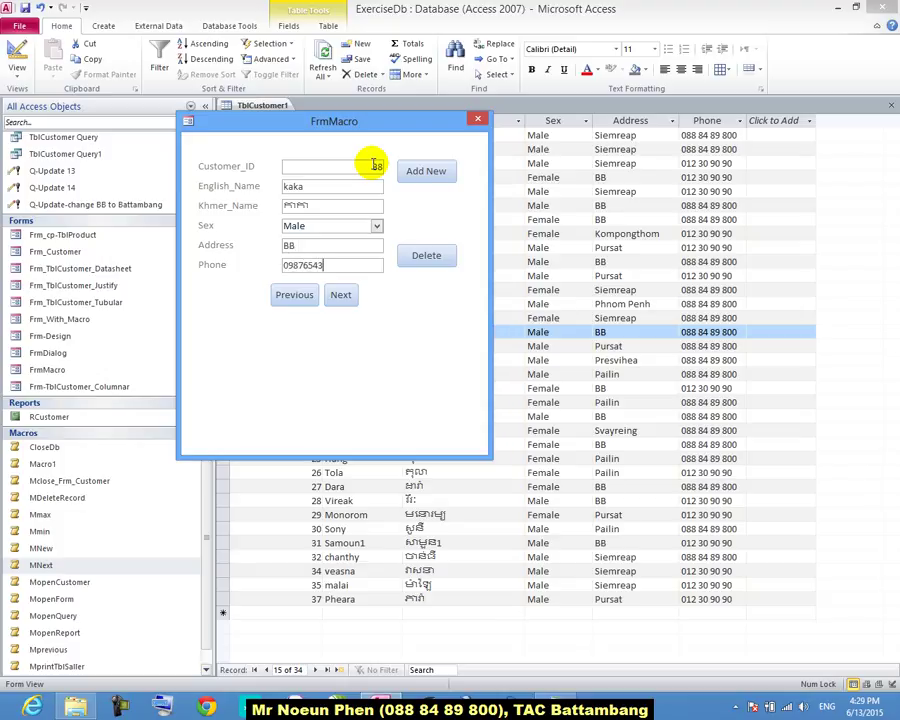
left_click(420, 171)
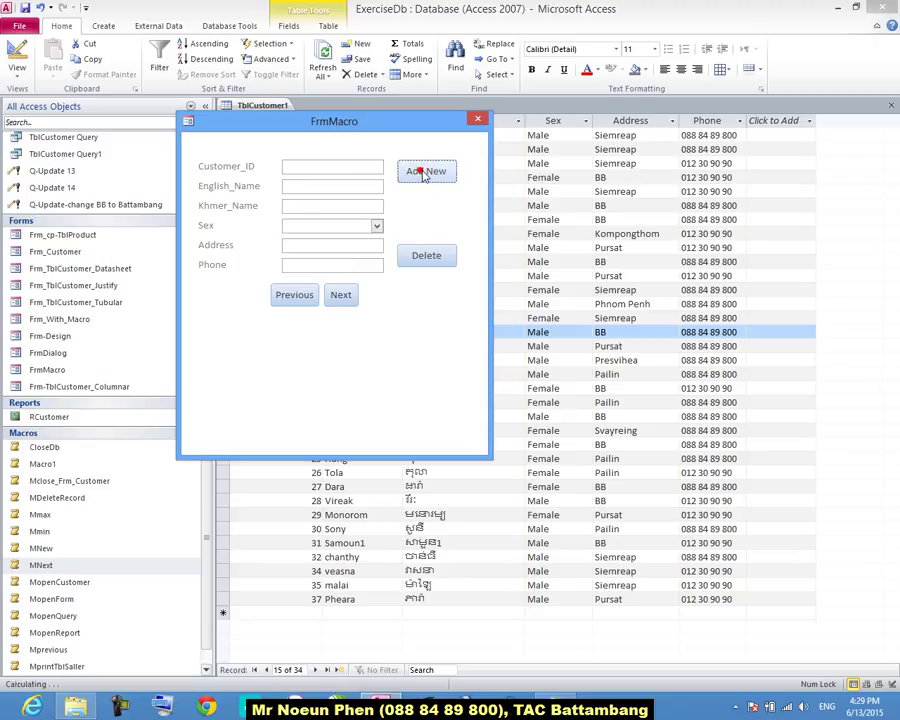
left_click(323, 55)
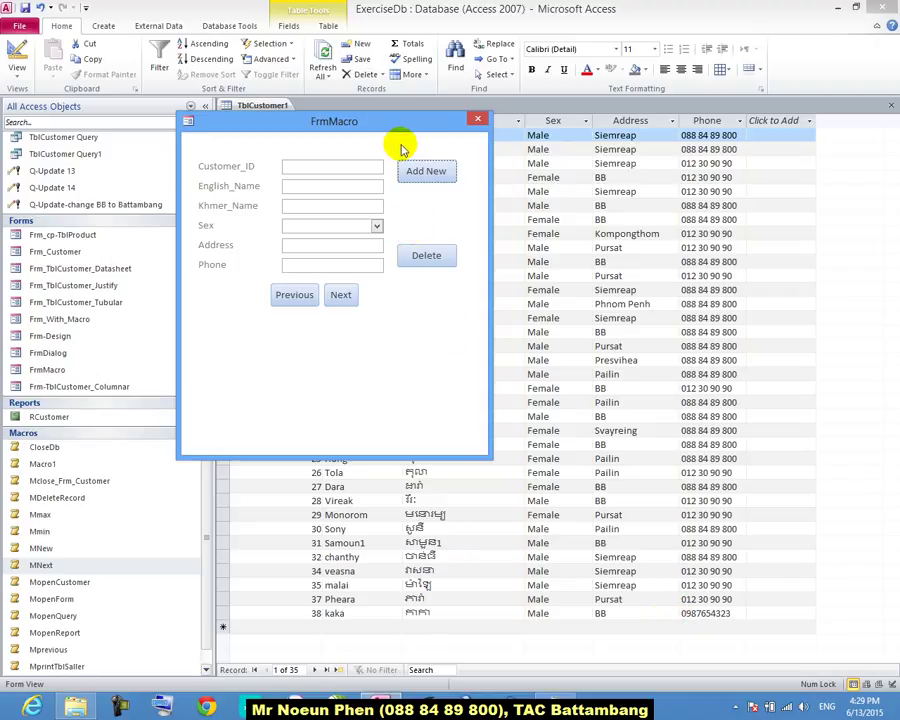
Fill in another customer record reusing the previous Customer_ID, try to save it with Add New, and stop the MNew macro.
left_click(308, 166)
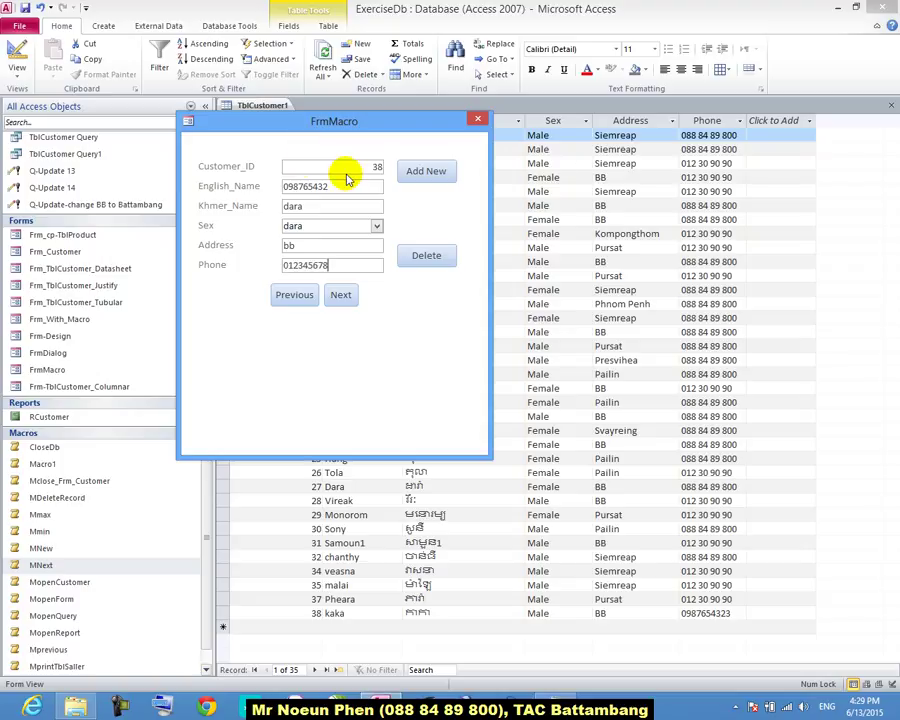
left_click(425, 173)
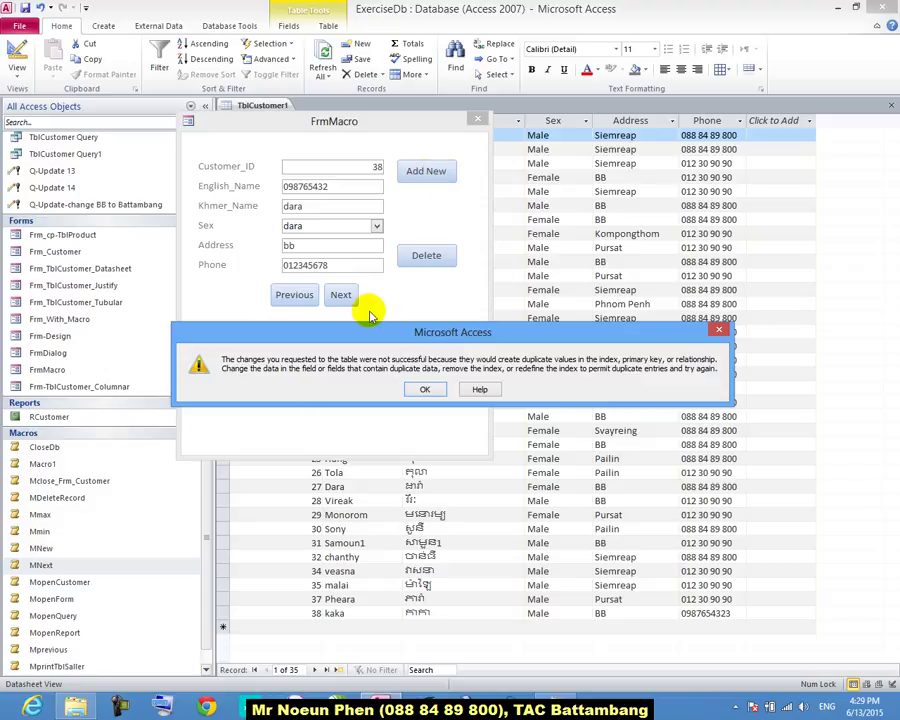
left_click(418, 391)
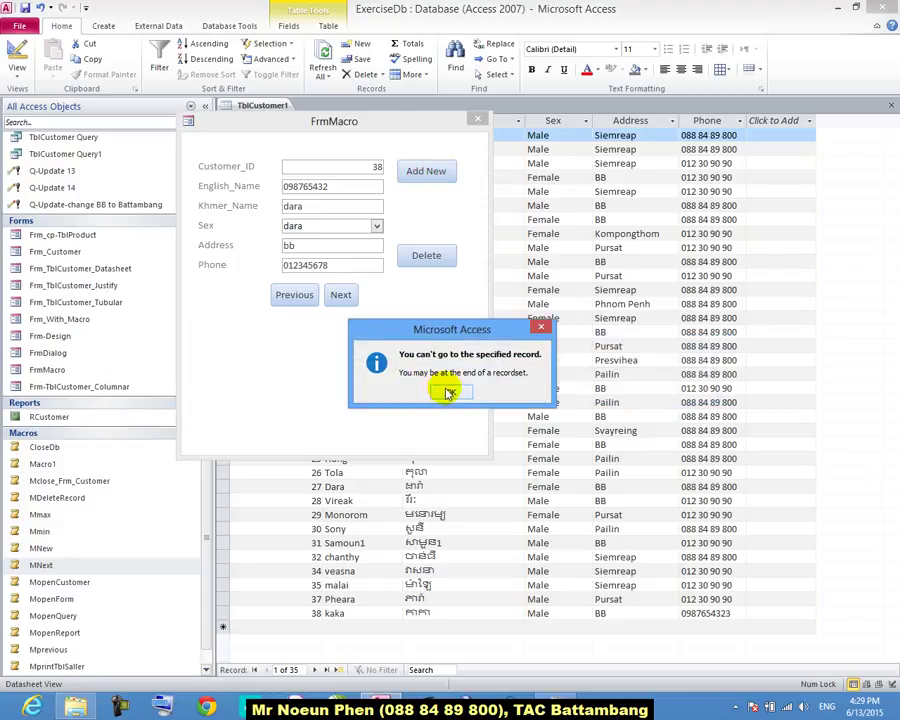
left_click(449, 389)
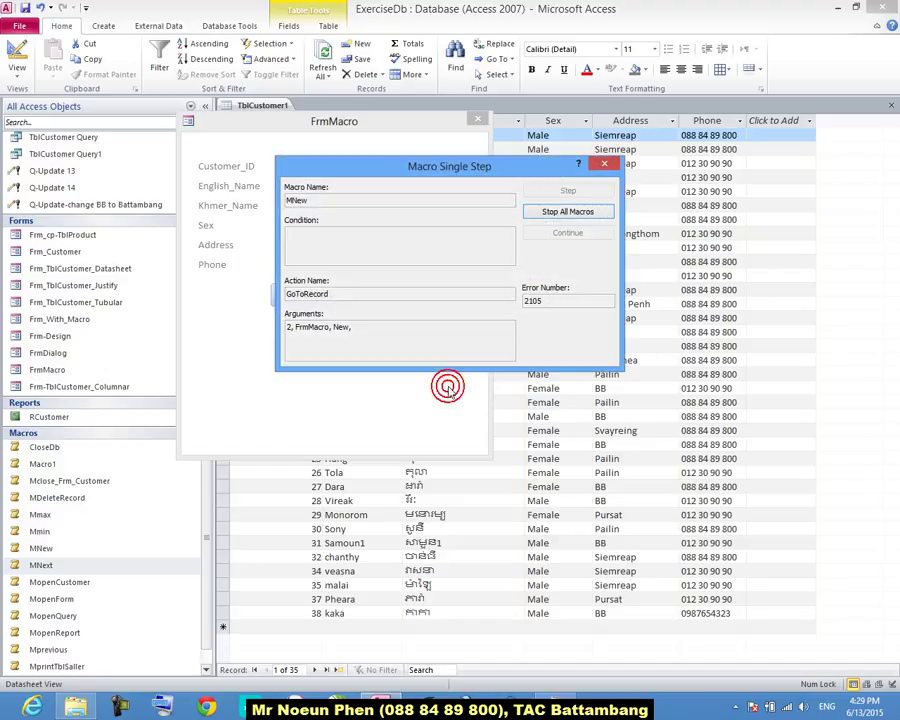
left_click(605, 163)
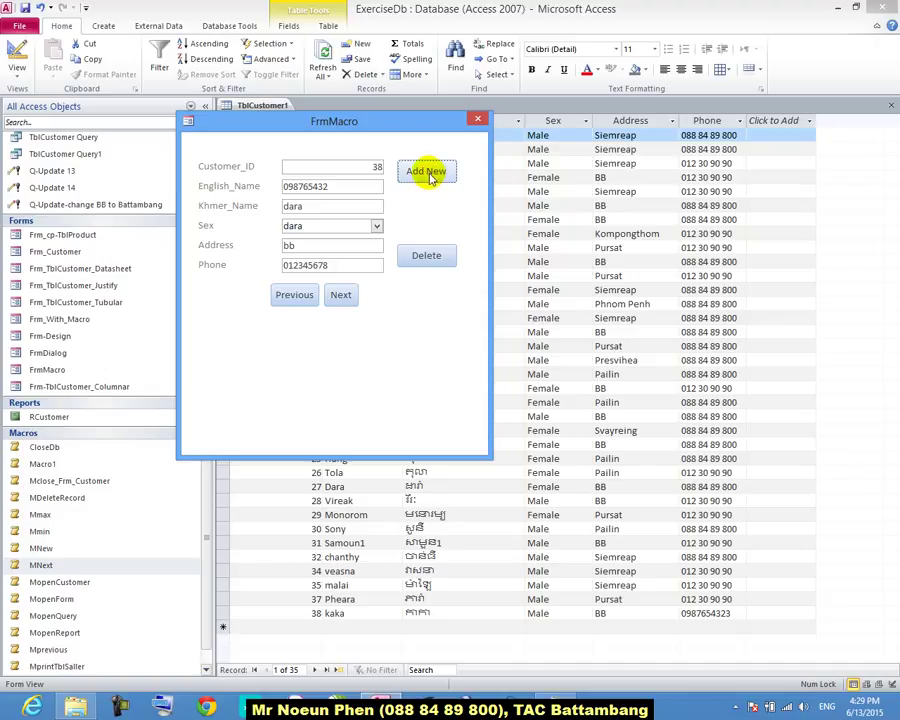
Return FrmMacro to Design view, discarding the unsaved duplicate record.
right_click(448, 223)
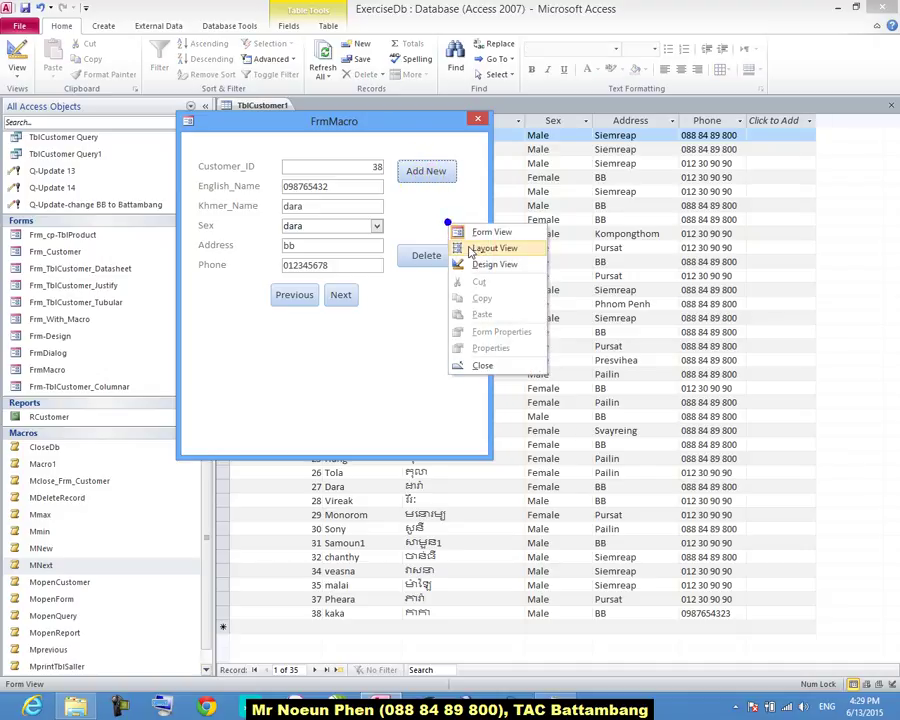
left_click(476, 255)
left_click(423, 255)
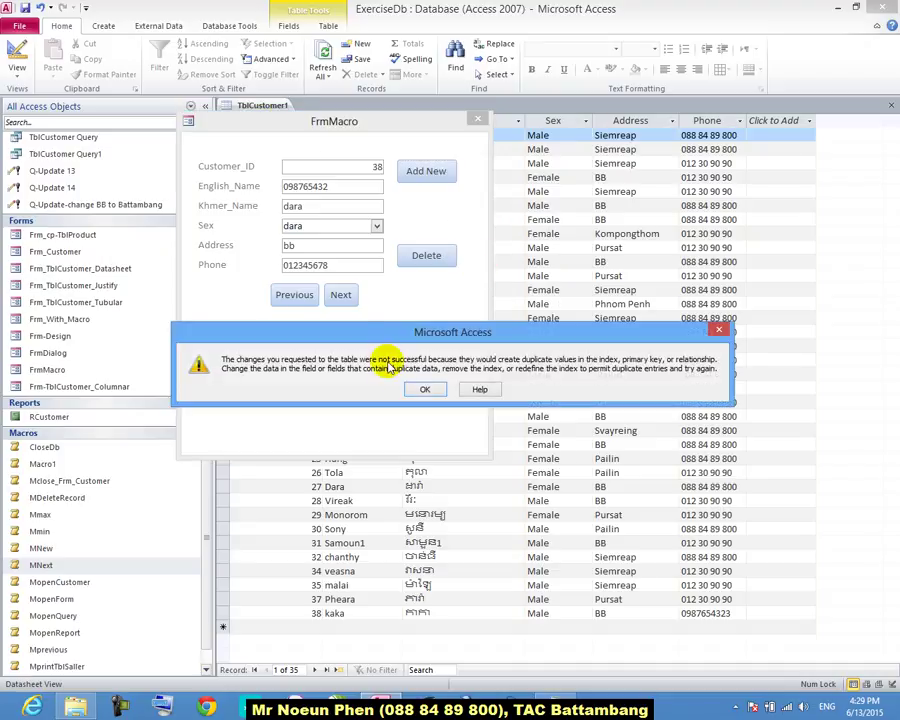
left_click(424, 389)
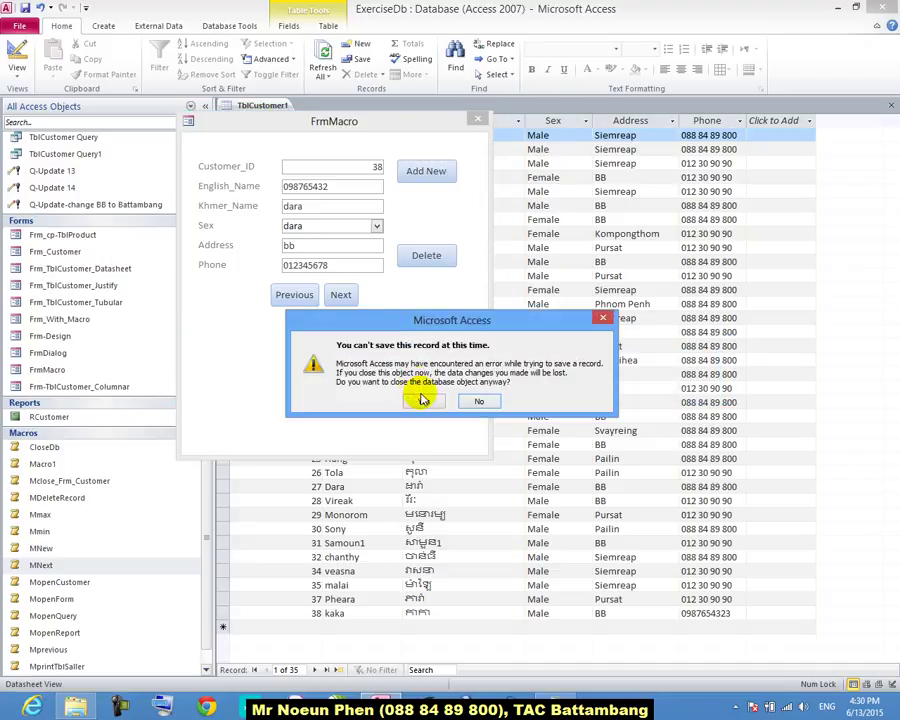
left_click(423, 399)
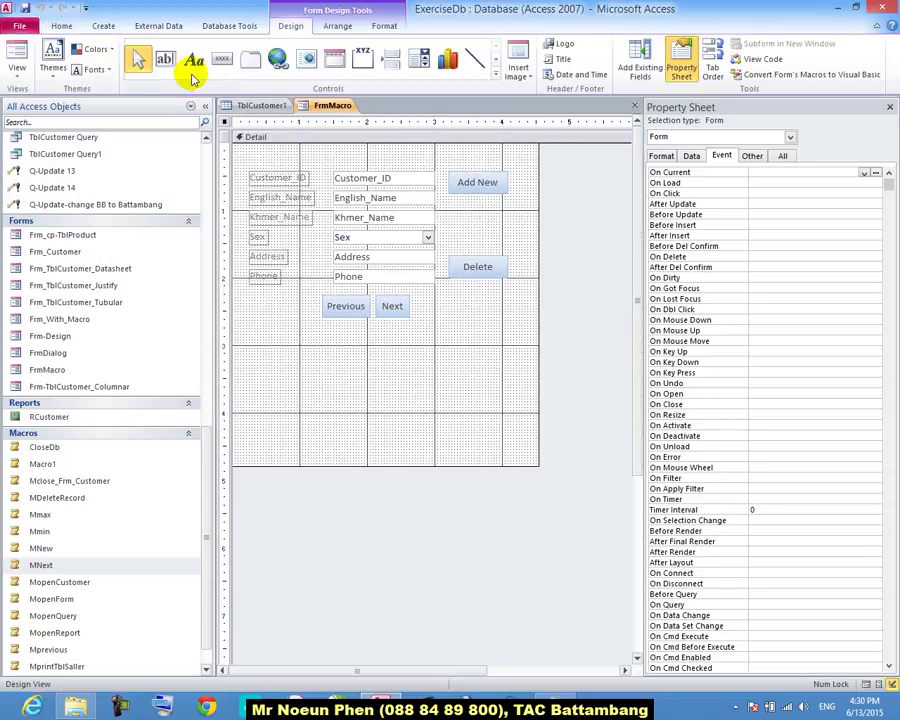
Insert a command button below Add New using the wizard's Record Operations action Add New Record, with its default picture and name.
left_click(222, 58)
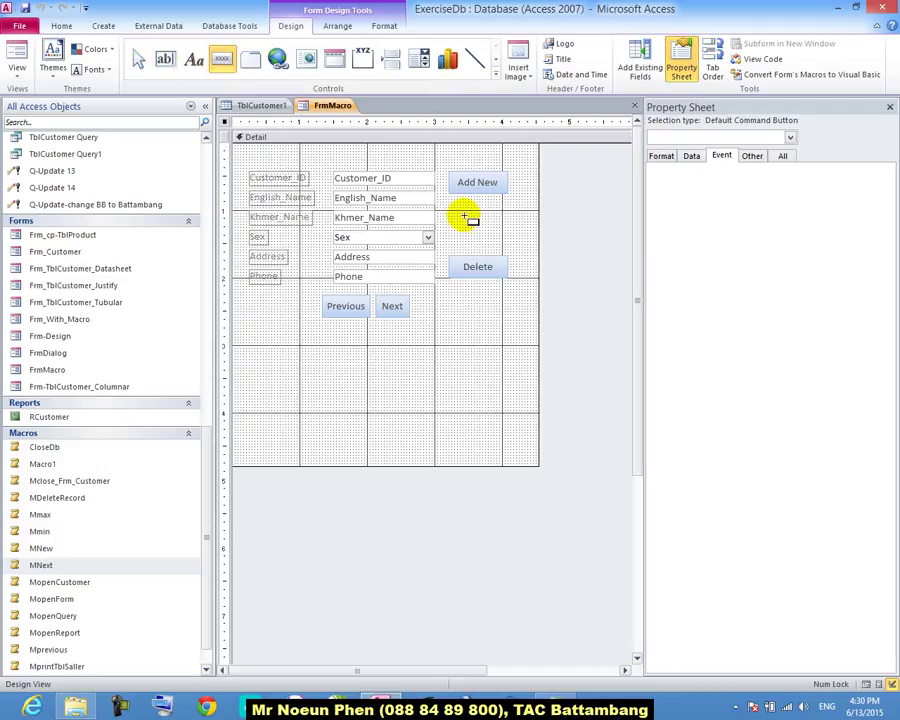
left_click_drag(449, 195, 508, 216)
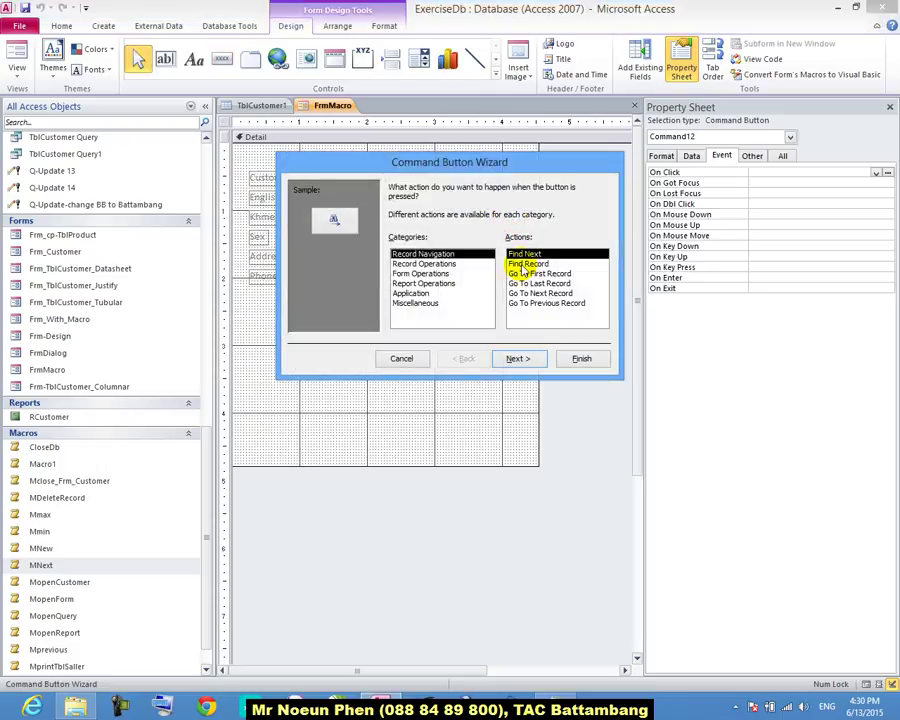
left_click(460, 264)
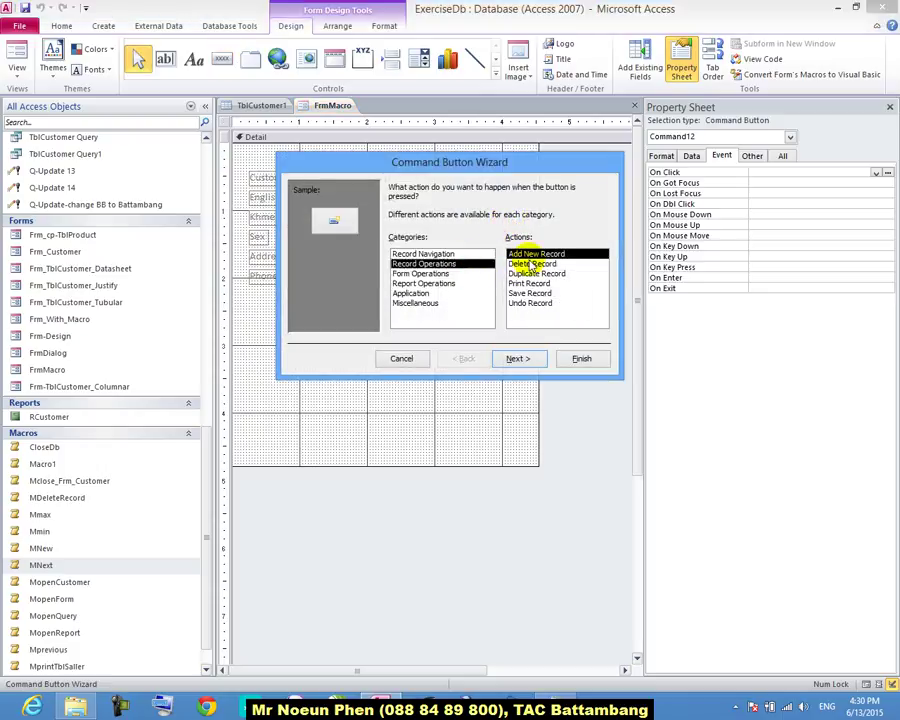
left_click(527, 359)
left_click(527, 359)
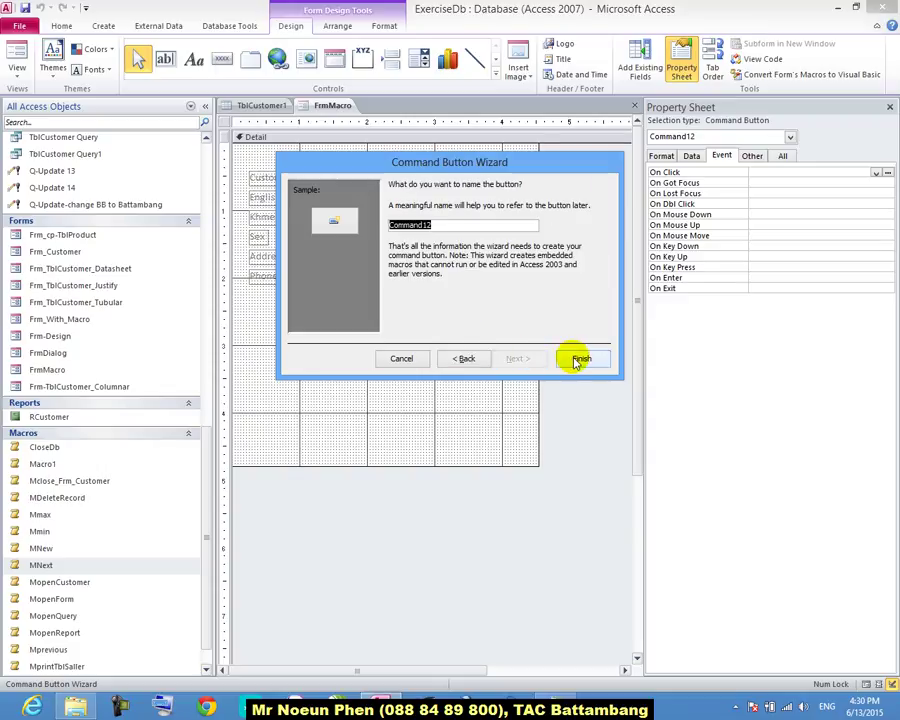
left_click(580, 358)
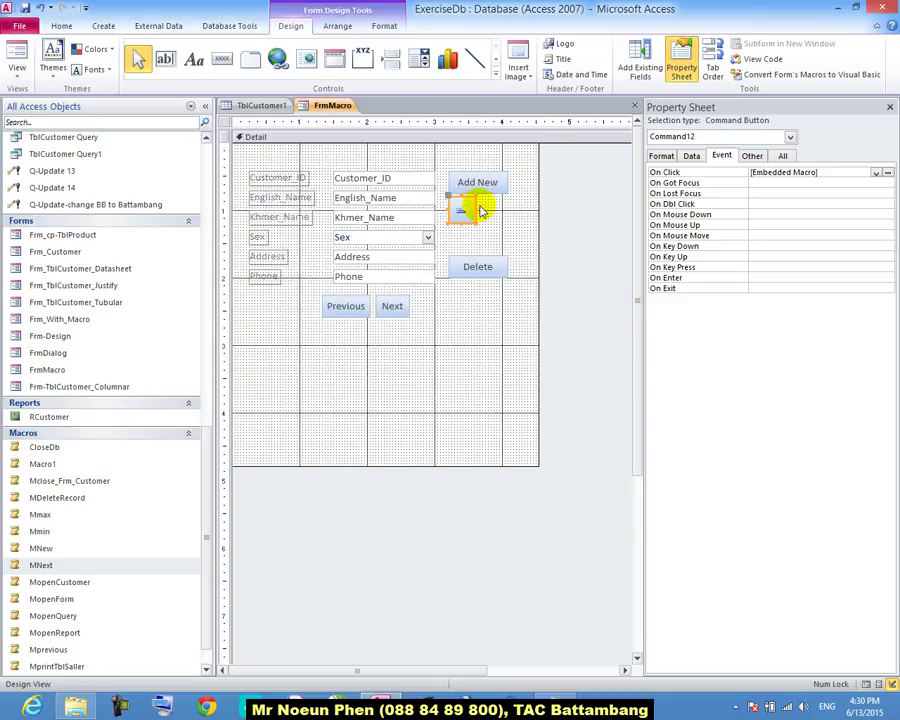
Widen the new picture button to match the Add New button and save FrmMacro.
left_click_drag(478, 208, 507, 205)
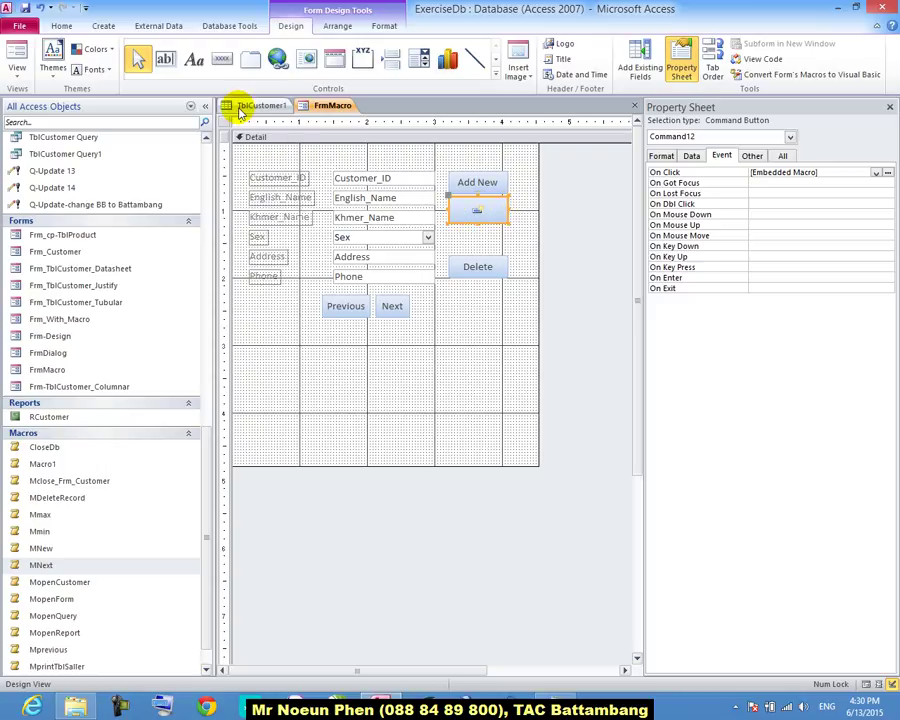
right_click(317, 104)
left_click(331, 111)
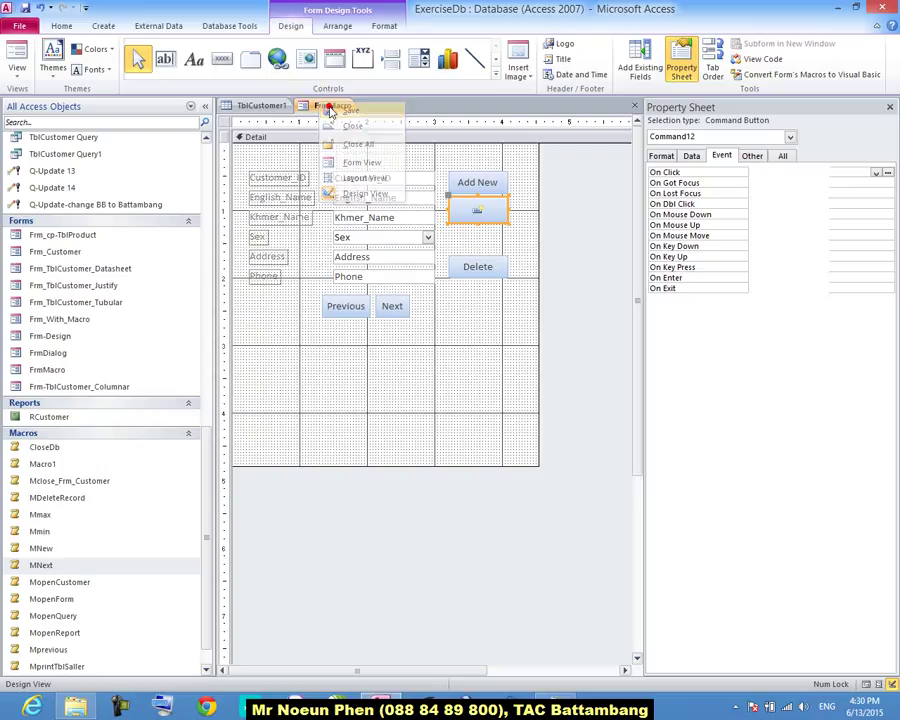
In Form view, start a record with the picture button and fill in a duplicate Customer_ID, names, sex Male, address and phone.
left_click(12, 58)
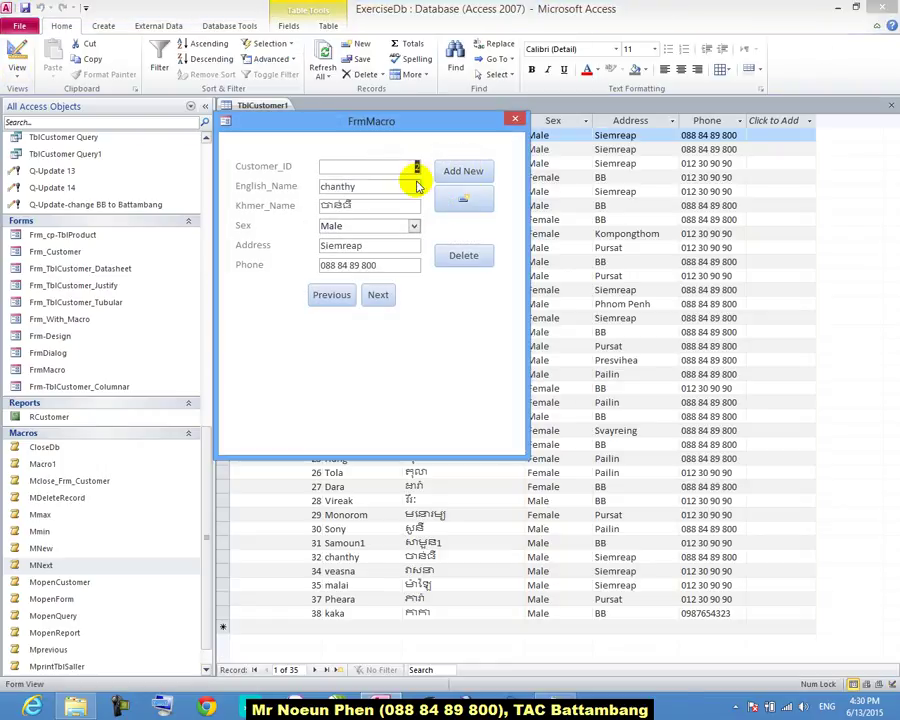
left_click(463, 200)
left_click(403, 165)
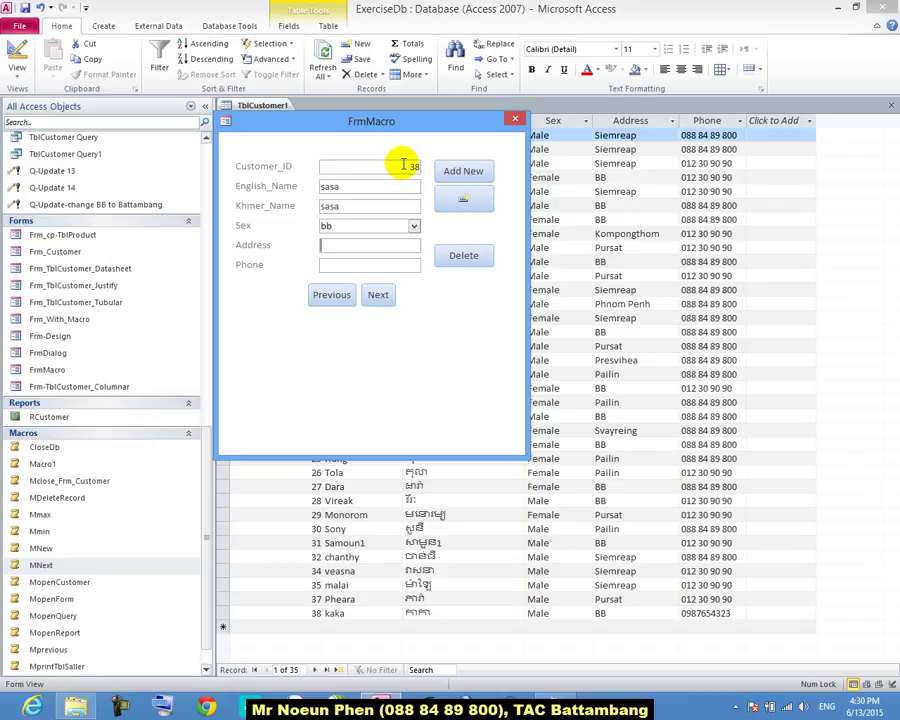
left_click(414, 226)
left_click(374, 241)
left_click(376, 244)
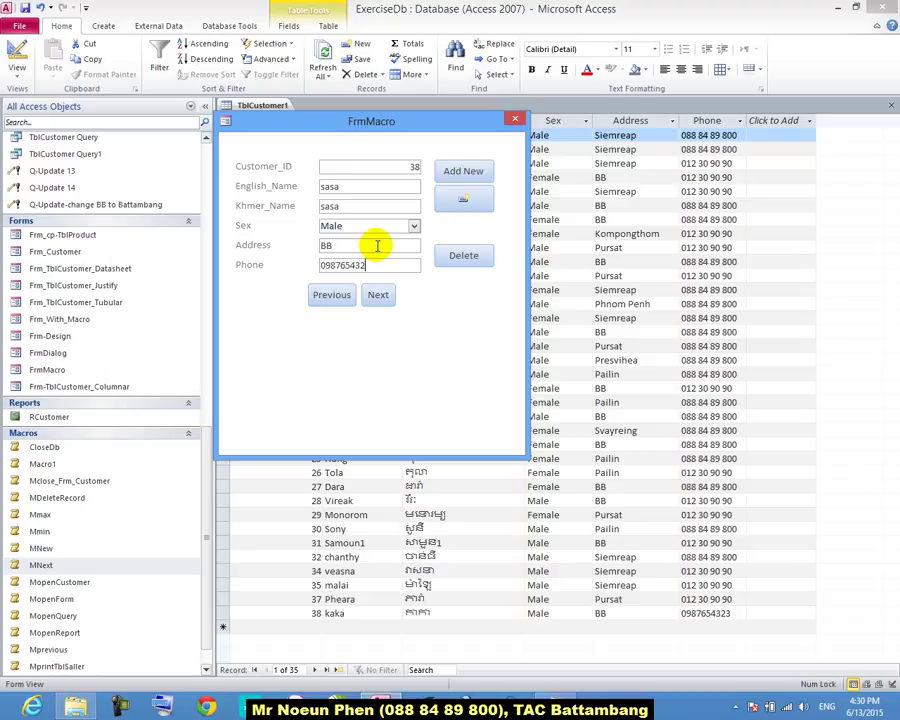
Try twice to save the duplicate customer record with the picture button, dismissing the message each time.
left_click(463, 200)
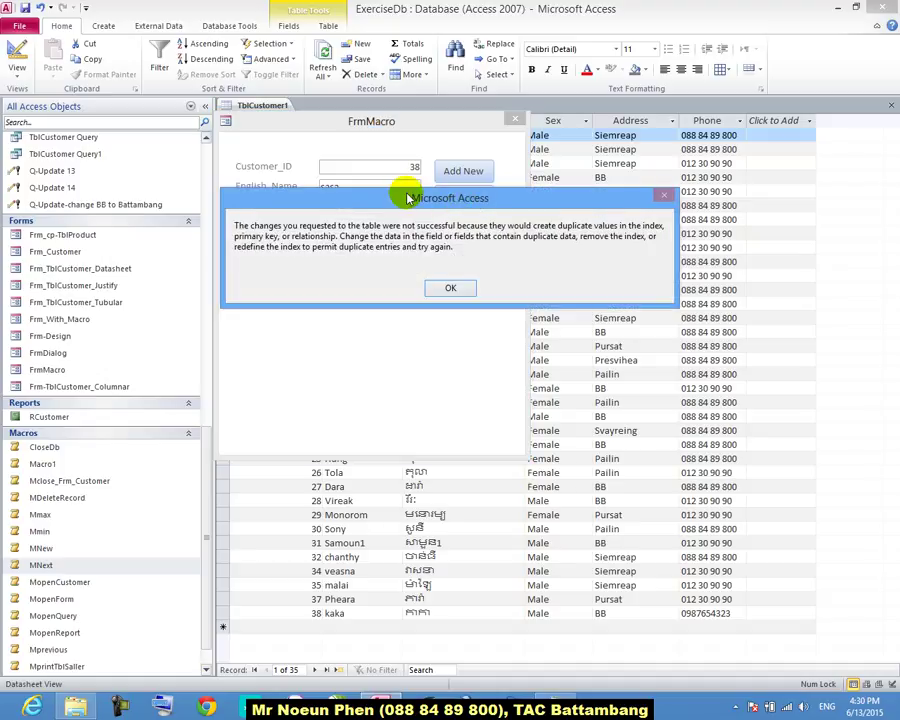
left_click_drag(410, 199, 502, 155)
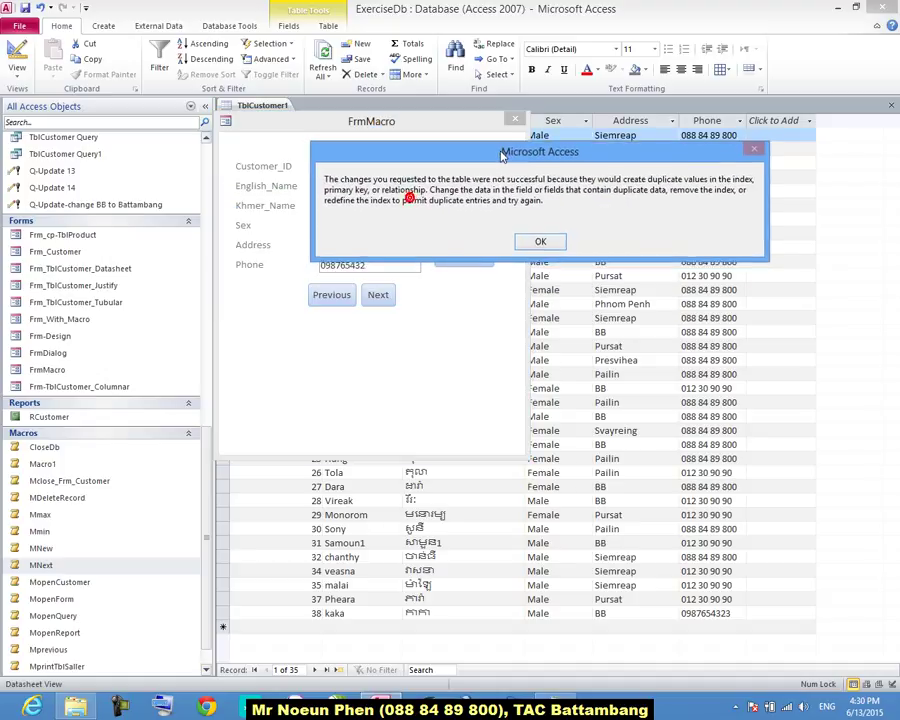
left_click(537, 239)
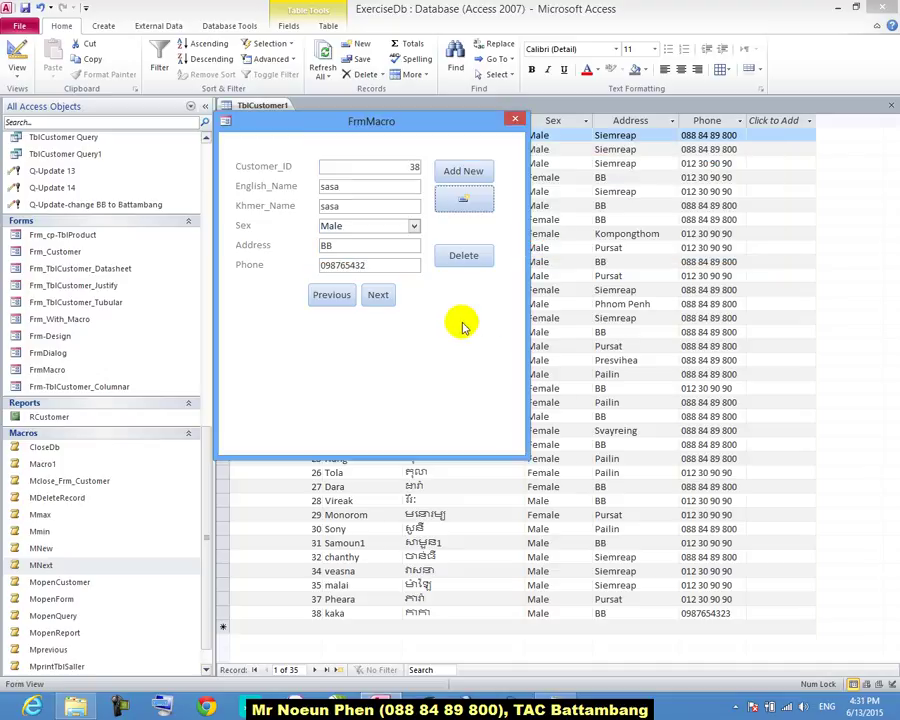
left_click(463, 201)
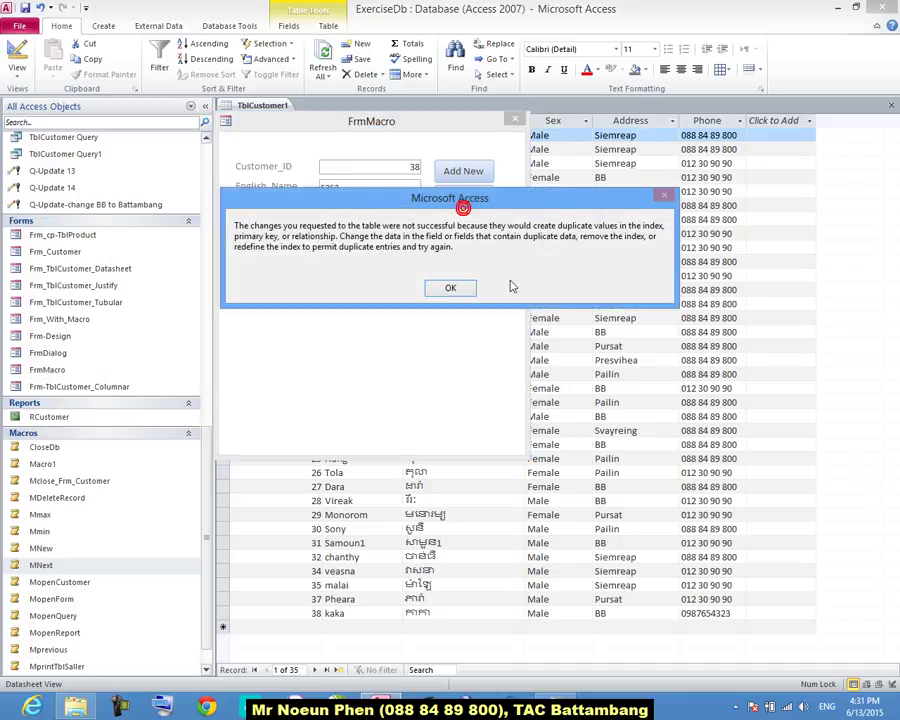
left_click(455, 290)
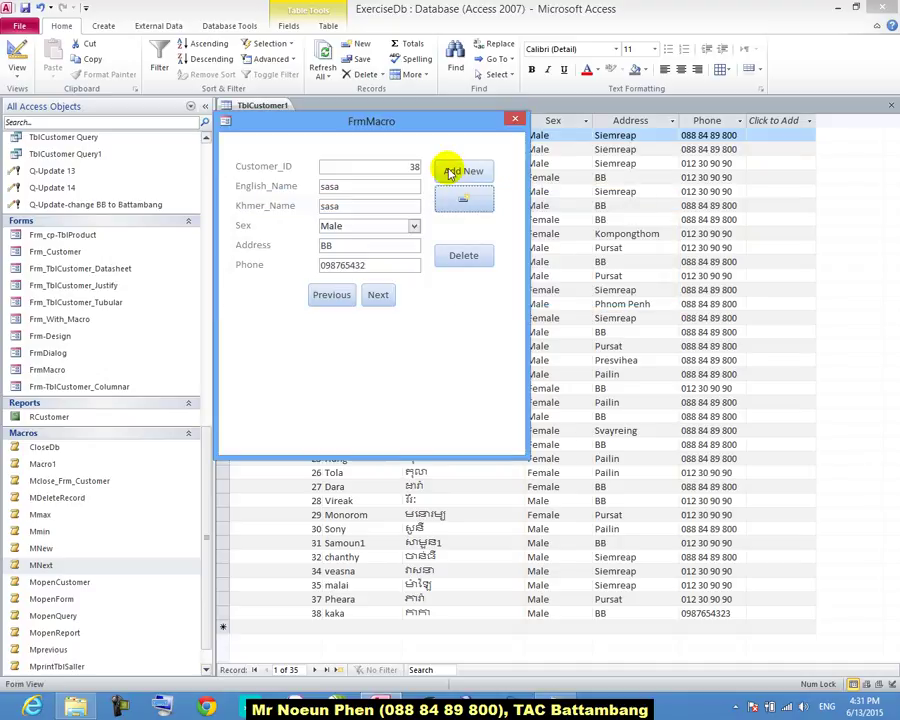
Compare the error handling by using Add New on the duplicate record, stopping its macro, and trying the picture button once more.
left_click(449, 171)
left_click(425, 388)
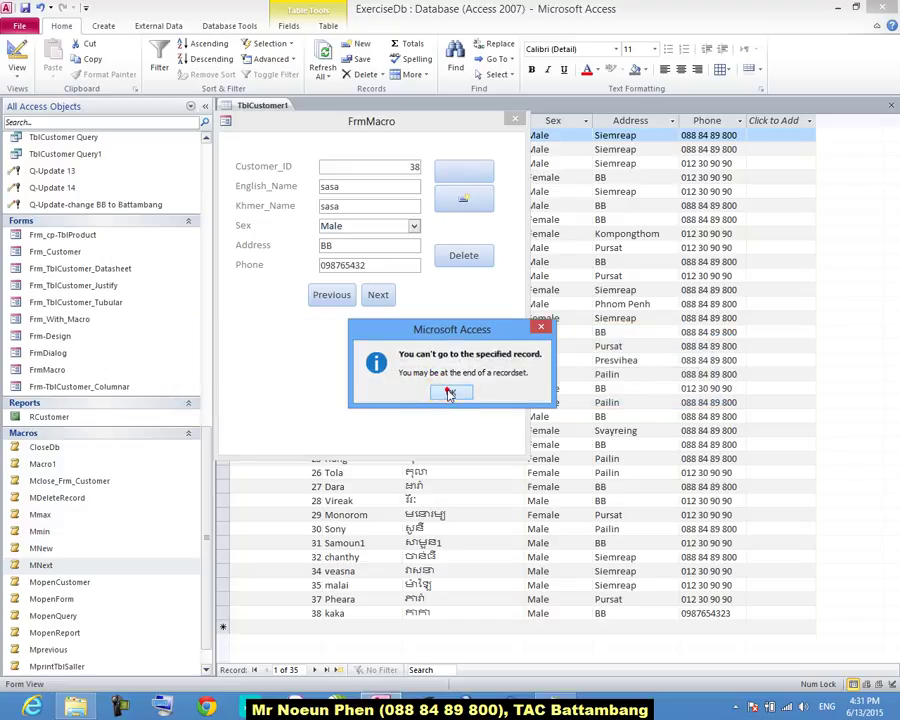
left_click(447, 390)
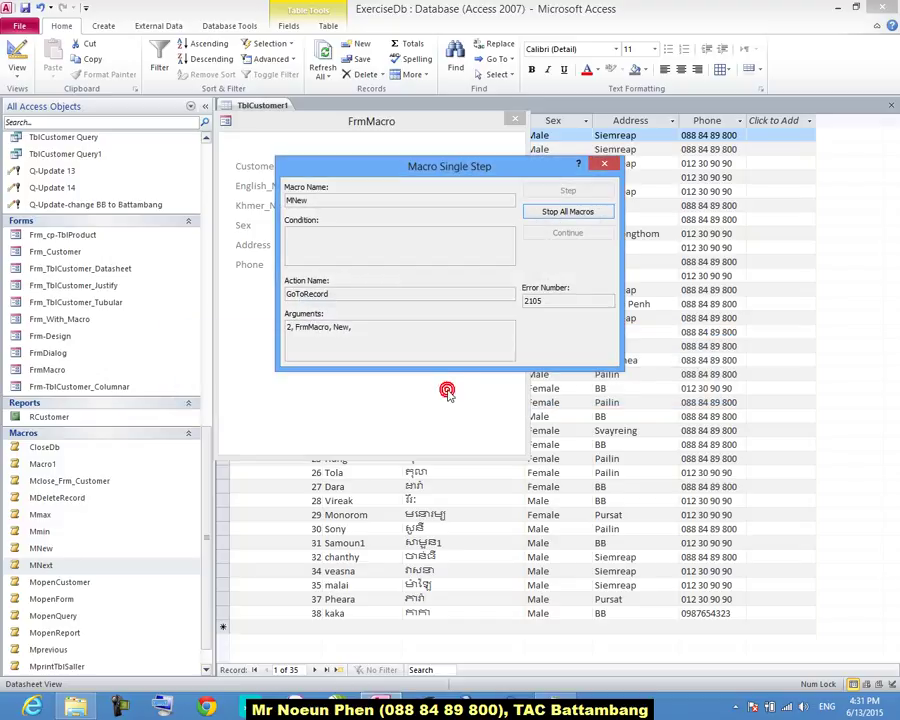
left_click(605, 166)
left_click(460, 203)
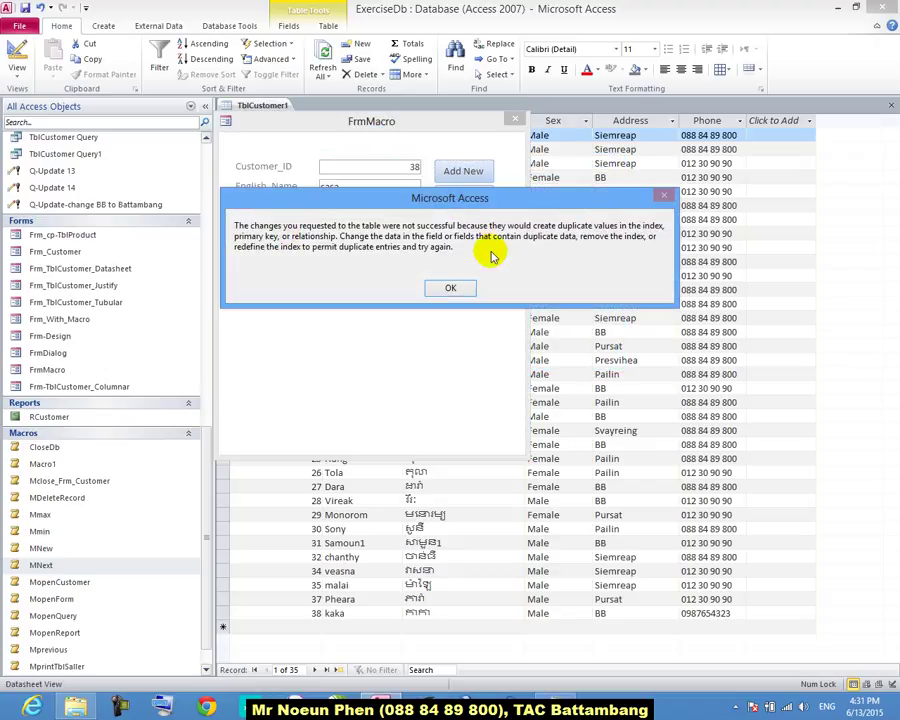
left_click(458, 287)
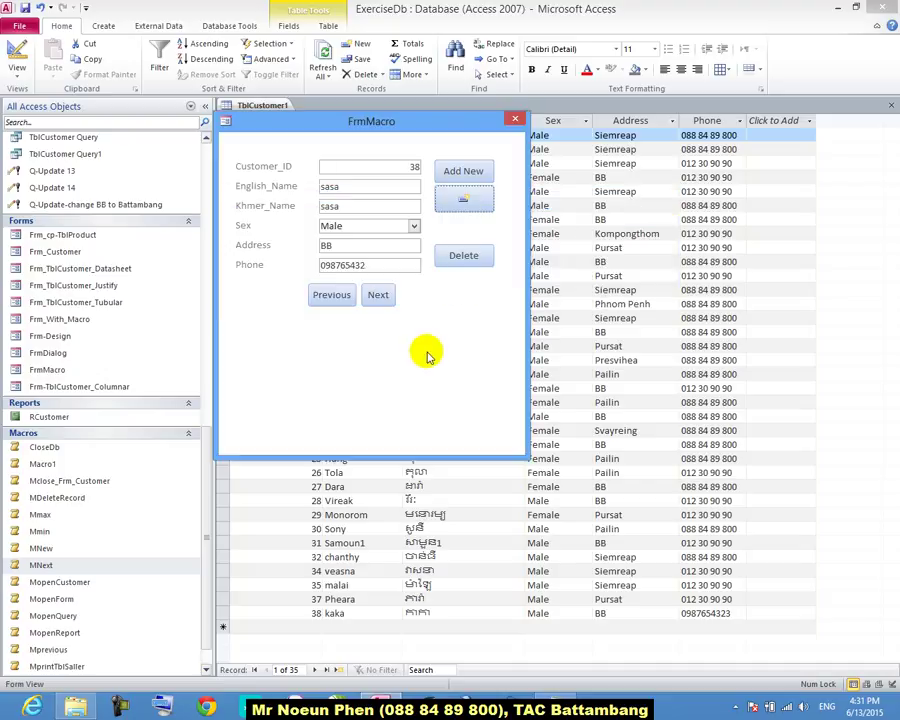
Switch FrmMacro back to Design view and abandon the unsaved test record.
right_click(506, 232)
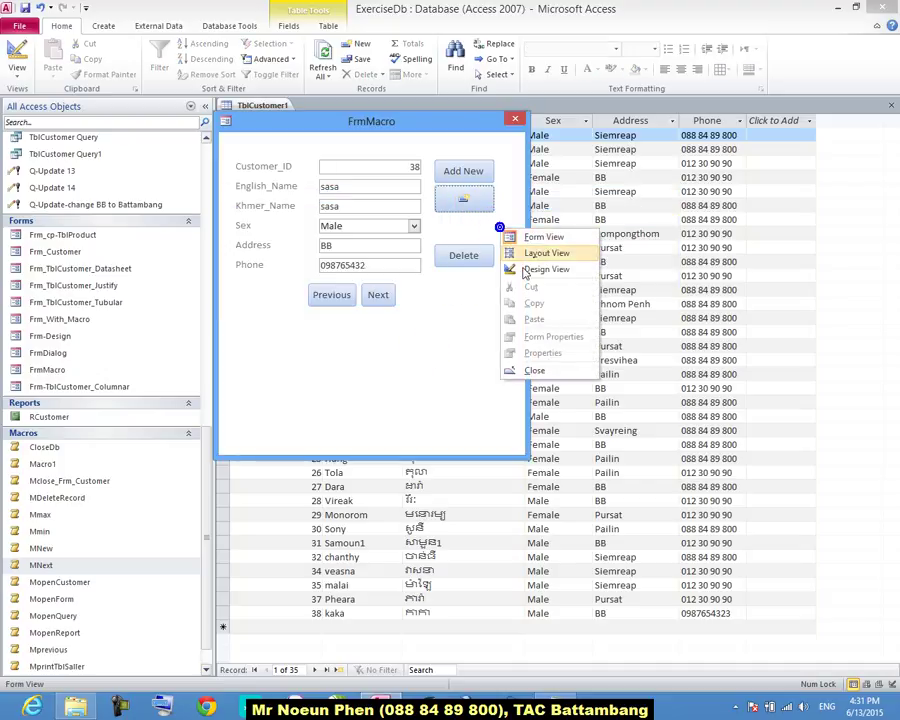
left_click(522, 268)
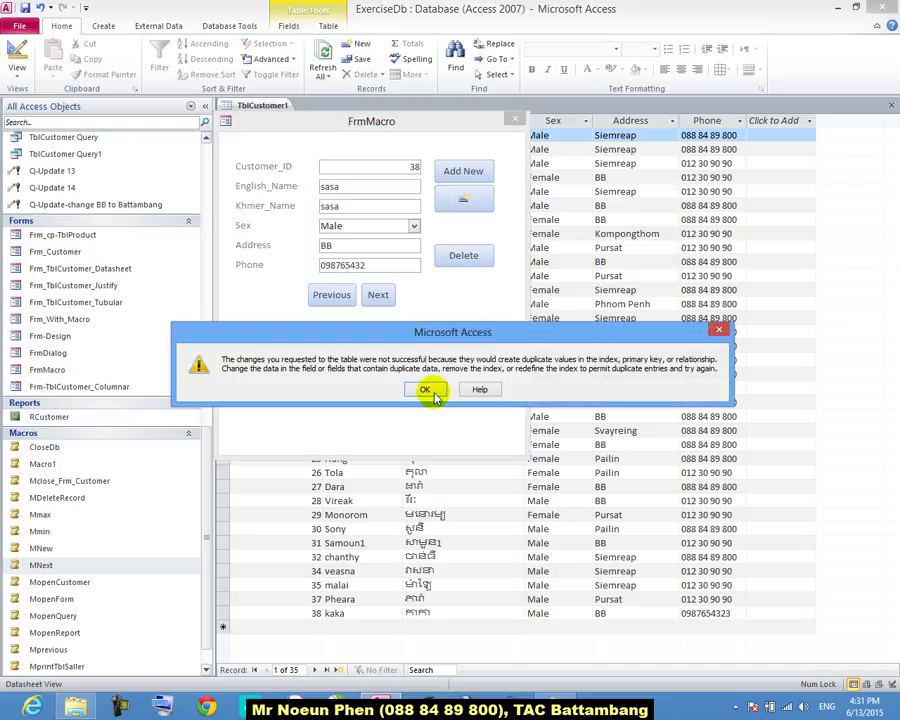
left_click(430, 333)
left_click(428, 398)
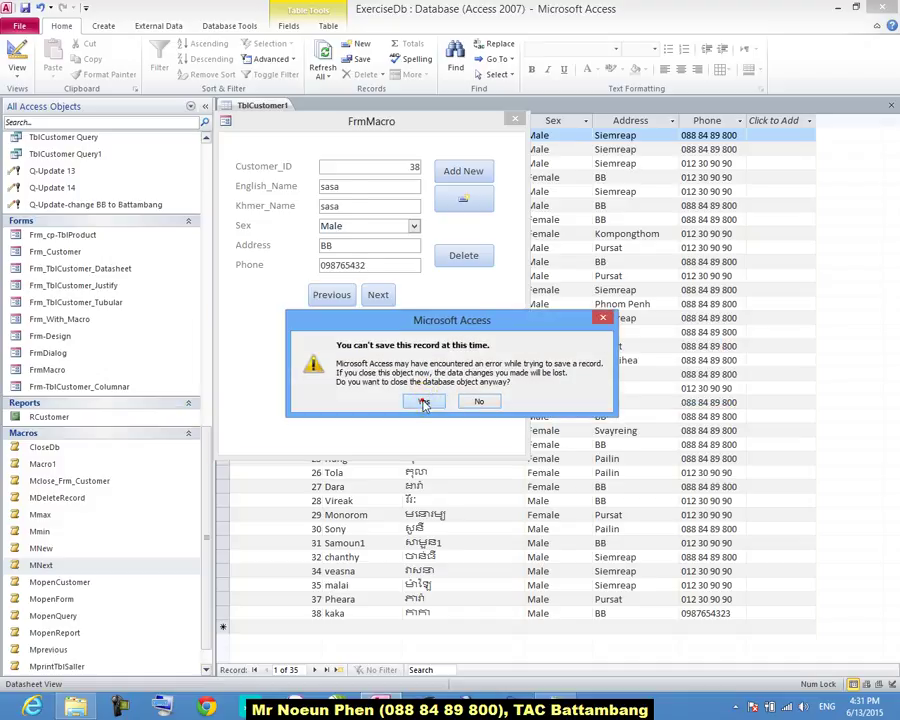
View the embedded On Click macro of FrmMacro's picture button in the macro designer, then close it.
left_click(479, 209)
right_click(478, 207)
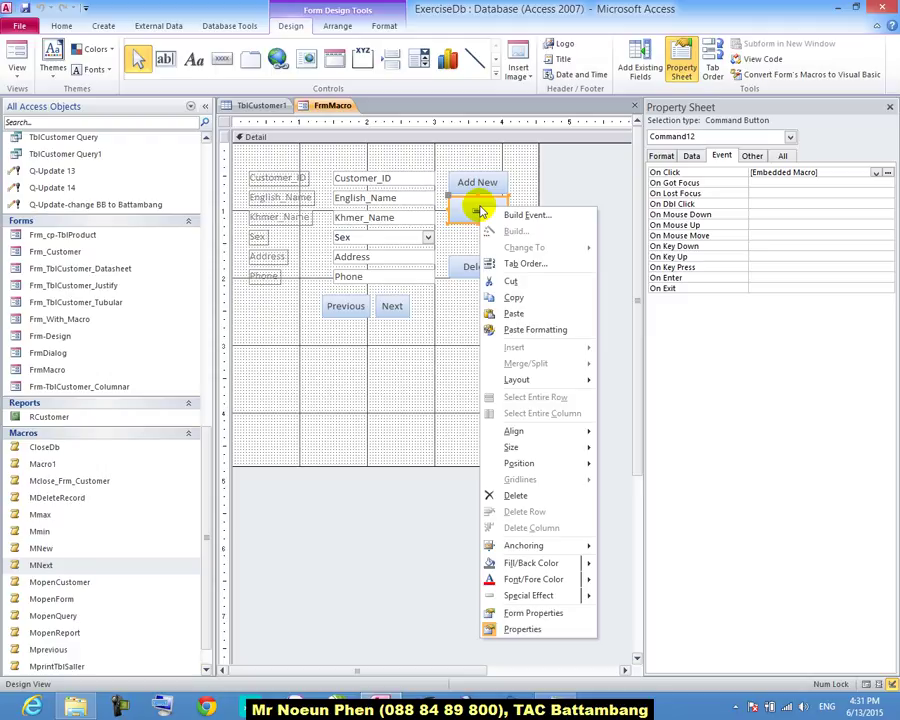
left_click(842, 171)
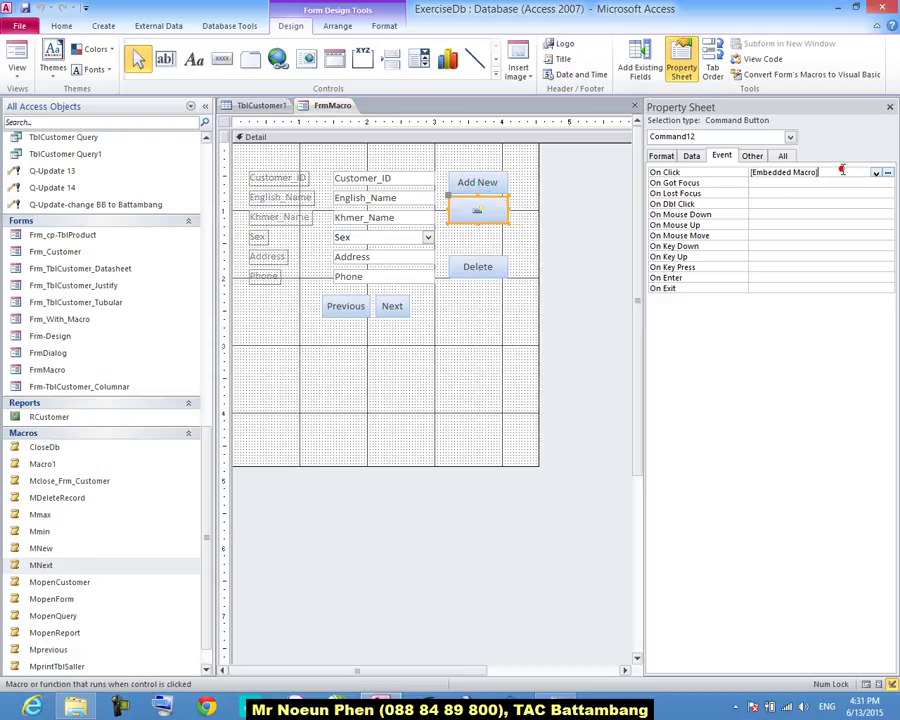
left_click(890, 172)
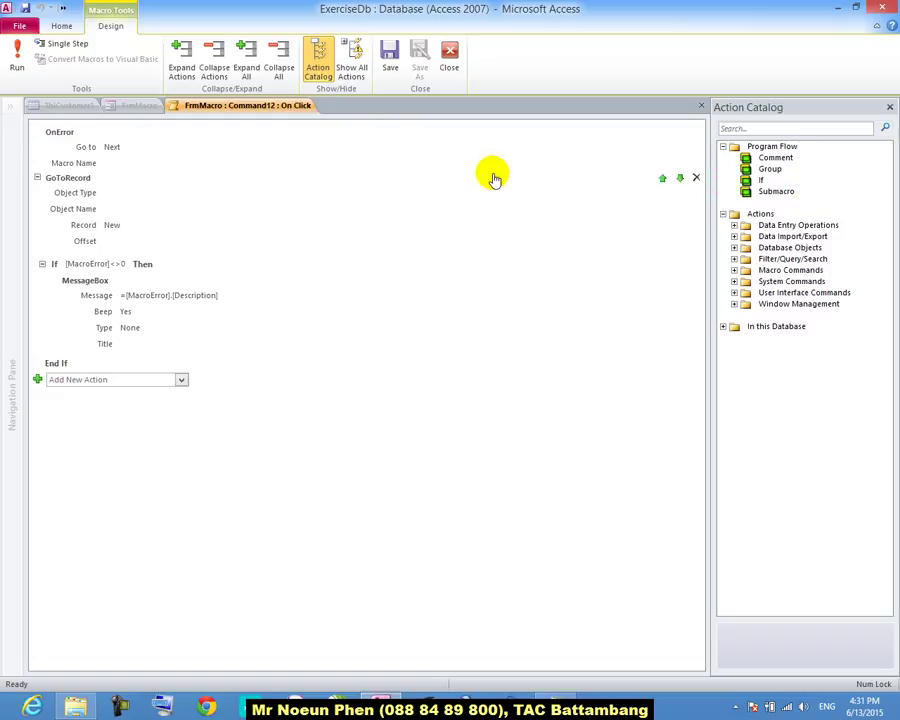
right_click(303, 109)
left_click(329, 127)
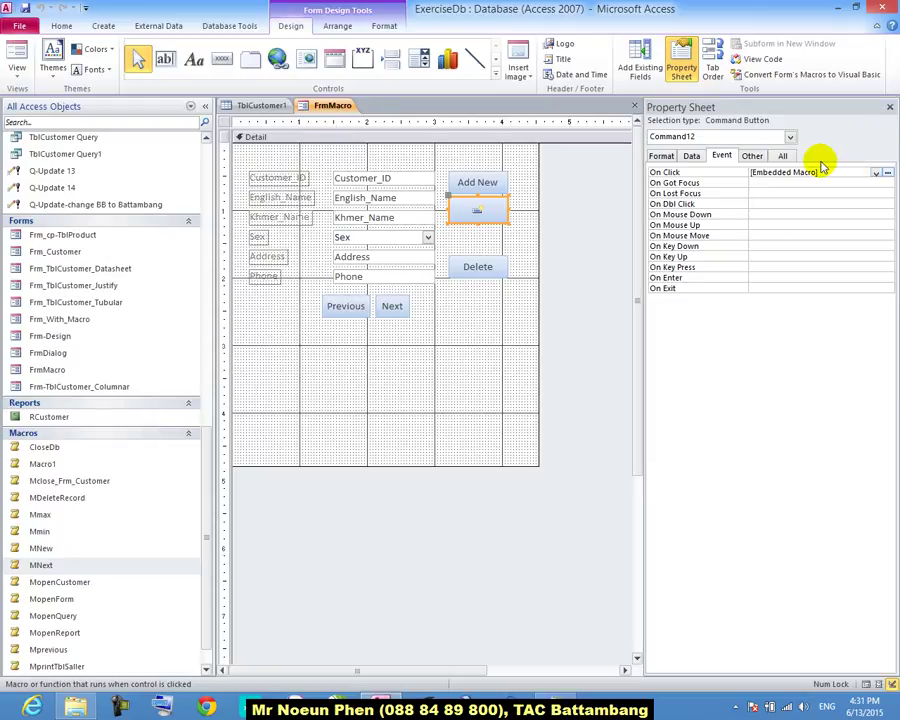
Reopen the picture button's On Click macro and examine its OnError, GoToRecord and MacroError If block arguments.
left_click(888, 173)
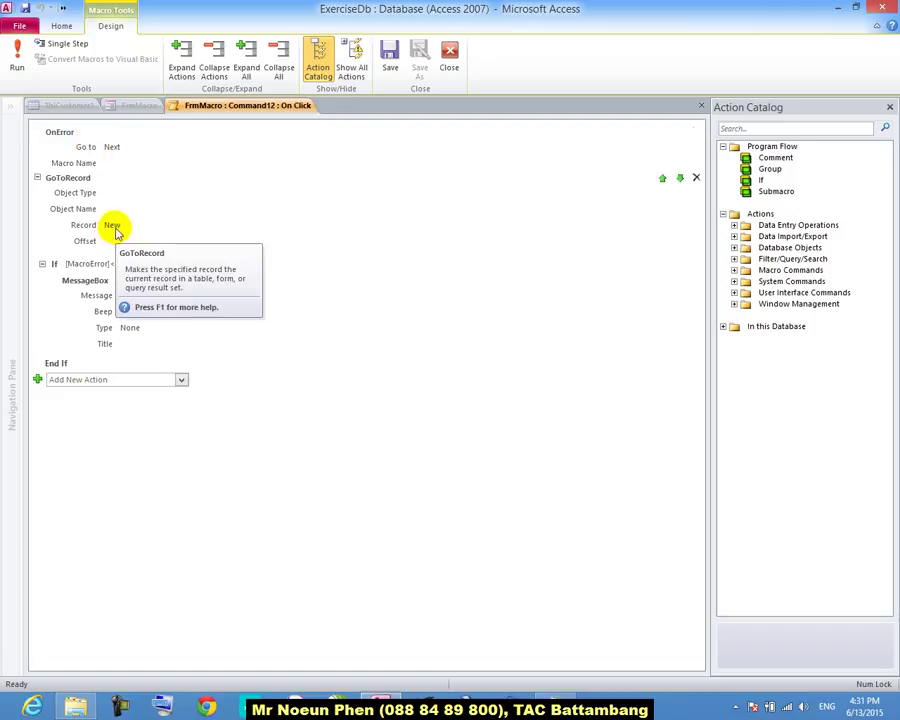
left_click(115, 228)
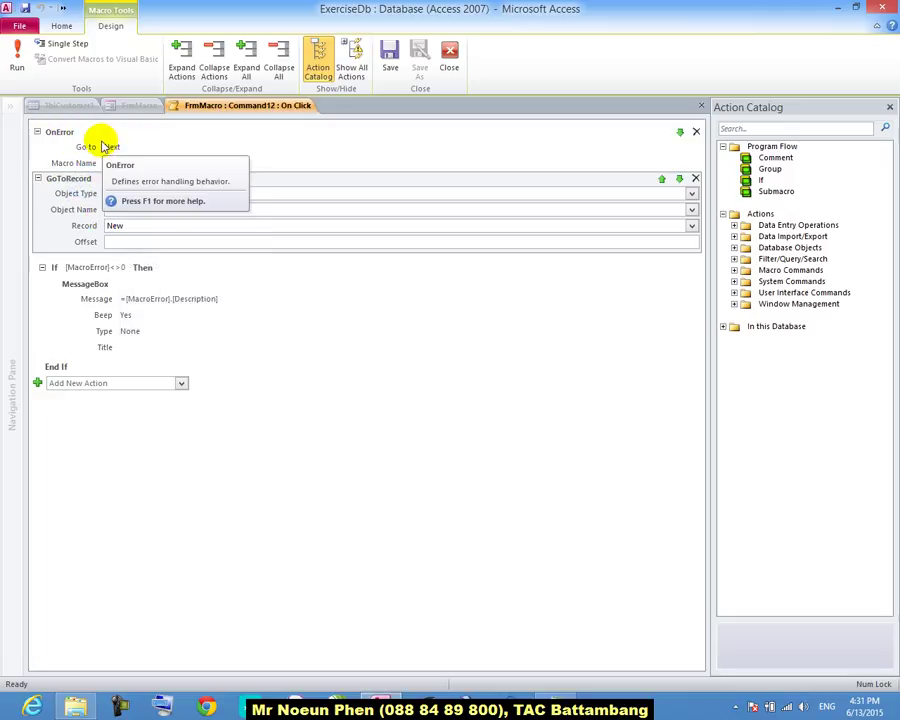
left_click(42, 154)
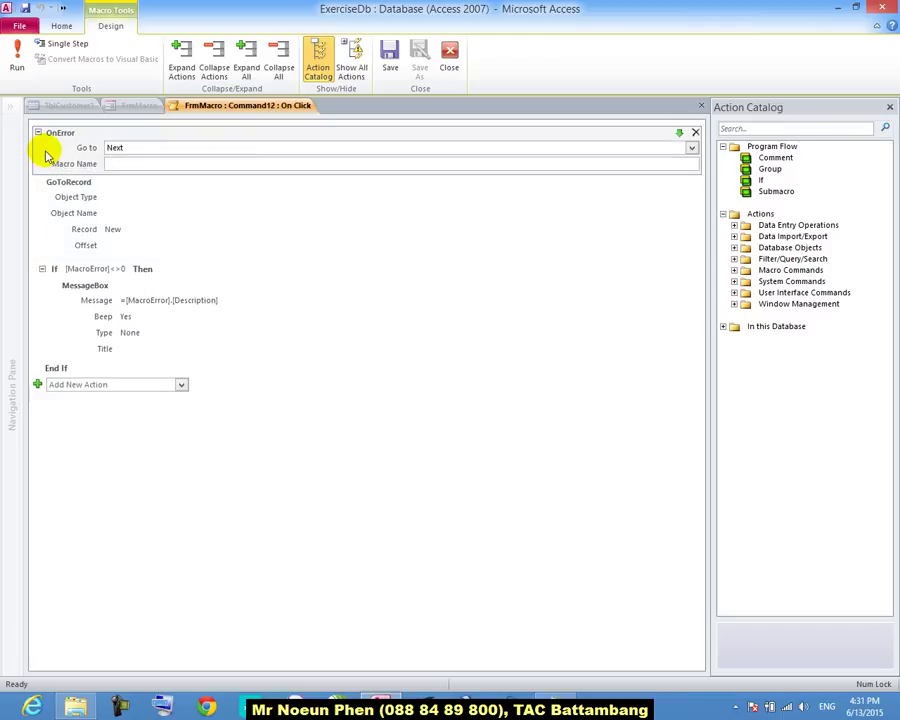
left_click(42, 205)
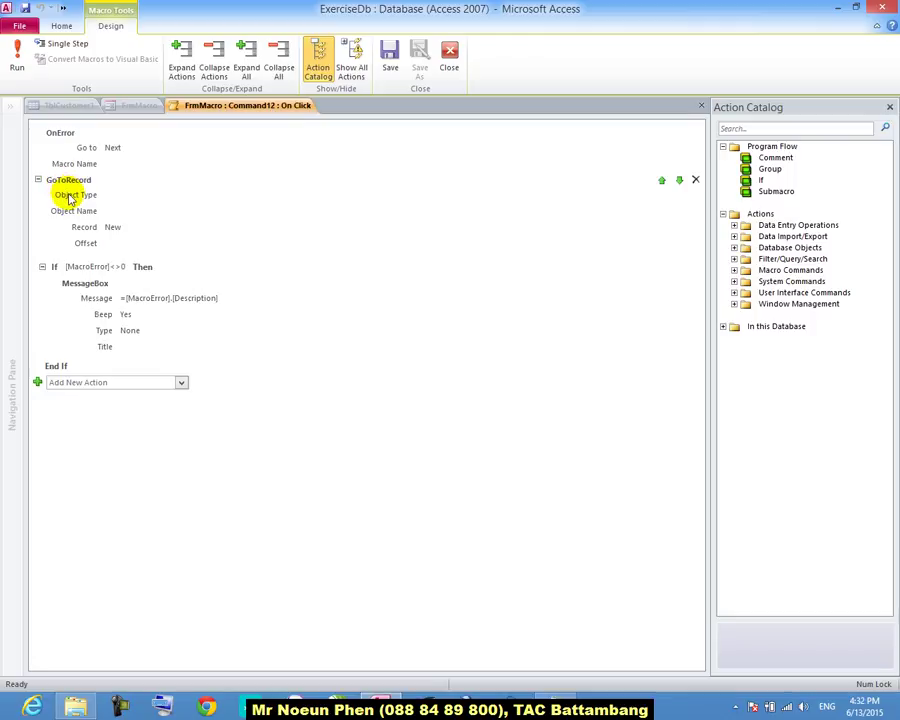
left_click(84, 266)
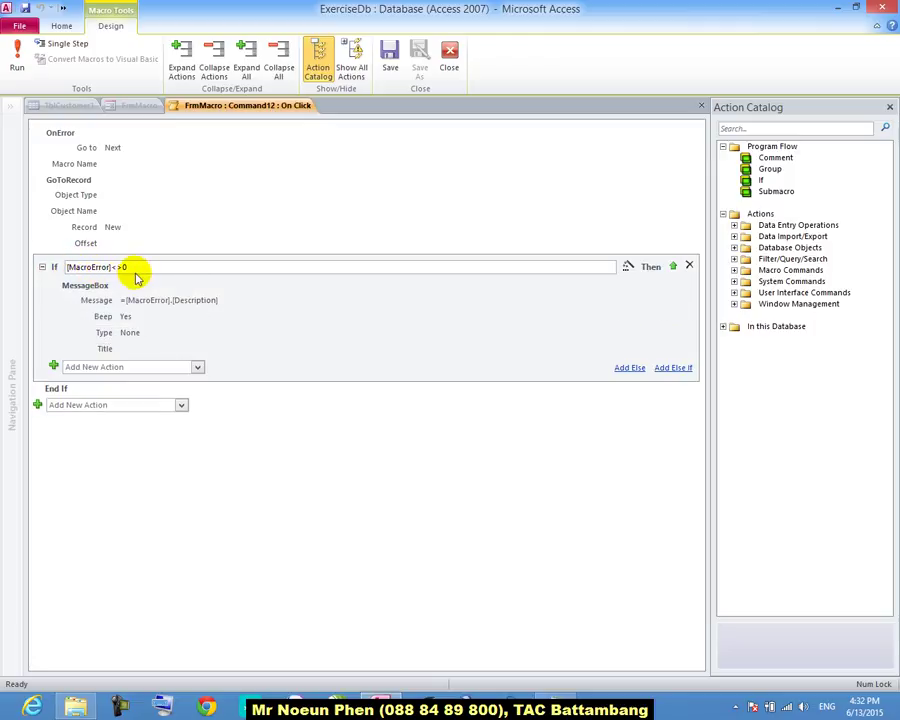
left_click(80, 299)
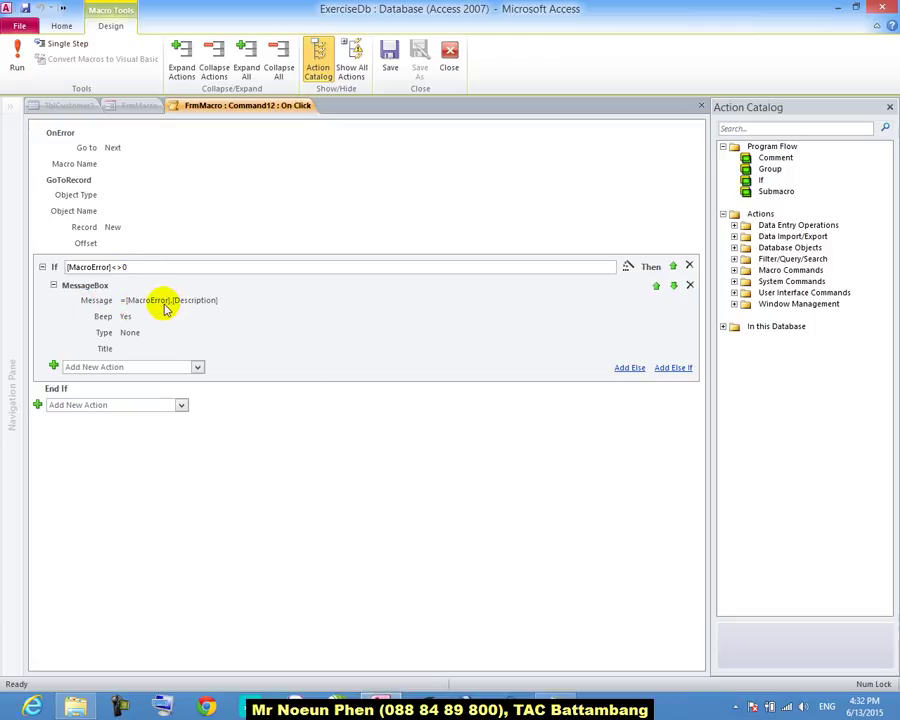
left_click(168, 467)
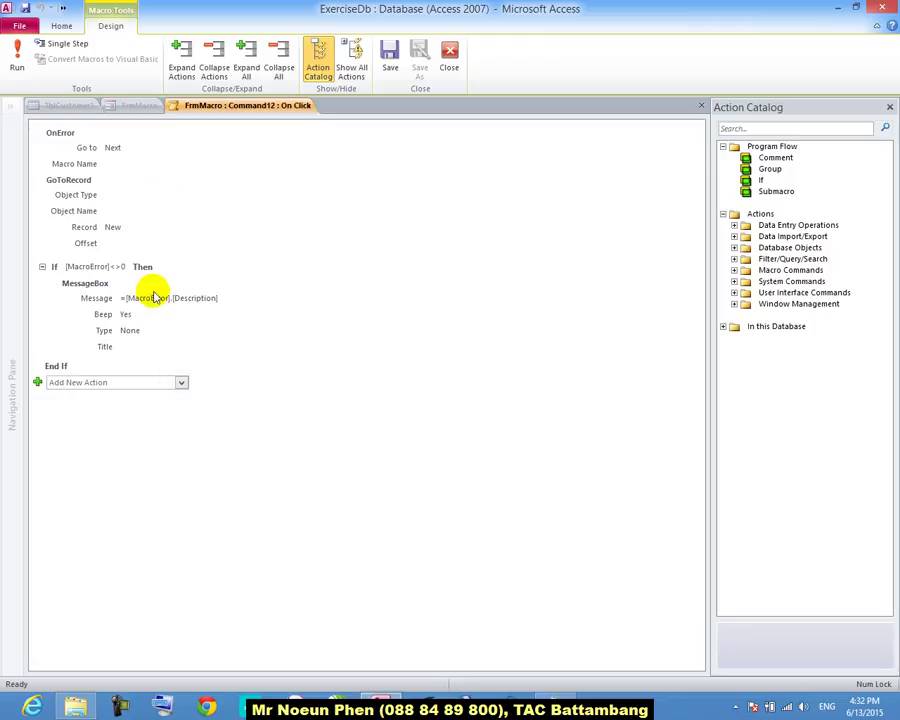
Close the picture button's embedded macro and save FrmMacro.
right_click(275, 107)
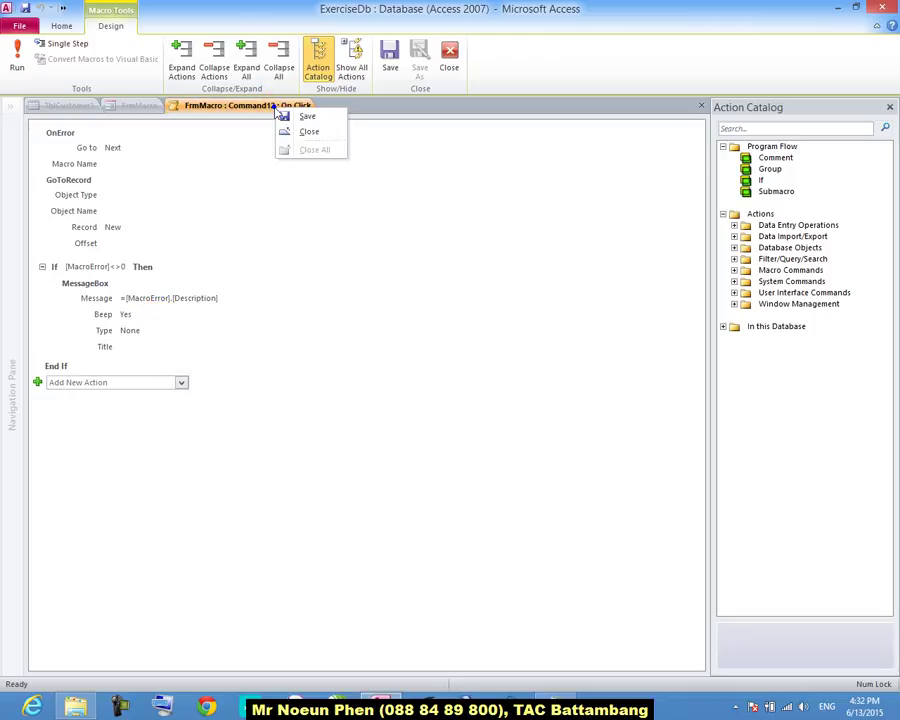
left_click(299, 138)
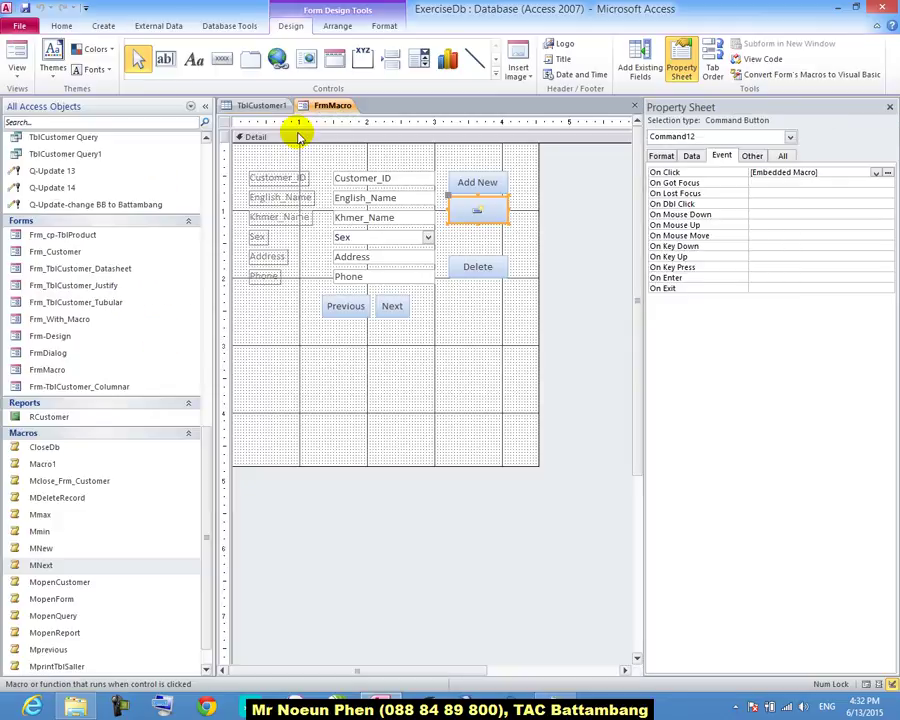
right_click(331, 112)
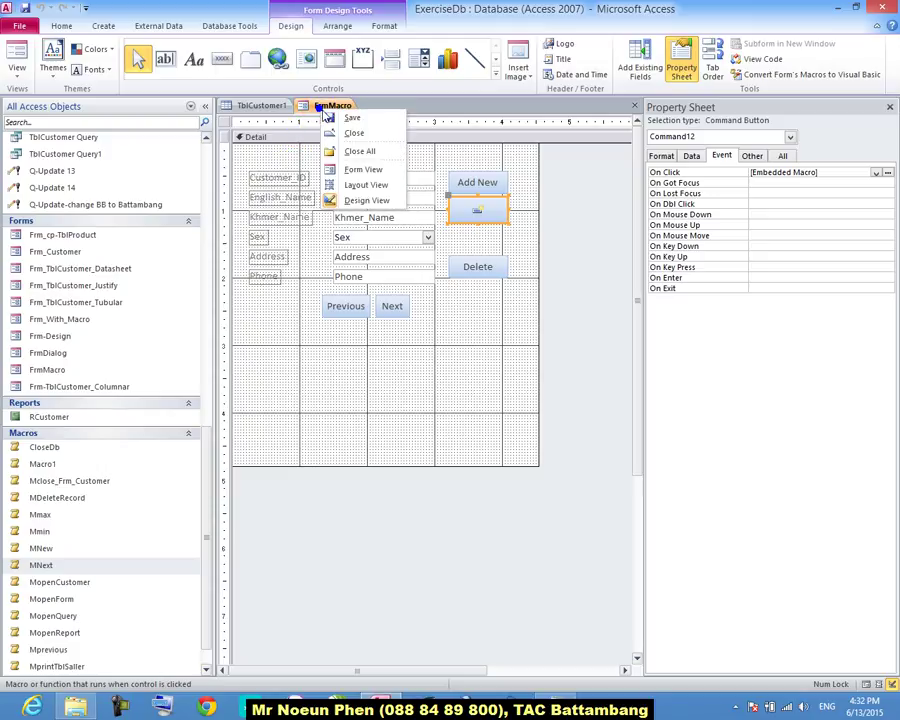
left_click(352, 122)
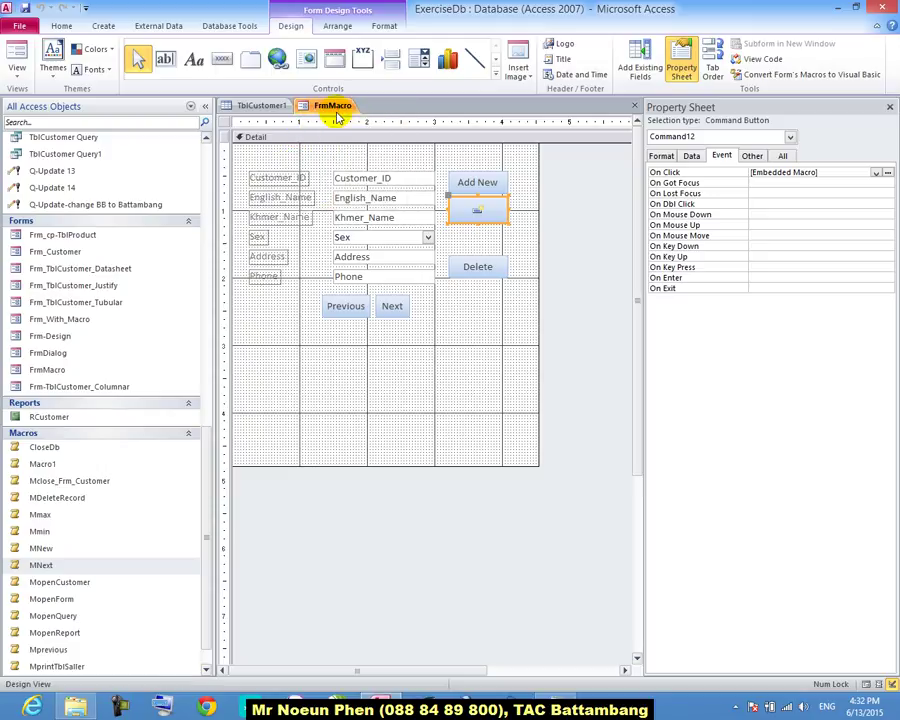
Create a new blank standalone macro.
left_click(108, 25)
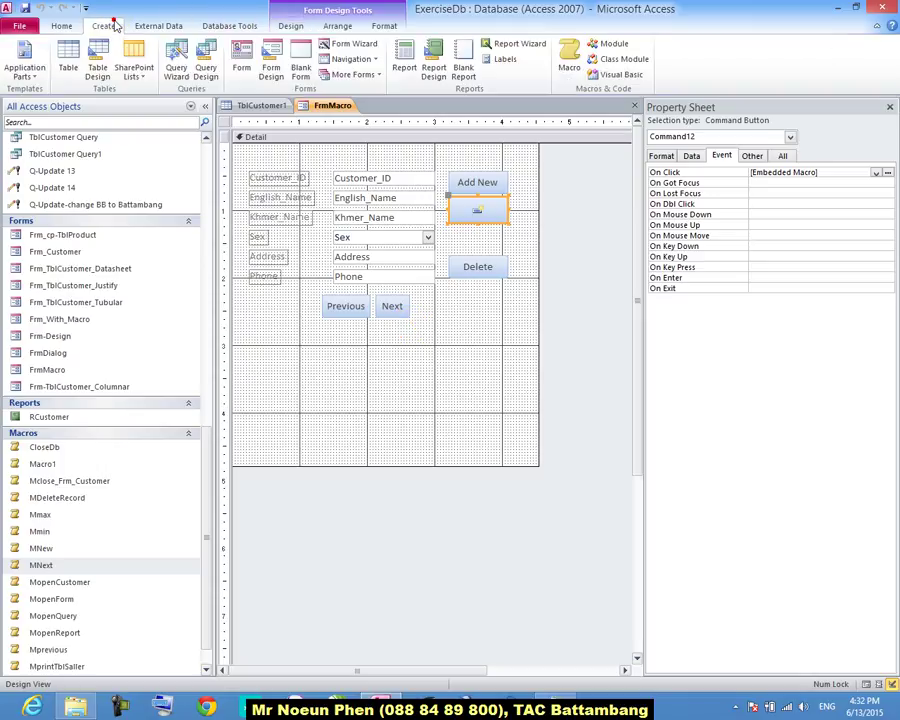
left_click(568, 60)
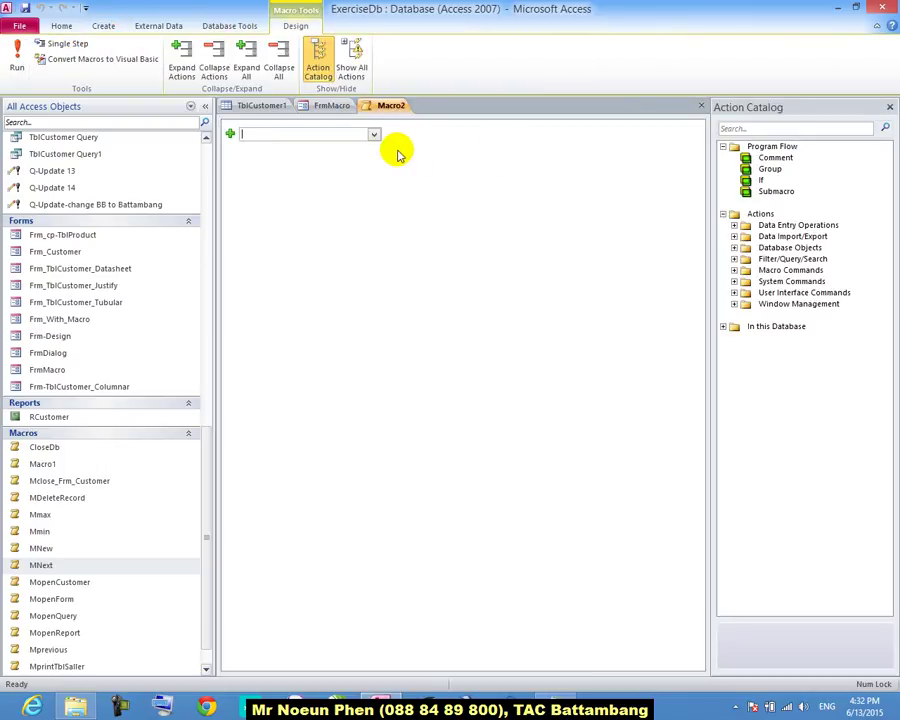
type("G")
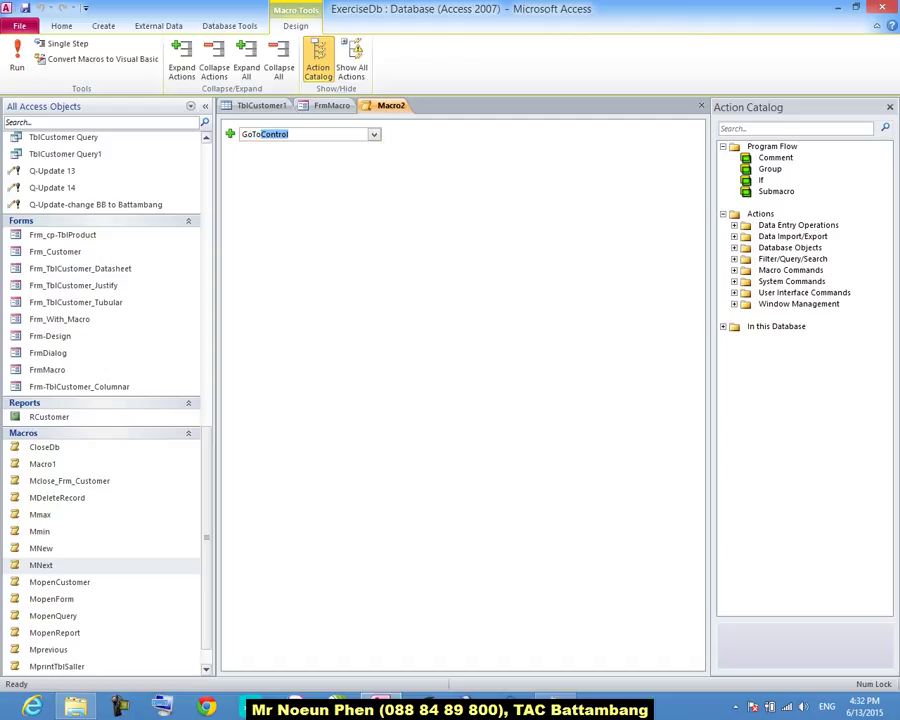
type("oToRecord")
key("Return")
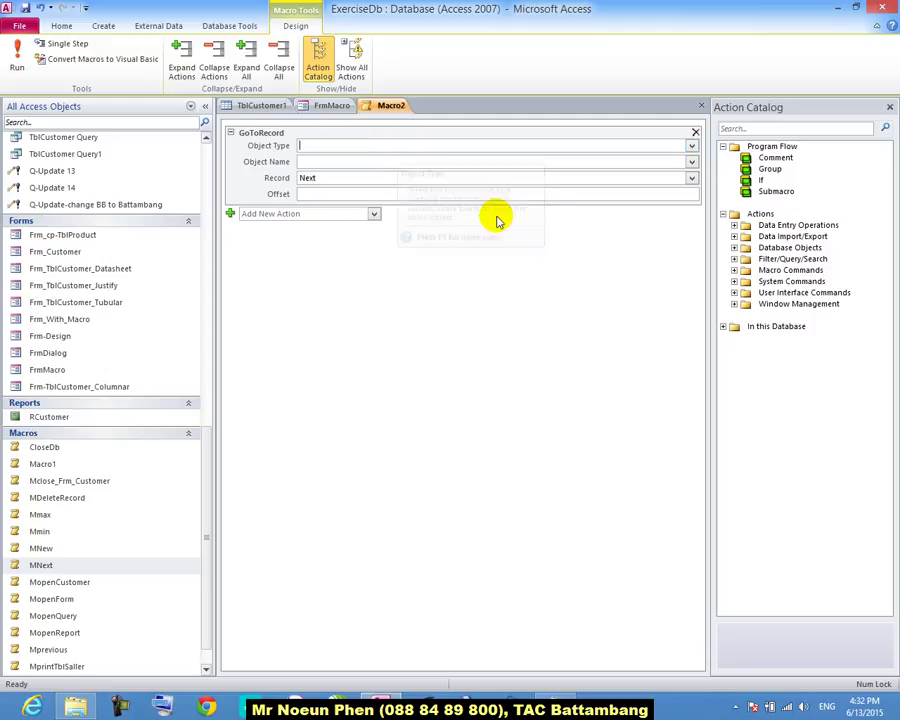
left_click(690, 178)
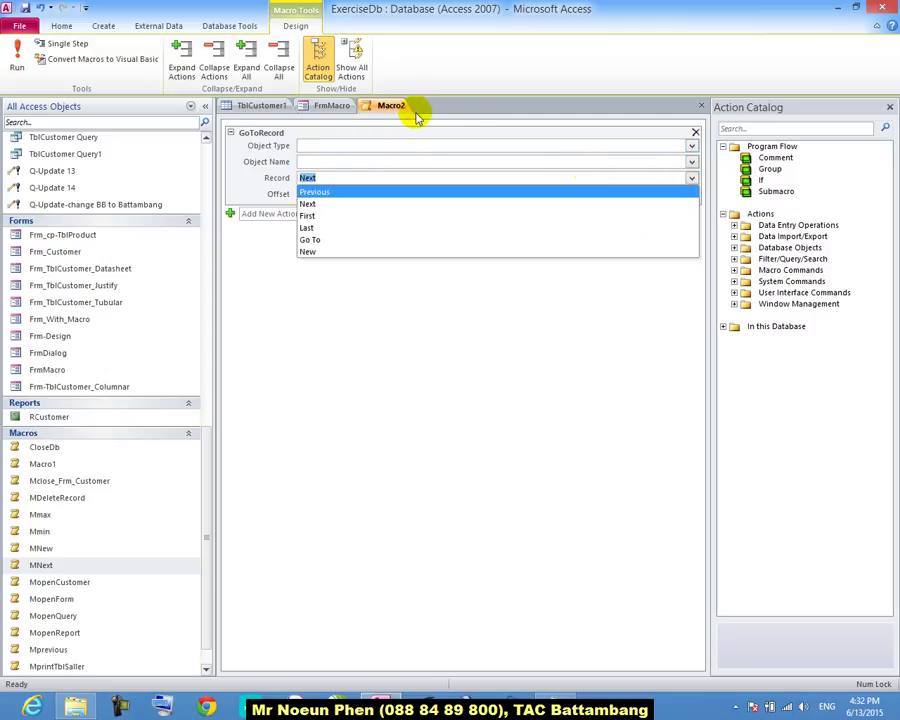
left_click(695, 135)
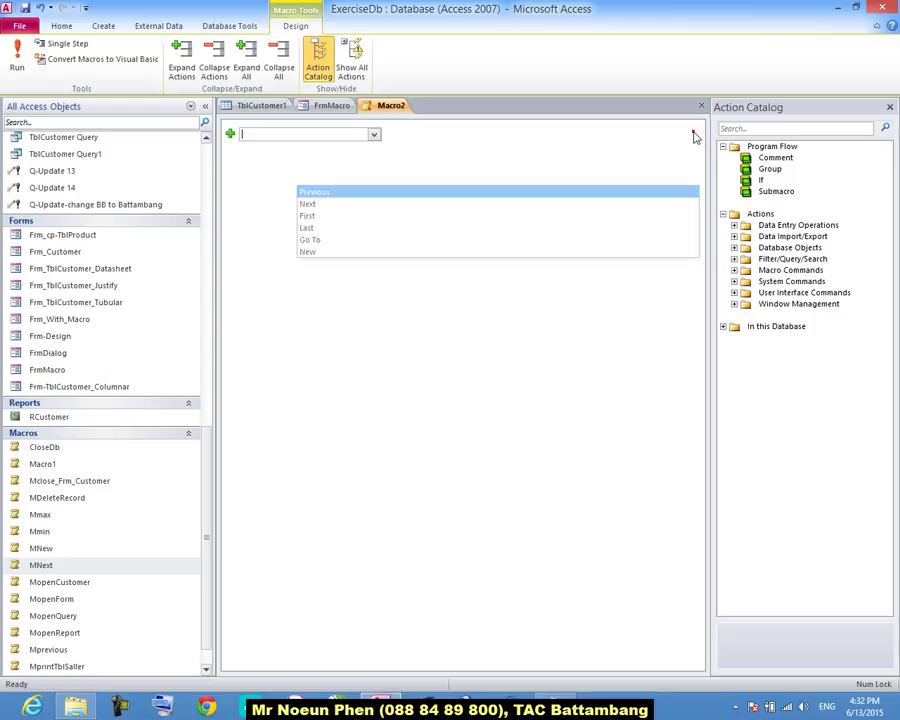
Add a FindRecord action to the new macro and review its Find What and Match arguments.
type("F")
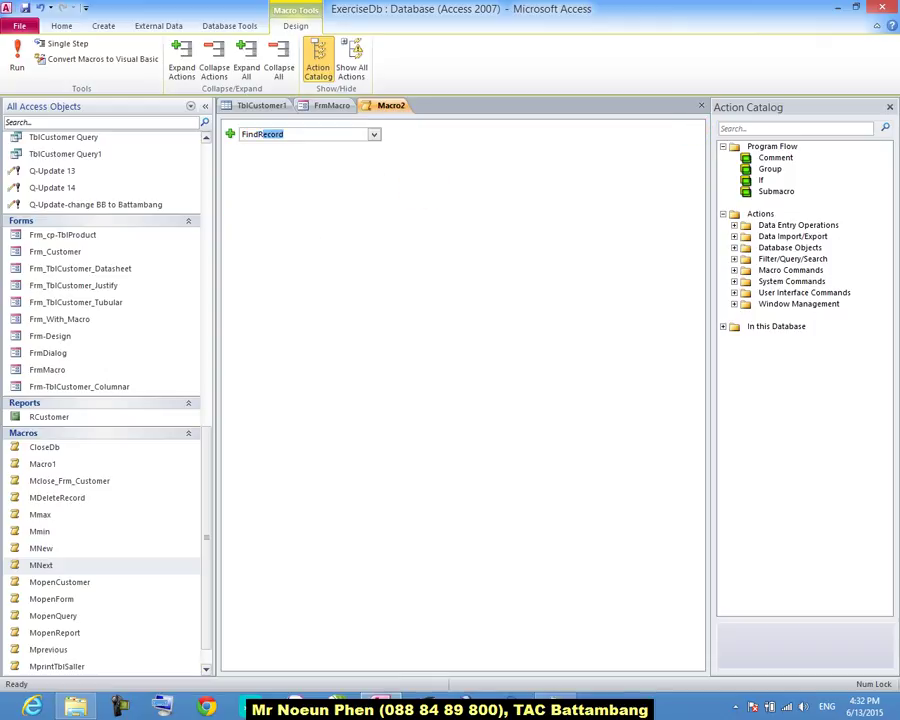
type("indR")
key("Return")
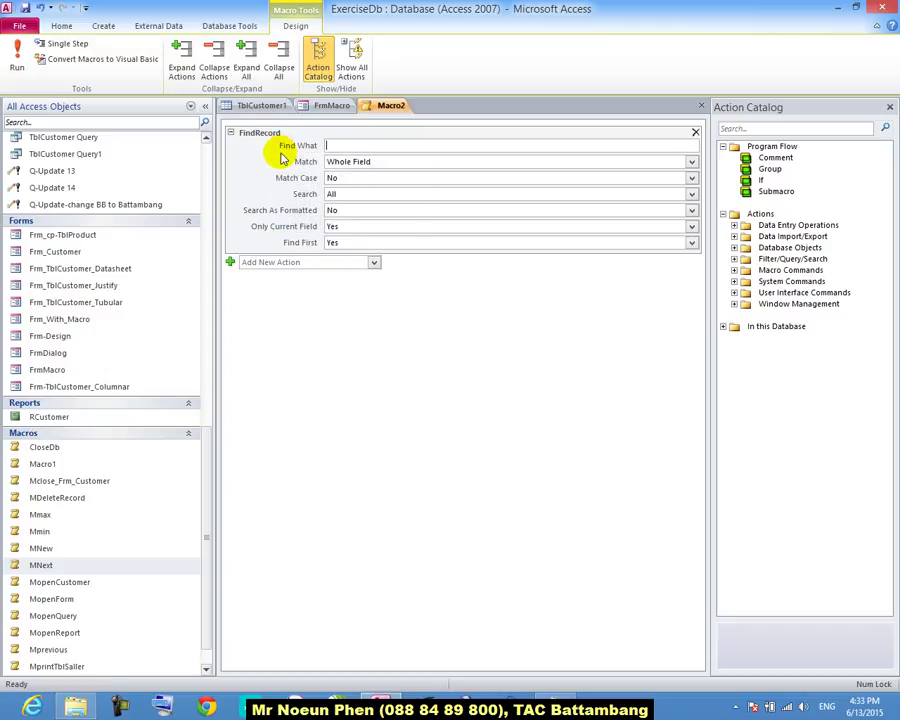
left_click(362, 145)
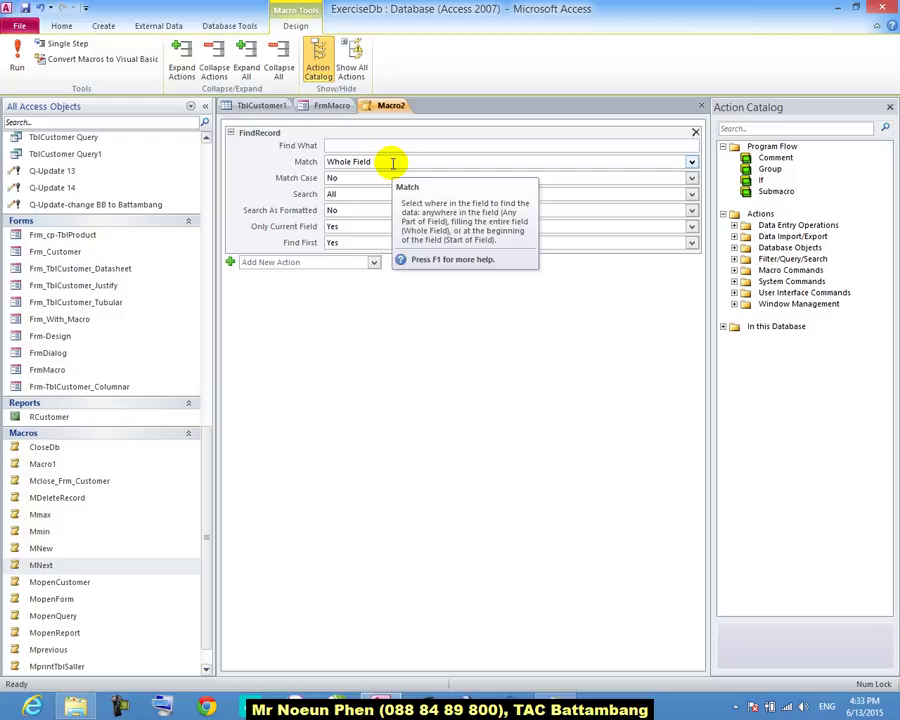
left_click(391, 162)
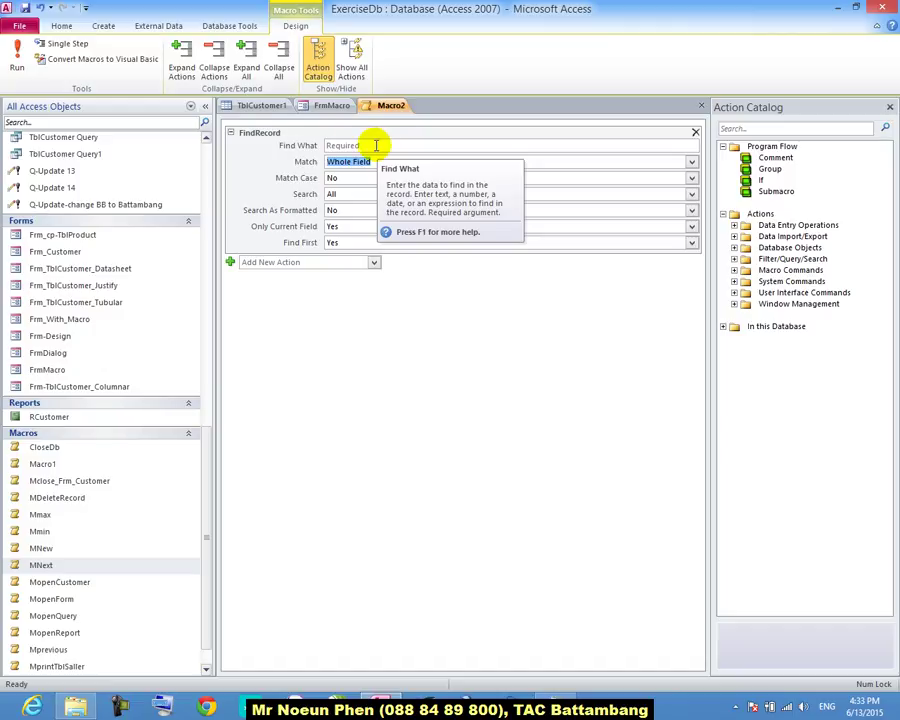
On FrmMacro, use the wizard to add a Find Record command button with the binoculars picture between the picture button and Delete.
left_click(332, 105)
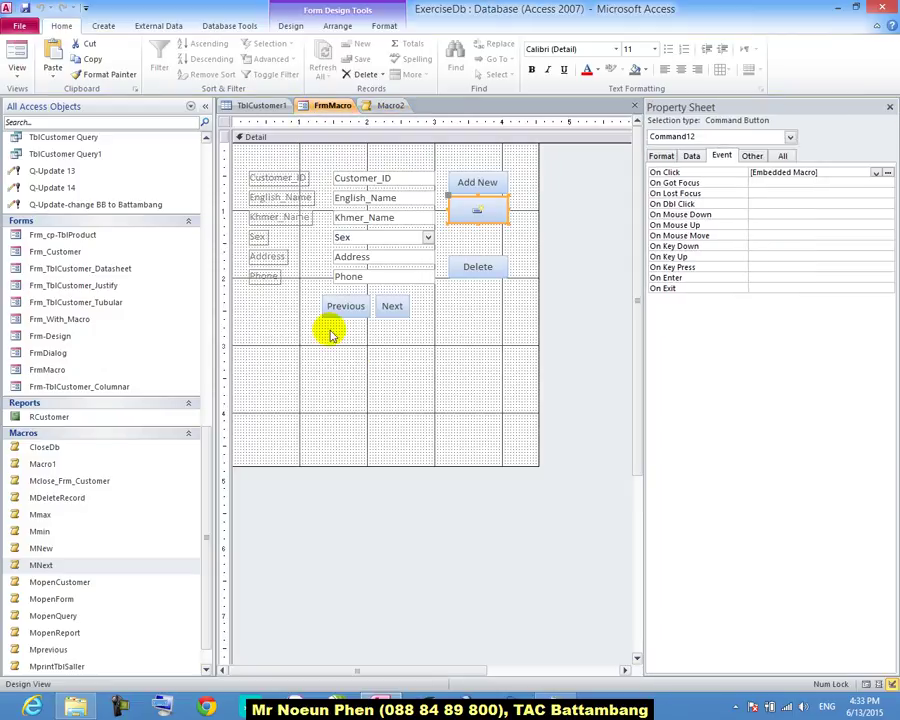
left_click(446, 339)
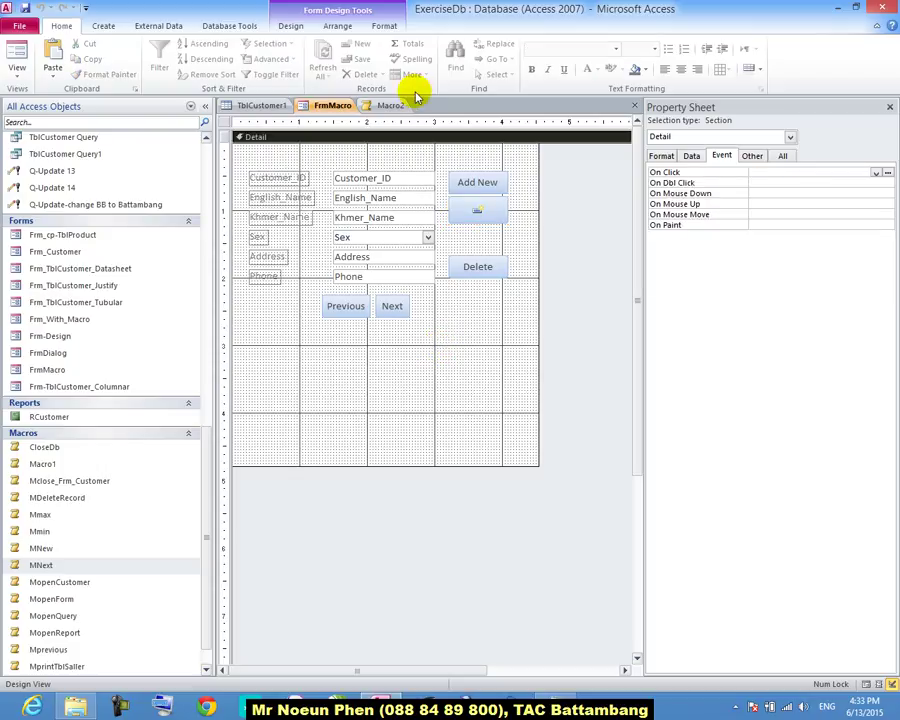
left_click(297, 26)
left_click(222, 58)
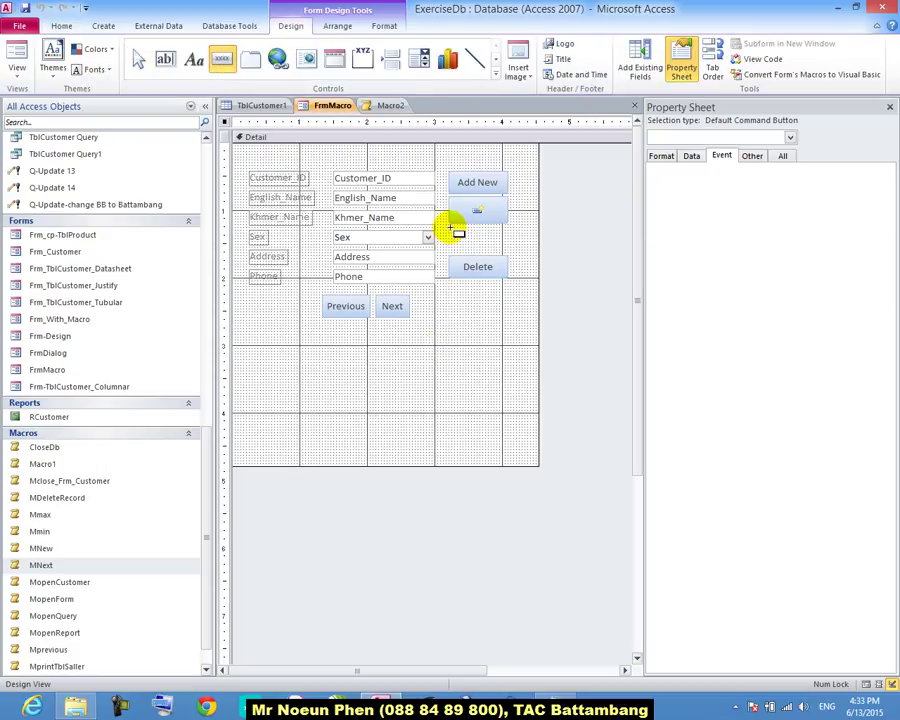
left_click_drag(450, 227, 507, 247)
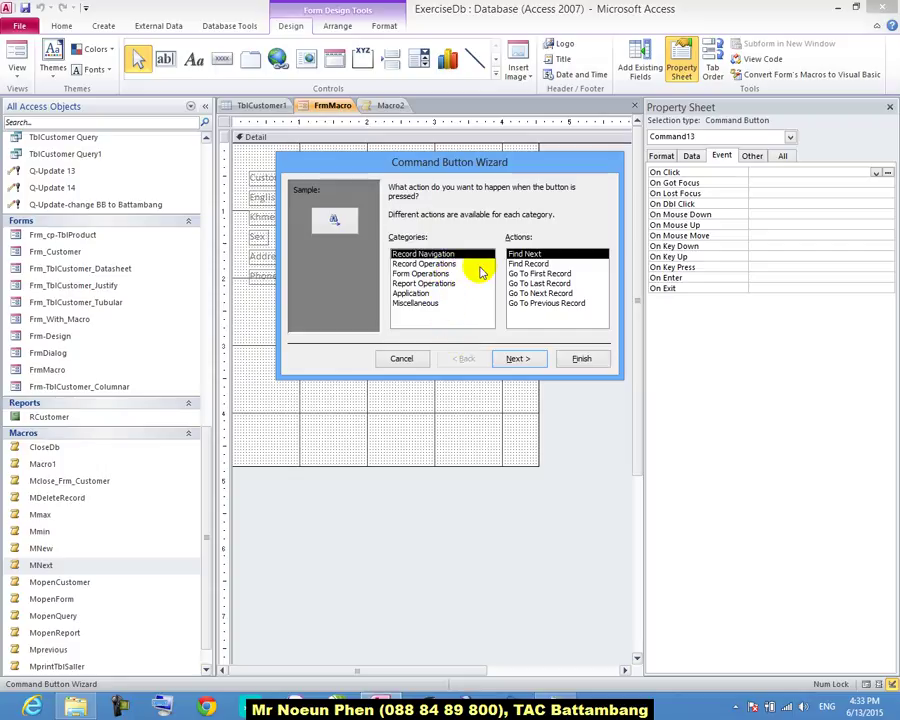
left_click(531, 264)
left_click(517, 359)
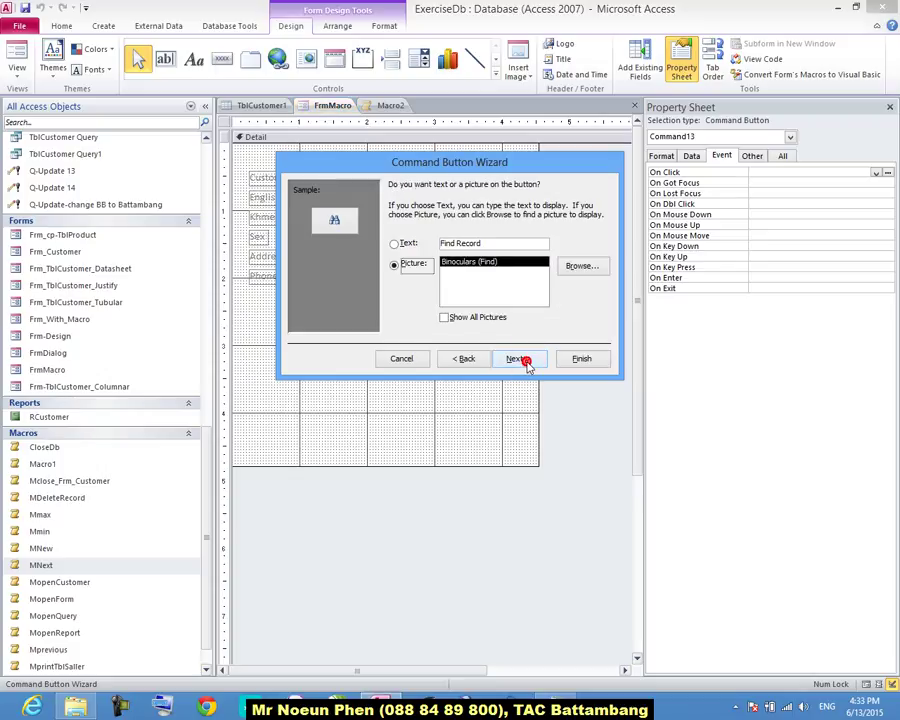
left_click(517, 359)
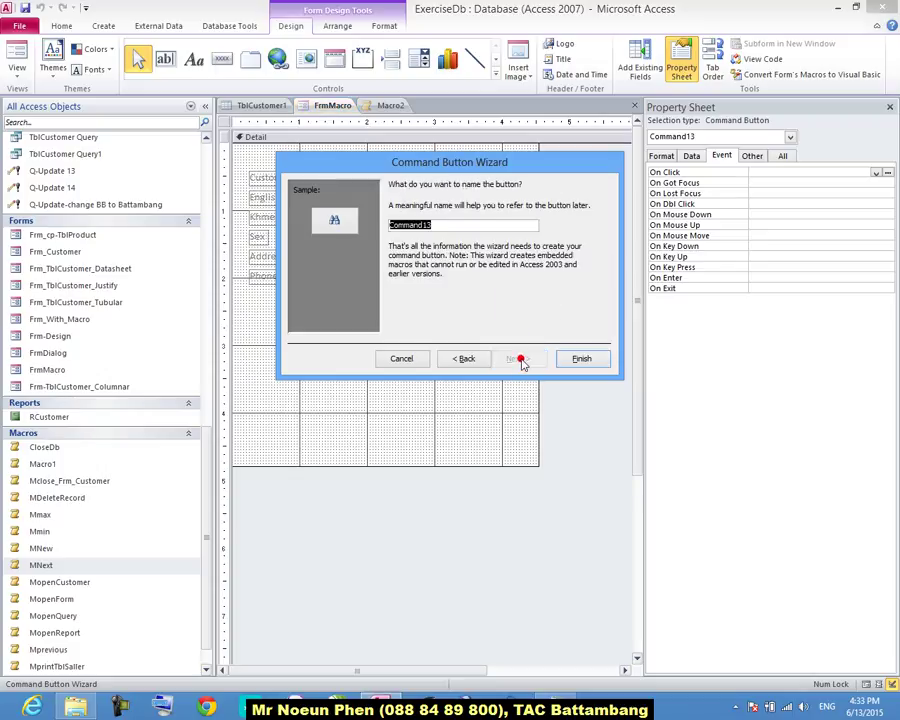
left_click(581, 359)
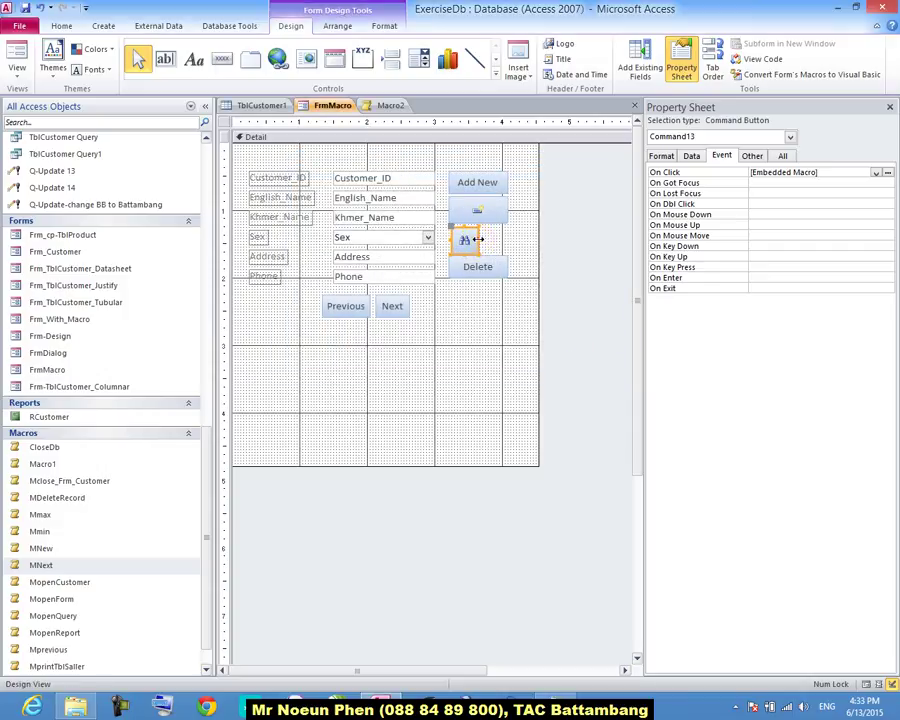
Widen the binoculars button to match its neighbours, move Delete slightly down, and line the binoculars button up between them.
left_click(512, 315)
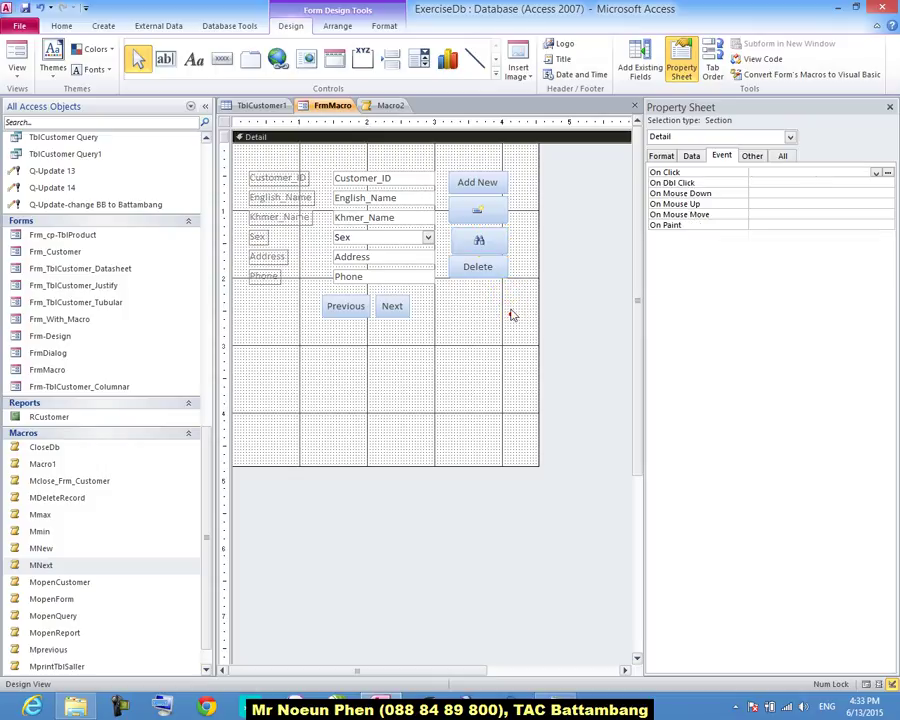
left_click(481, 245)
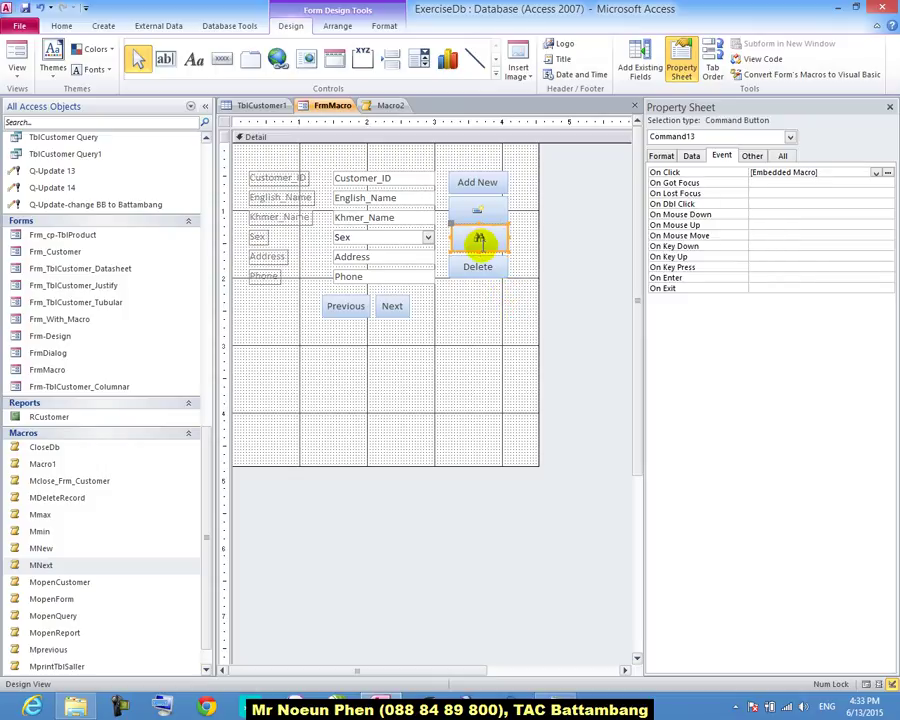
left_click(500, 331)
left_click(492, 270)
left_click_drag(489, 266, 487, 273)
left_click(481, 243)
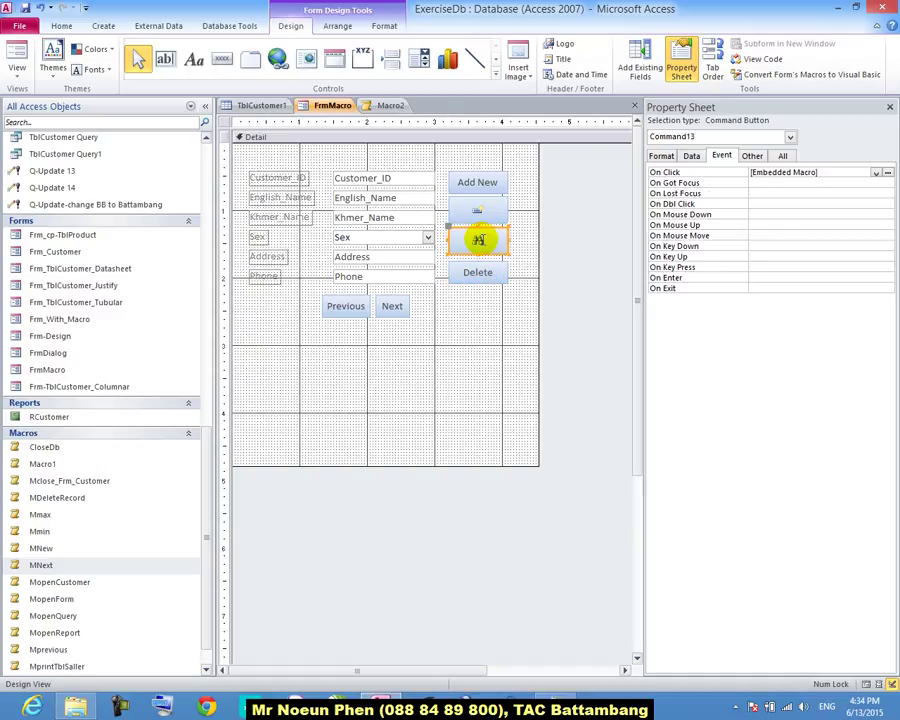
Save the design changes to FrmMacro.
left_click(544, 267)
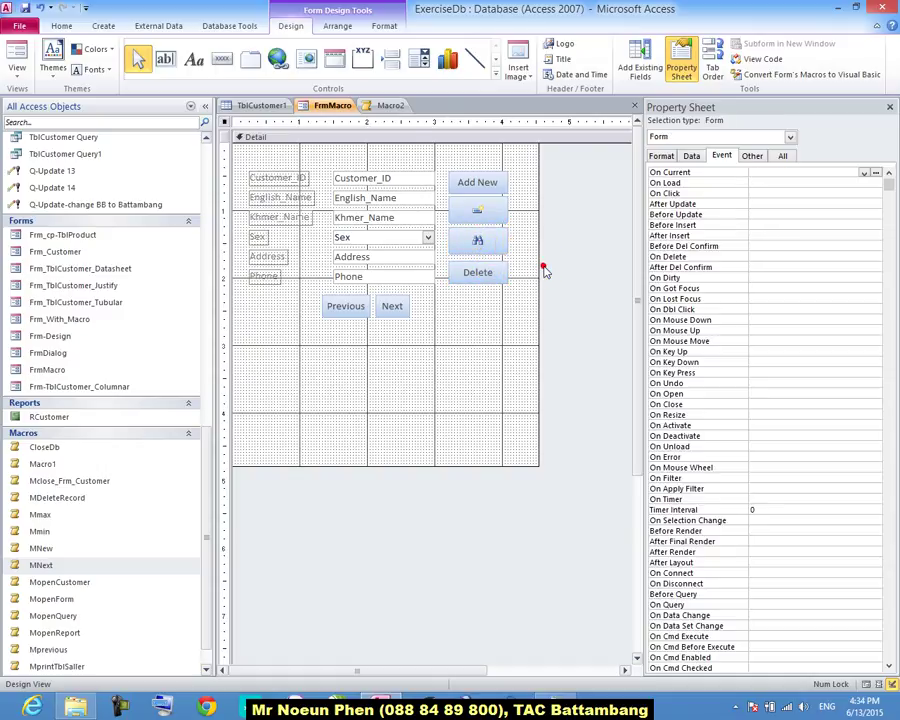
right_click(349, 111)
left_click(366, 120)
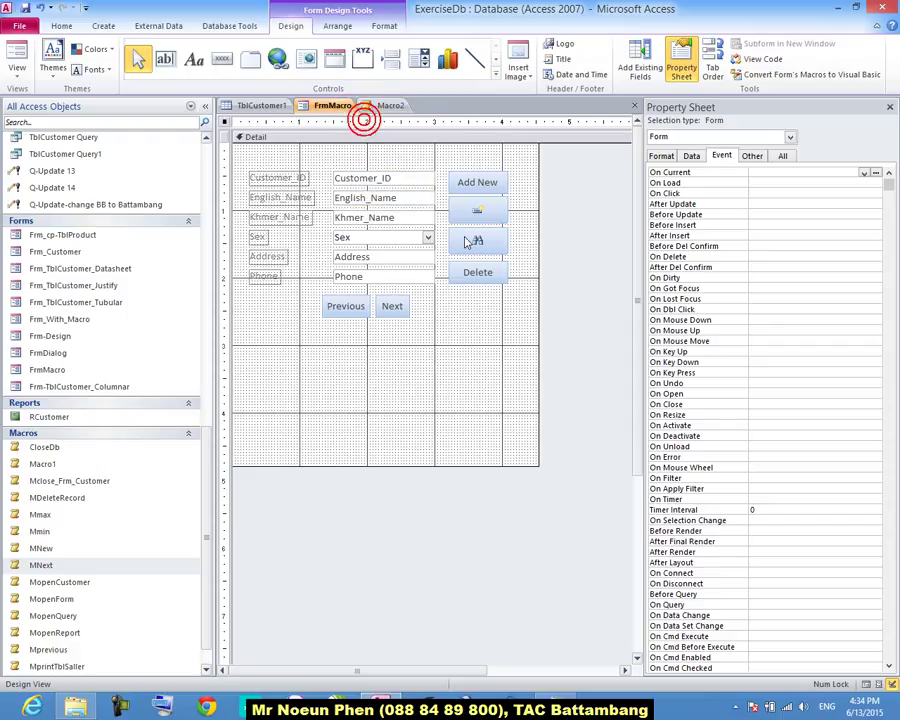
Examine the GoToControl and RunMenuCommand arguments in the binoculars button's On Click embedded macro, closing the macro when done.
left_click(466, 238)
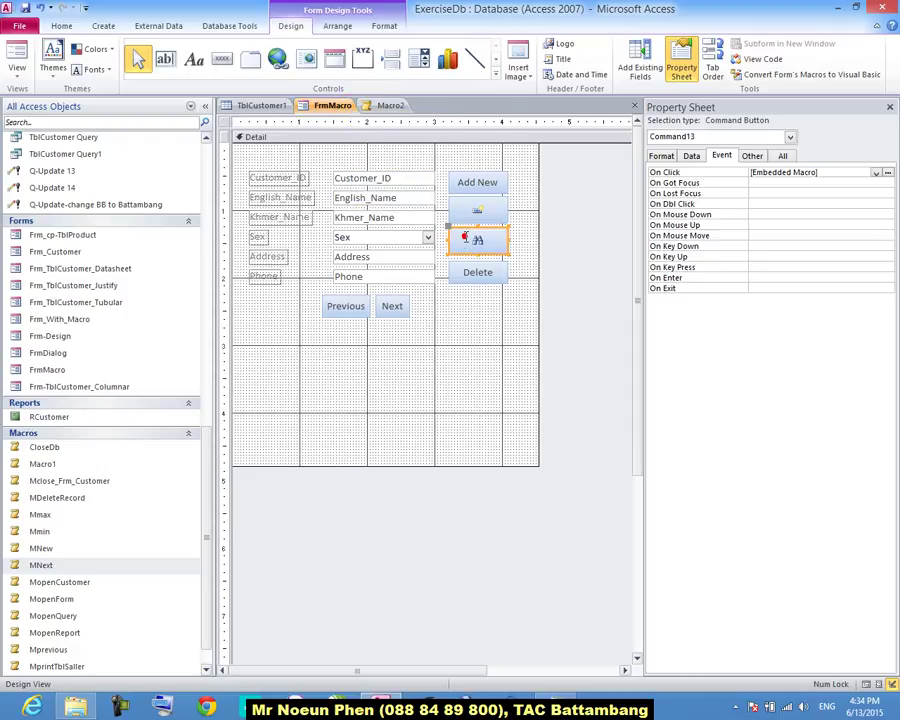
left_click(887, 174)
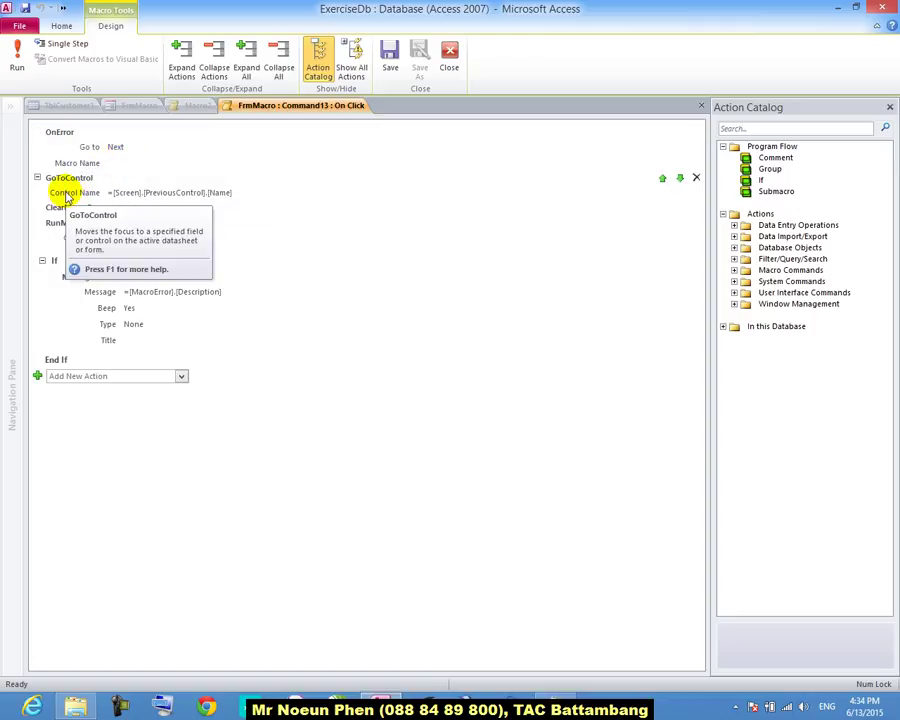
left_click(134, 193)
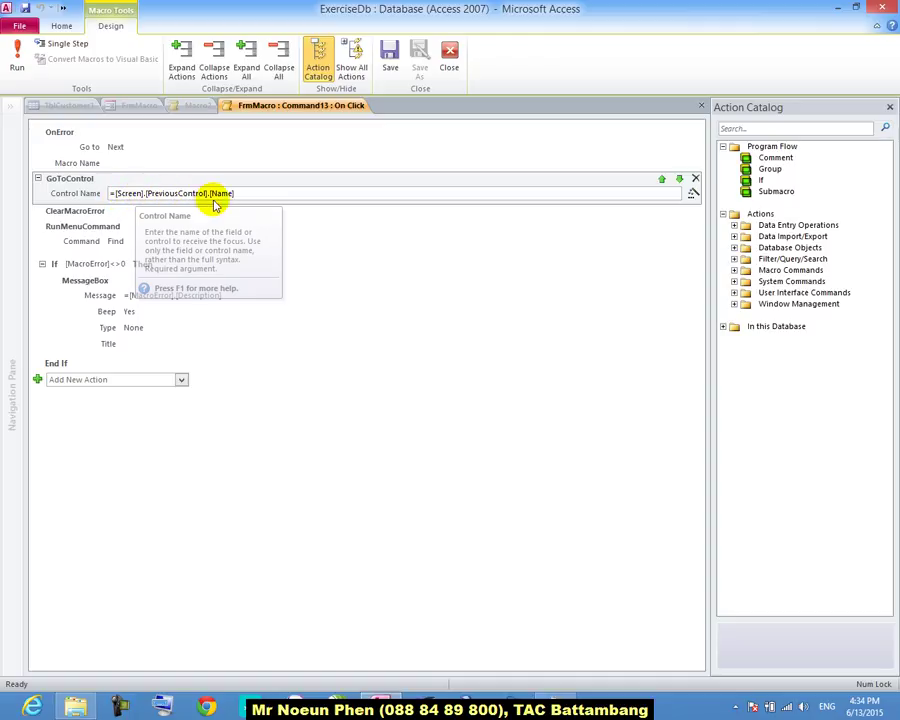
left_click_drag(248, 193, 108, 192)
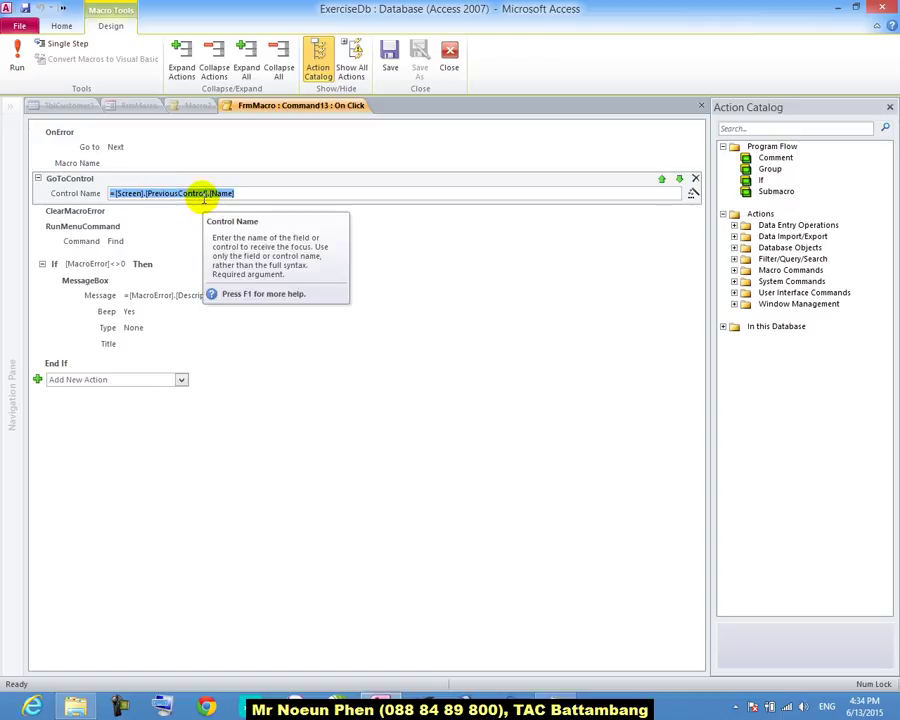
left_click(131, 240)
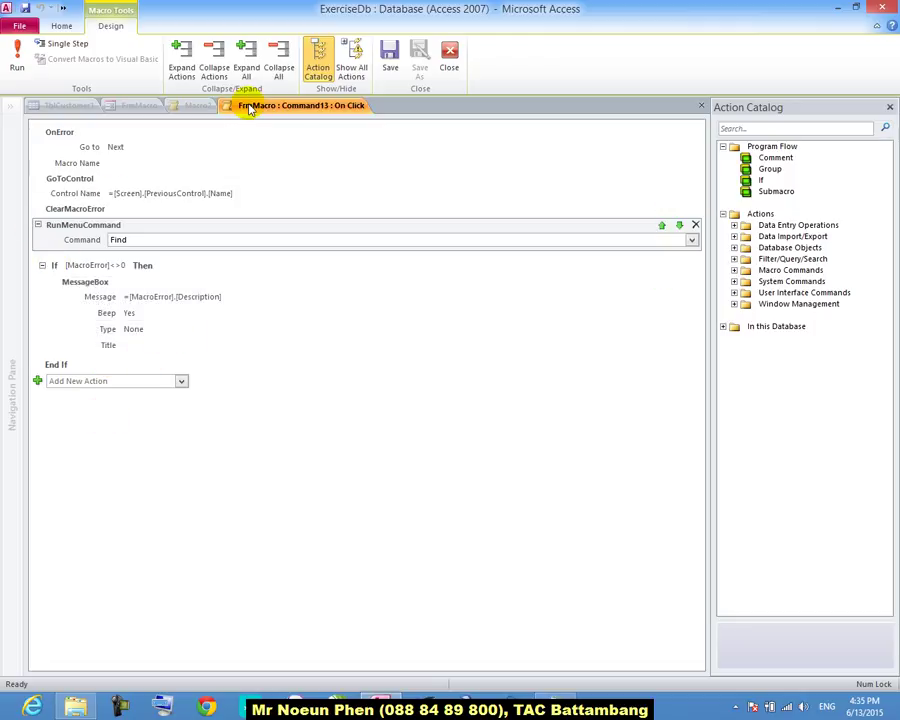
right_click(320, 106)
left_click(324, 108)
right_click(322, 108)
left_click(352, 133)
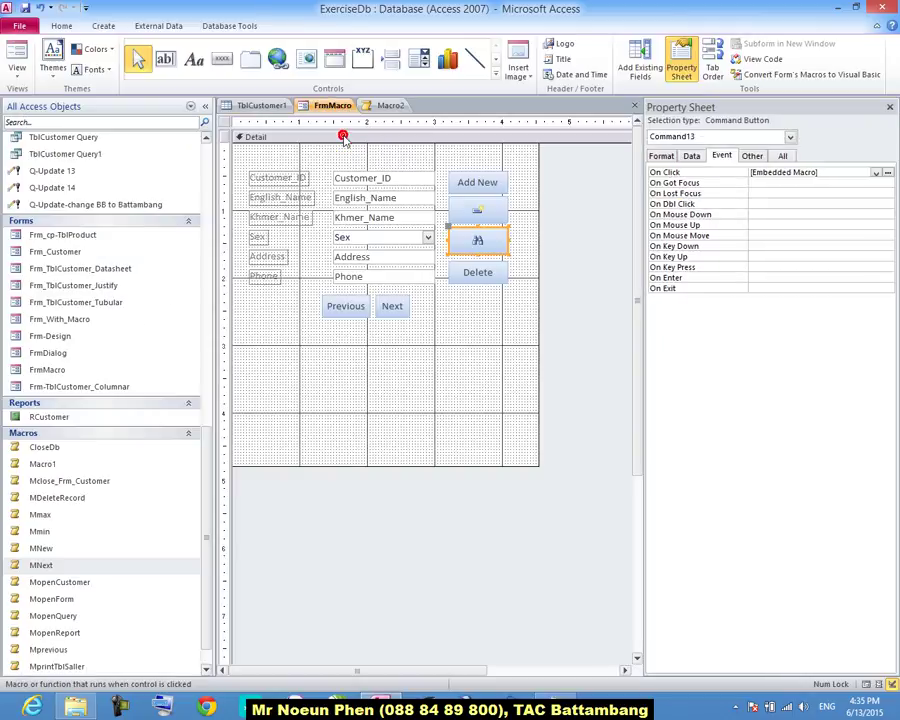
Save FrmMacro again and leave all of its controls deselected.
right_click(338, 113)
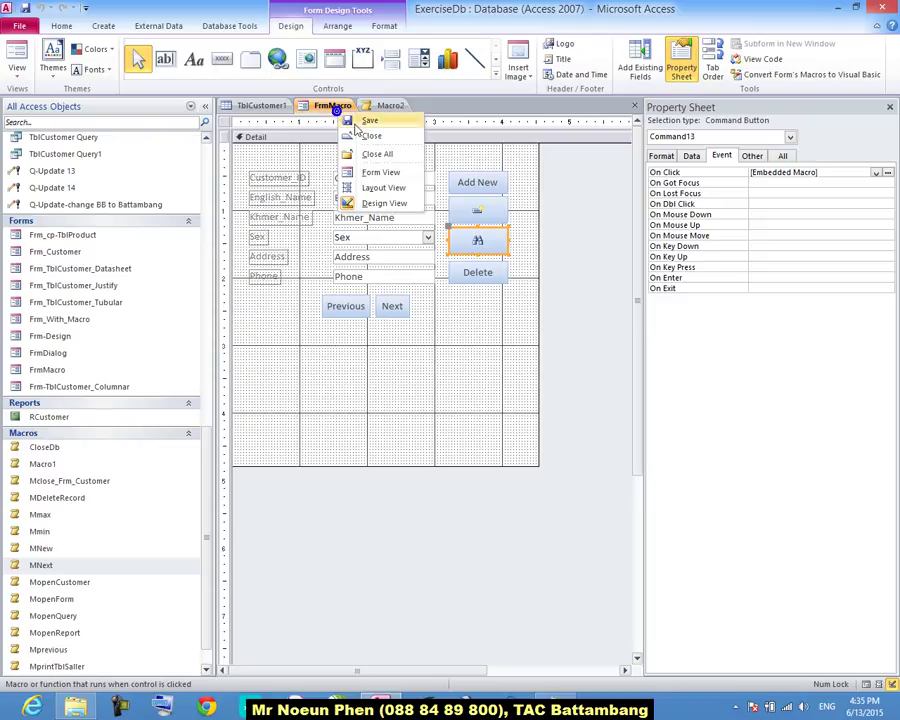
left_click(355, 121)
left_click_drag(488, 384, 296, 180)
left_click(436, 430)
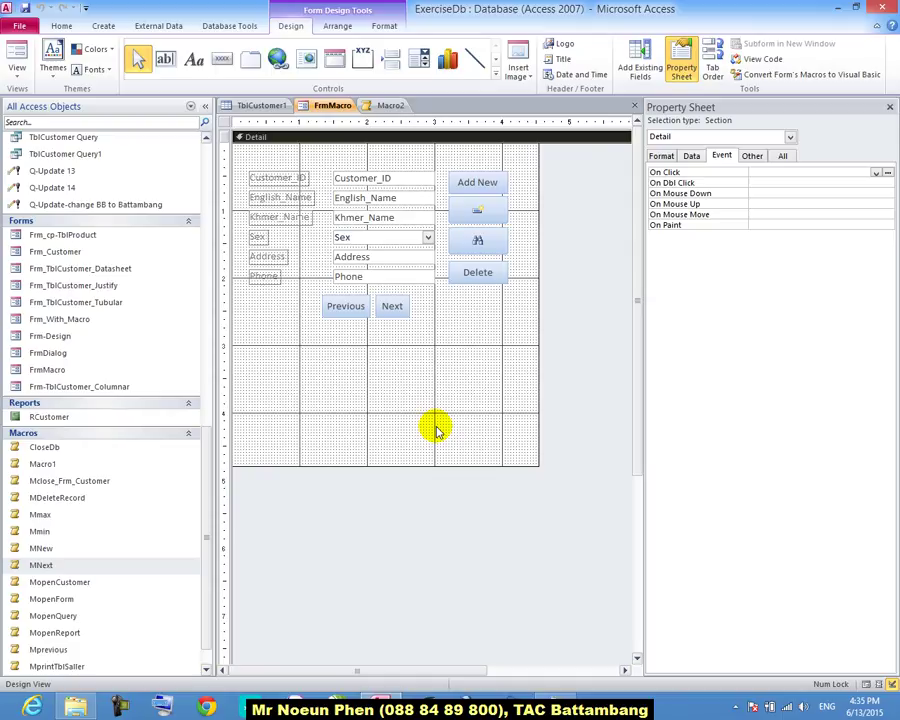